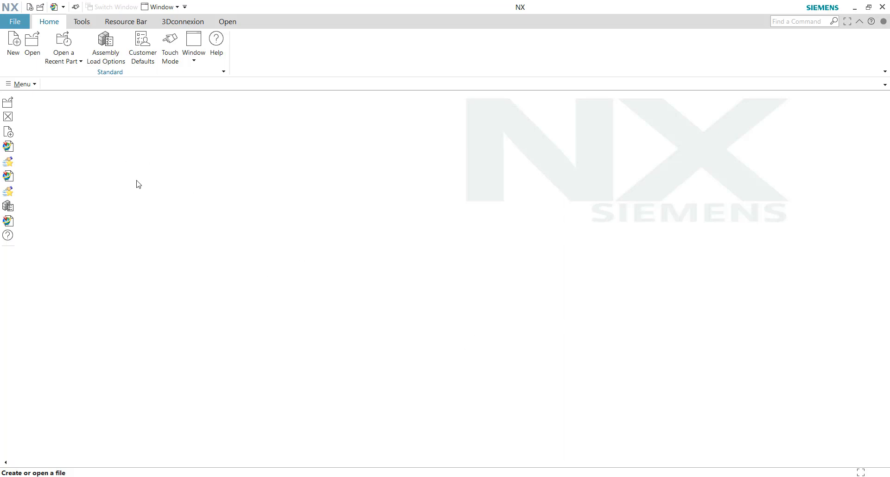
- Create a new millimetre part from the Model template and add a cylinder 10 mm in diameter and 100 mm high
{"action": "left_click", "coordinate": [14, 44]}
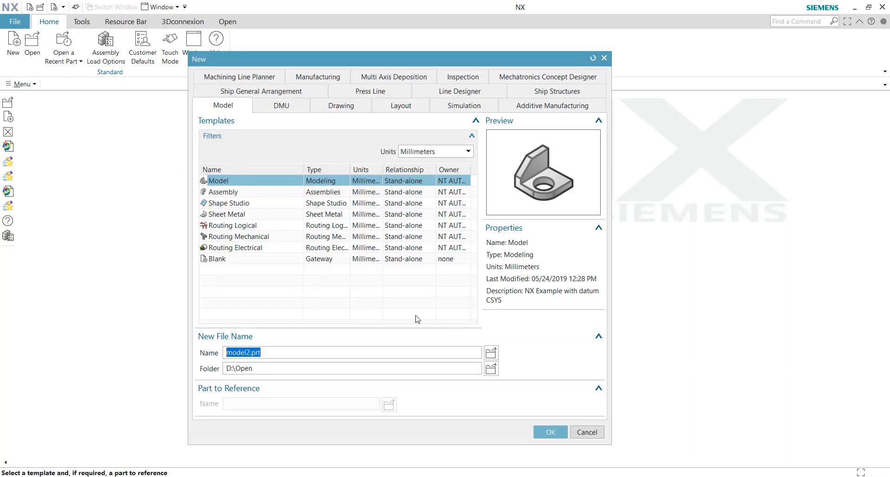
{"action": "left_click", "coordinate": [538, 431]}
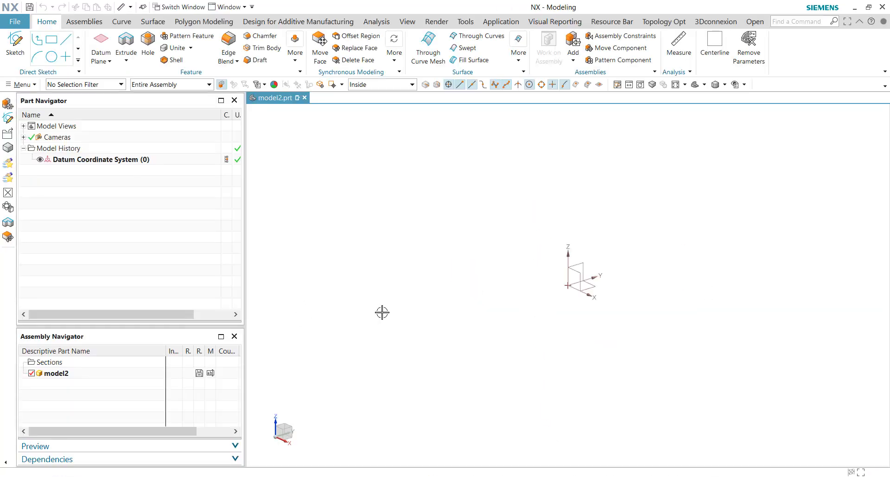
{"action": "left_click", "coordinate": [295, 46]}
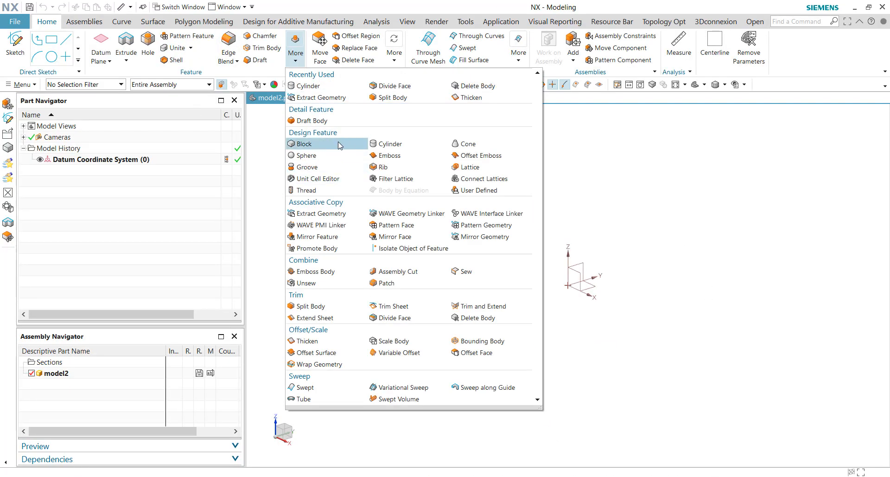
{"action": "left_click", "coordinate": [400, 146]}
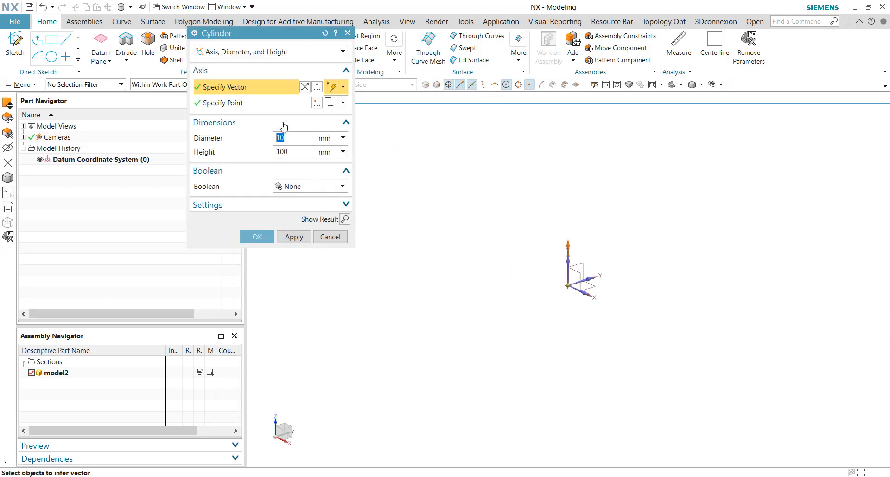
{"action": "left_click_drag", "start_coordinate": [287, 137], "coordinate": [269, 141]}
{"action": "left_click", "coordinate": [258, 237]}
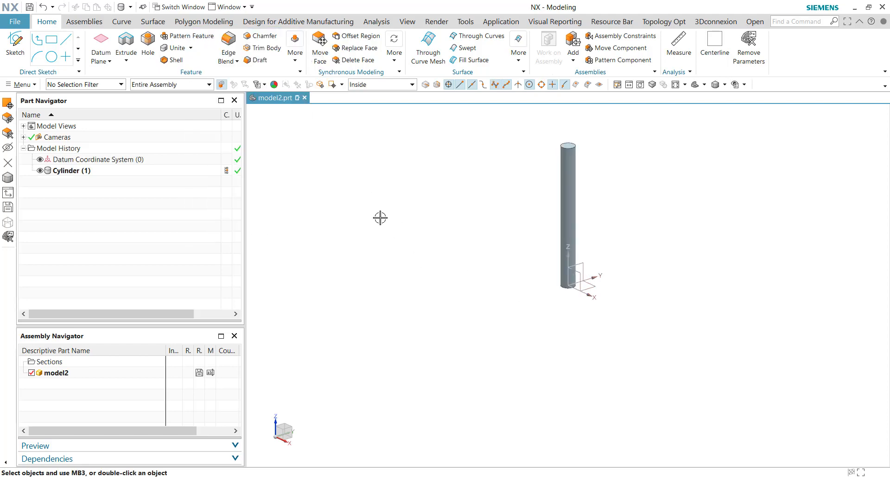
- Start Move Object on the cylinder and move only its handles to the top face centre, then -100 mm along ZC
{"action": "key", "text": "ctrl+t"}
{"action": "left_click_drag", "start_coordinate": [304, 41], "coordinate": [324, 135]}
{"action": "left_click", "coordinate": [566, 175]}
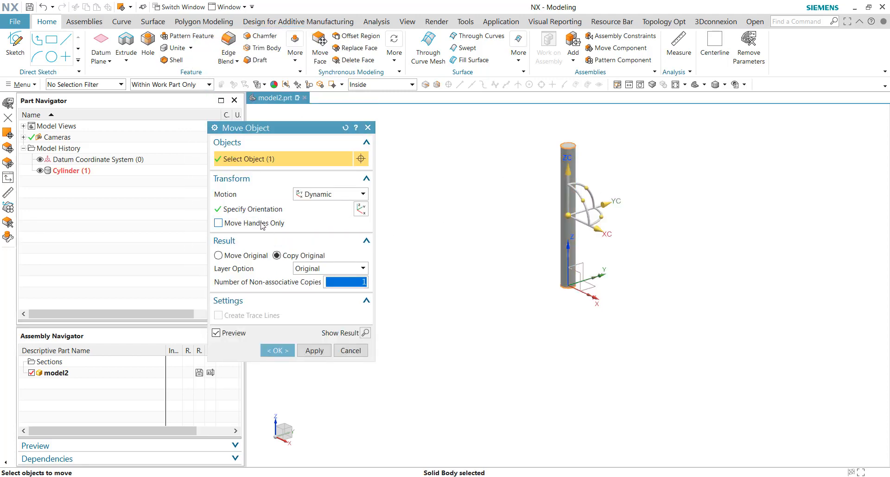
{"action": "left_click", "coordinate": [245, 223]}
{"action": "left_click", "coordinate": [570, 142]}
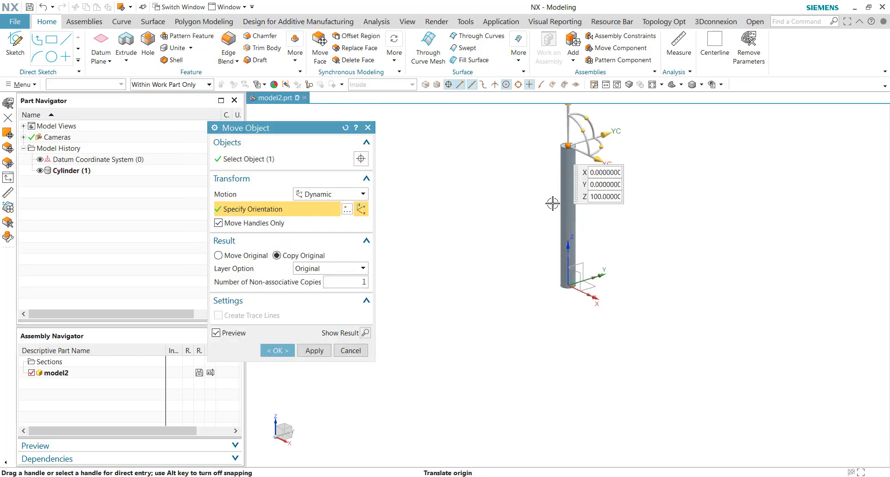
{"action": "scroll", "coordinate": [479, 313], "scroll_direction": "down", "scroll_amount": 1}
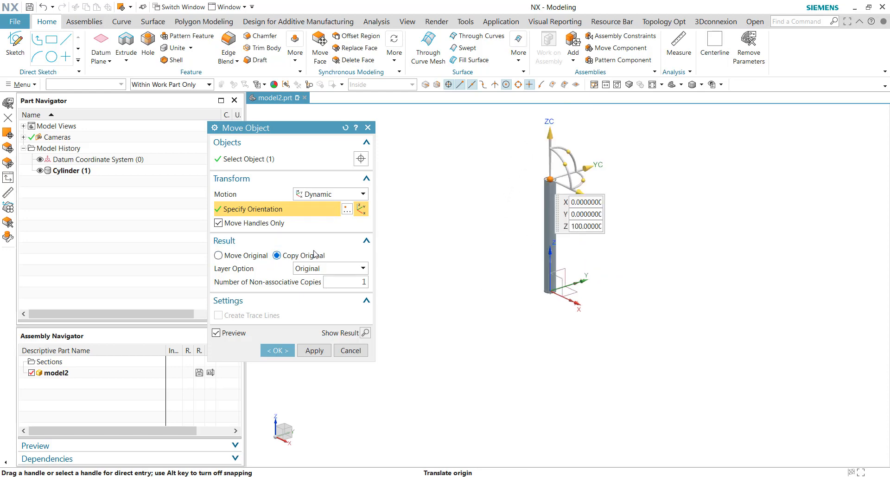
{"action": "left_click", "coordinate": [550, 136]}
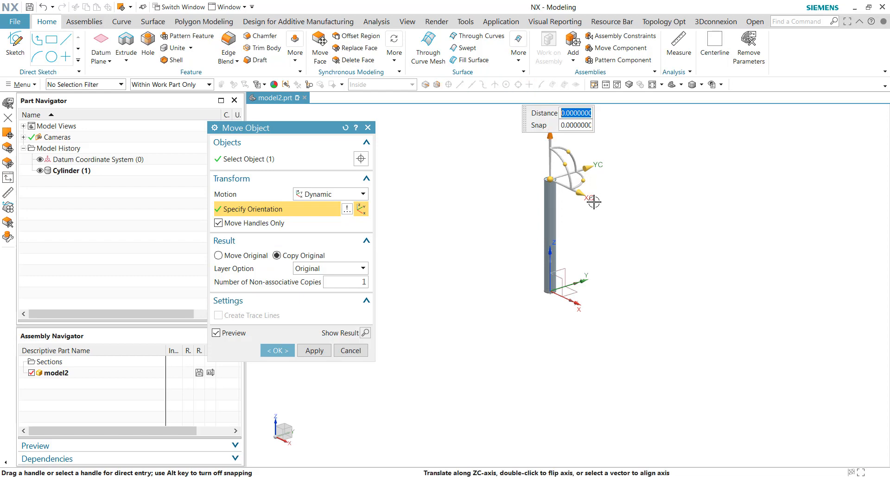
{"action": "type", "text": "1"}
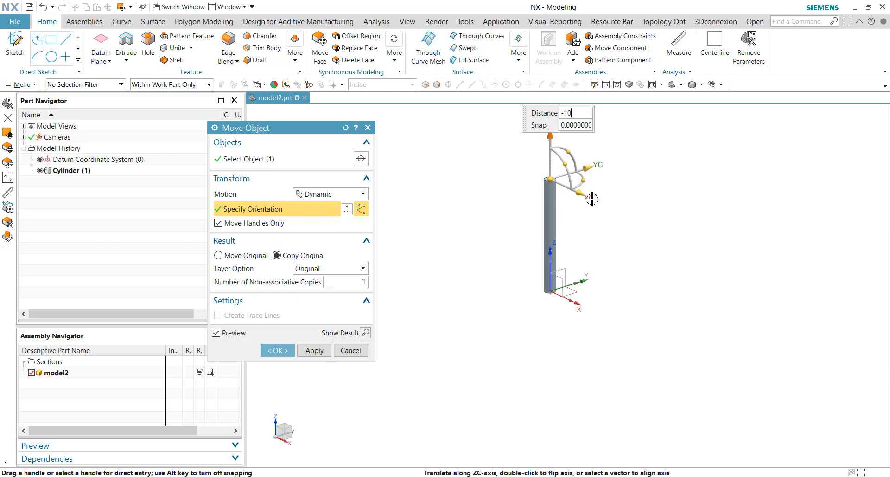
{"action": "key", "text": "Return"}
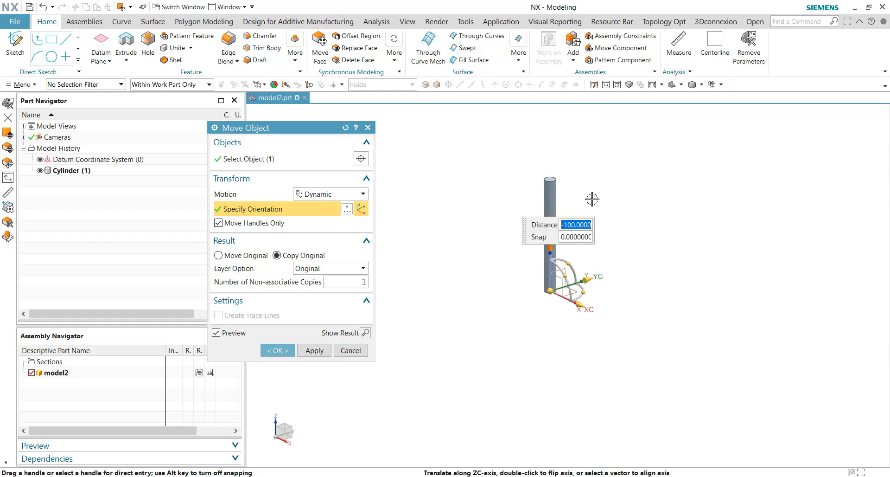
- Make one copy of the cylinder, moving it -100 mm and a further -10 mm along ZC
{"action": "left_click", "coordinate": [249, 224]}
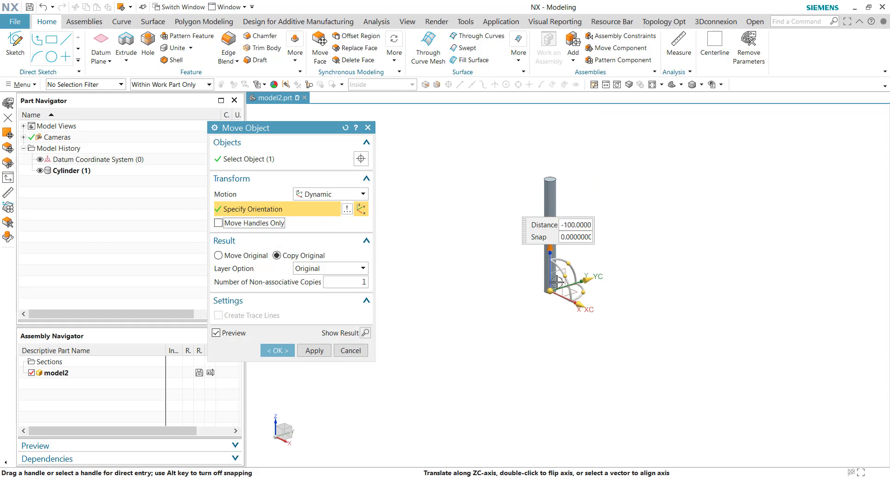
{"action": "left_click", "coordinate": [551, 249]}
{"action": "key", "text": "Return"}
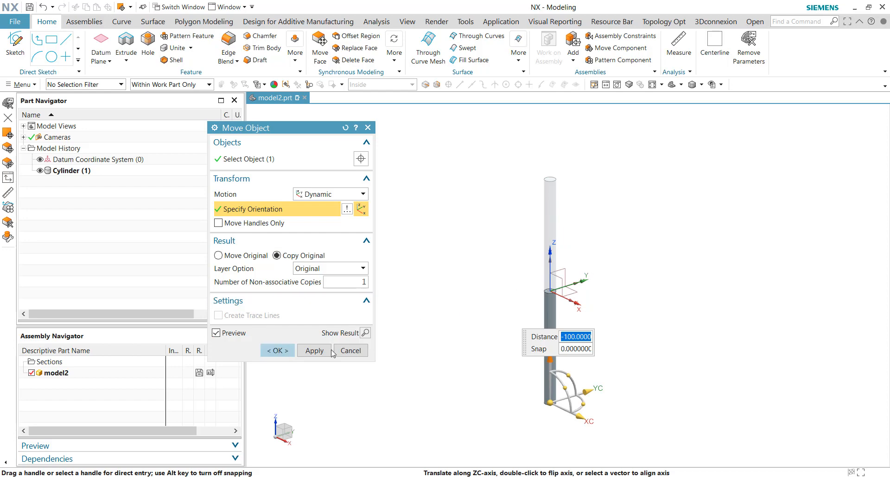
{"action": "left_click", "coordinate": [565, 336]}
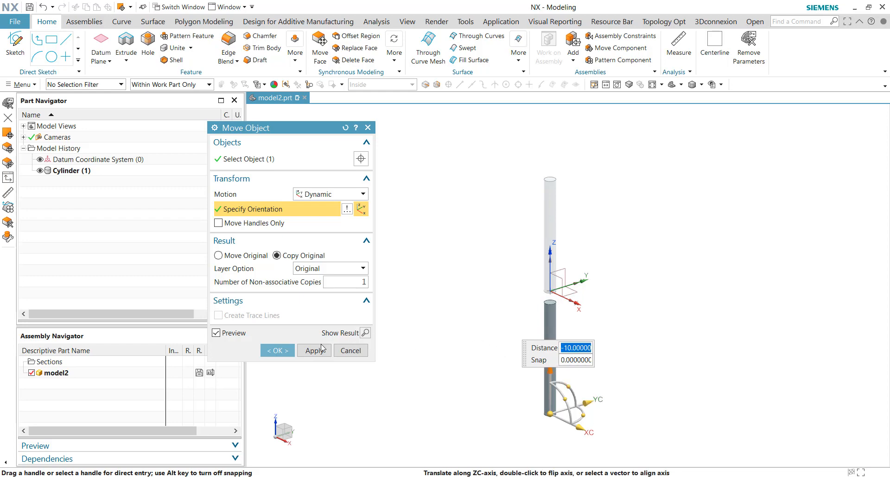
{"action": "left_click", "coordinate": [277, 351]}
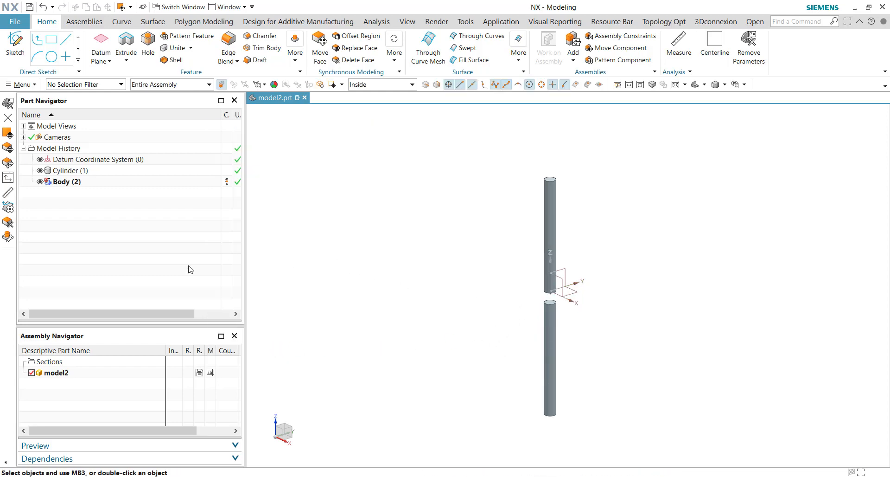
- Switch to the Pre/Post application and create a new Simcenter Nastran structural FEM and simulation from model2.prt using all visible bodies
{"action": "scroll", "coordinate": [527, 202], "scroll_direction": "up", "scroll_amount": 2}
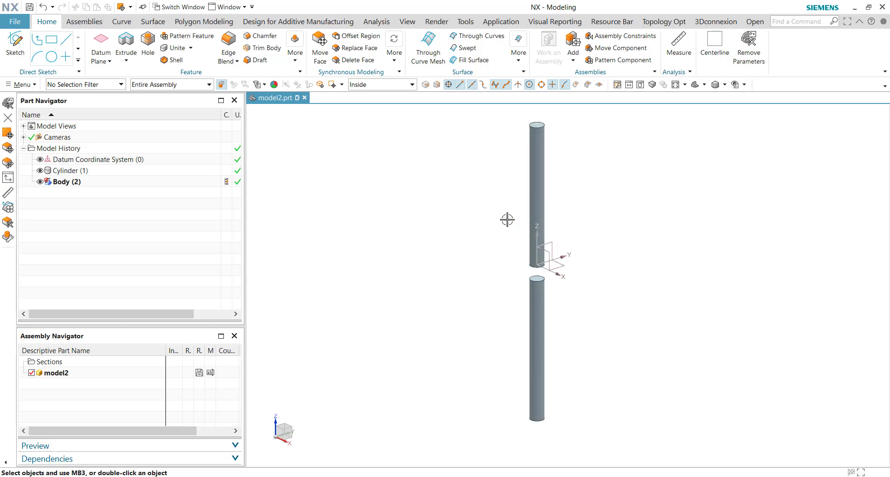
{"action": "mouse_move", "coordinate": [506, 219]}
{"action": "middle_mouse_down"}
{"action": "mouse_move", "coordinate": [512, 195]}
{"action": "mouse_move", "coordinate": [512, 216]}
{"action": "mouse_move", "coordinate": [510, 209]}
{"action": "middle_mouse_up"}
{"action": "left_click", "coordinate": [21, 24]}
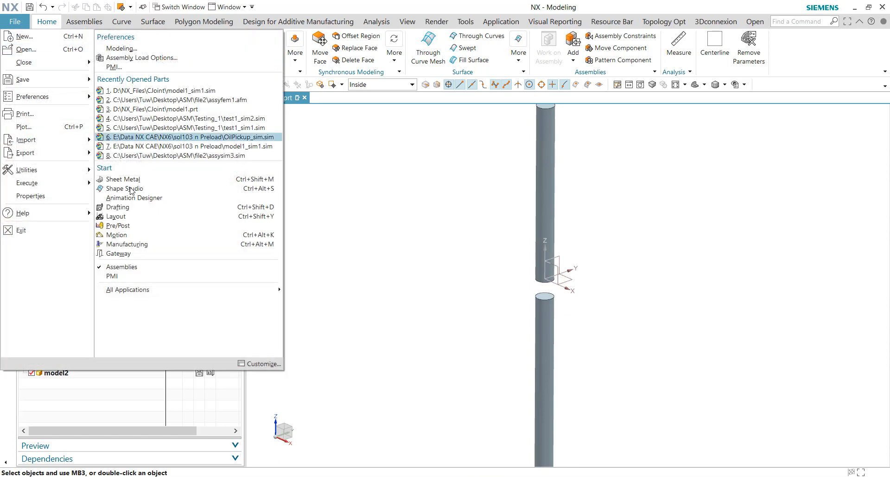
{"action": "left_click", "coordinate": [151, 227]}
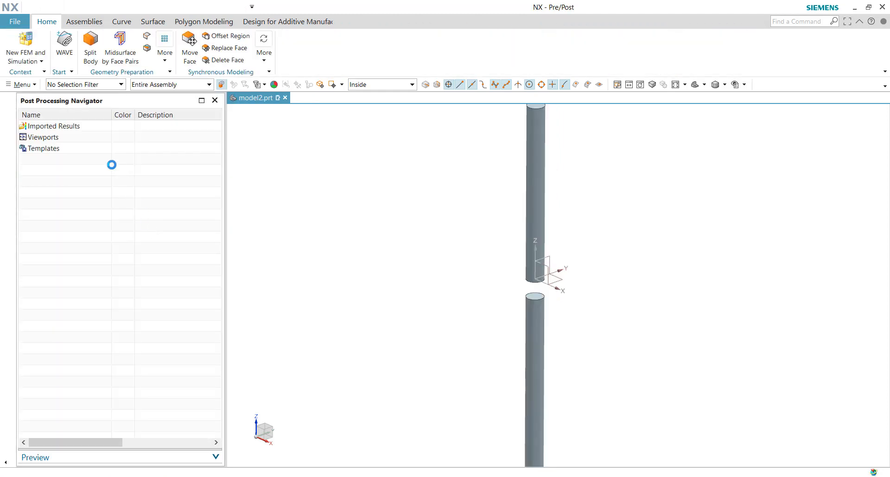
{"action": "right_click", "coordinate": [75, 126]}
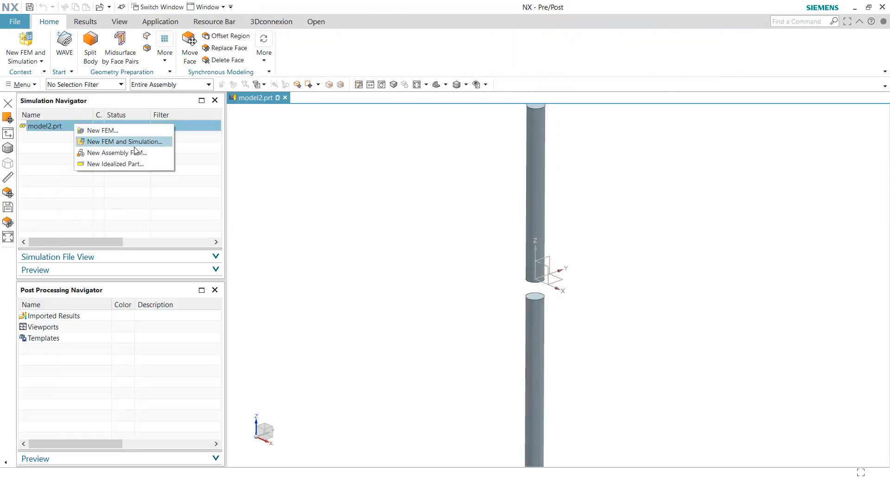
{"action": "left_click", "coordinate": [134, 146]}
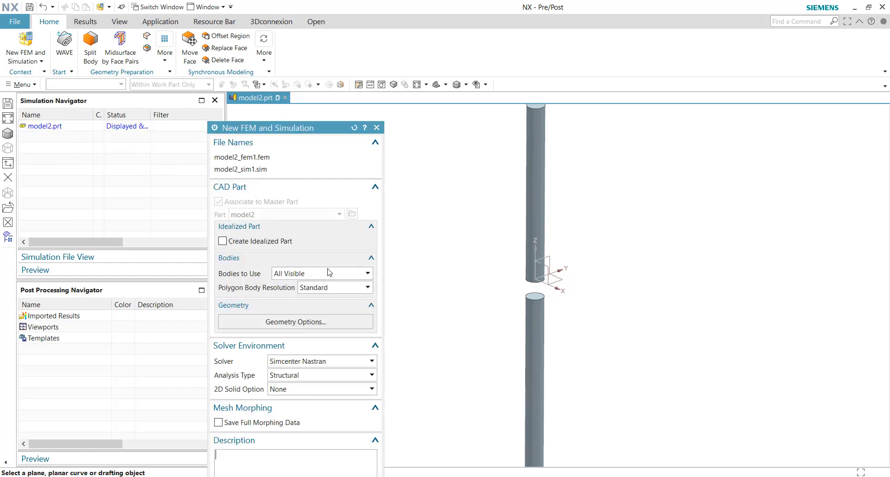
{"action": "left_click_drag", "start_coordinate": [334, 131], "coordinate": [319, 61]}
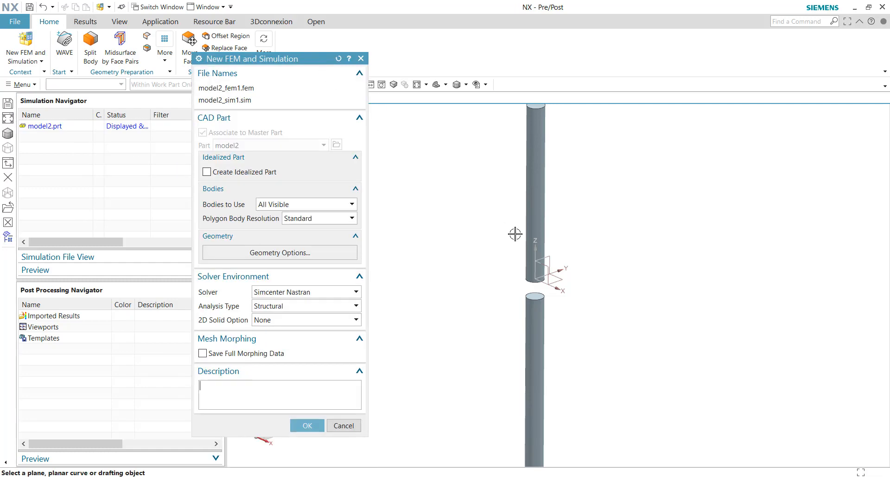
{"action": "left_click", "coordinate": [306, 430]}
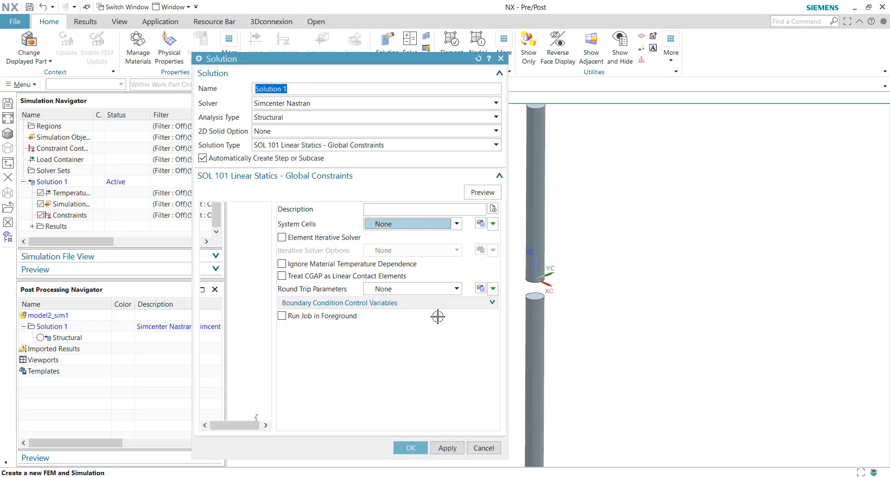
- Create the solution with type SOL 402 Multi-Step Nonlinear Kinematics and name it 402
{"action": "left_click", "coordinate": [370, 146]}
{"action": "scroll", "coordinate": [403, 240], "scroll_direction": "down", "scroll_amount": 3}
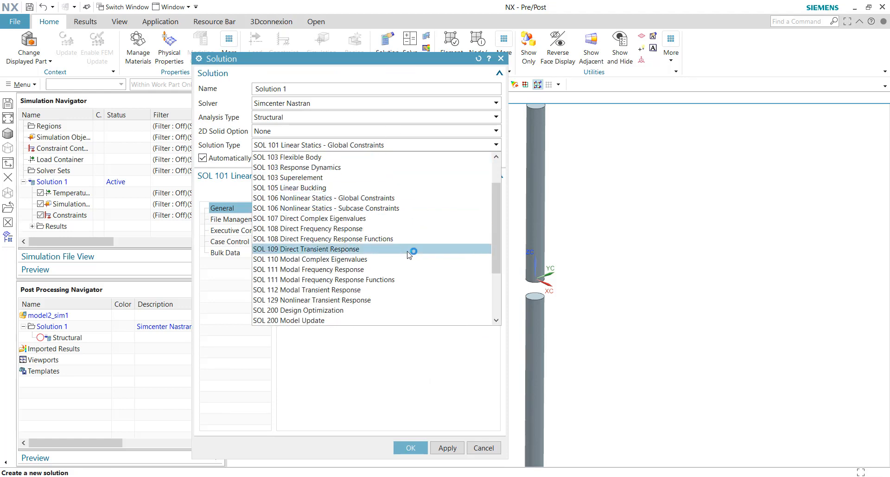
{"action": "scroll", "coordinate": [398, 257], "scroll_direction": "down", "scroll_amount": 2}
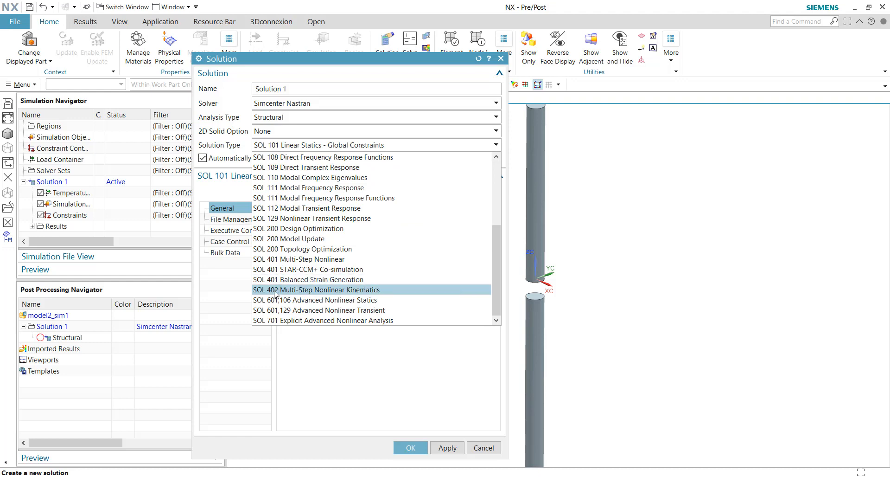
{"action": "left_click", "coordinate": [275, 291]}
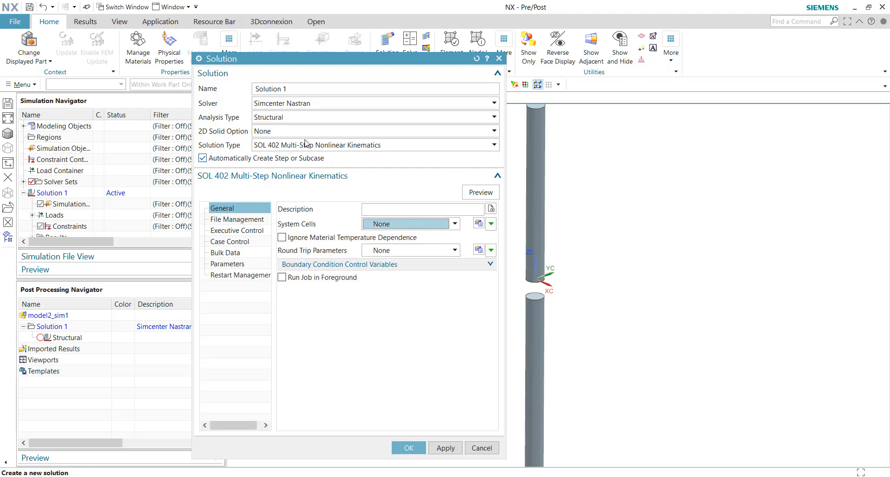
{"action": "left_click_drag", "start_coordinate": [286, 88], "coordinate": [213, 77]}
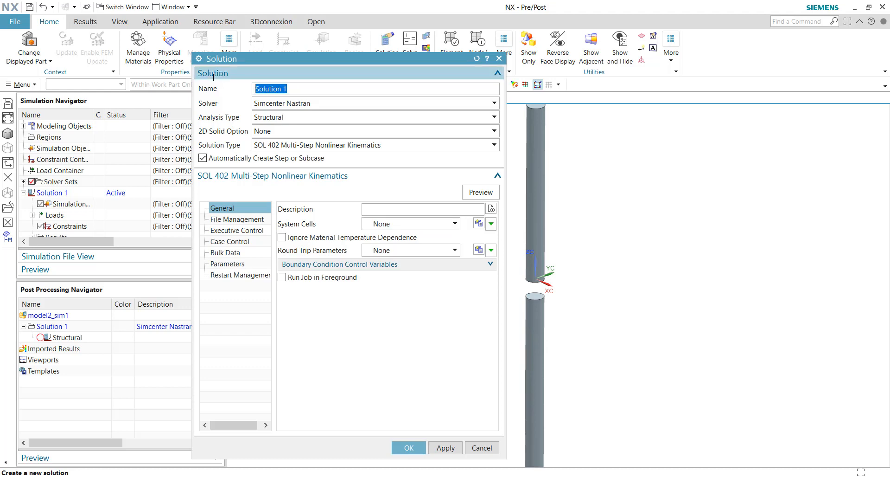
{"action": "type", "text": "402"}
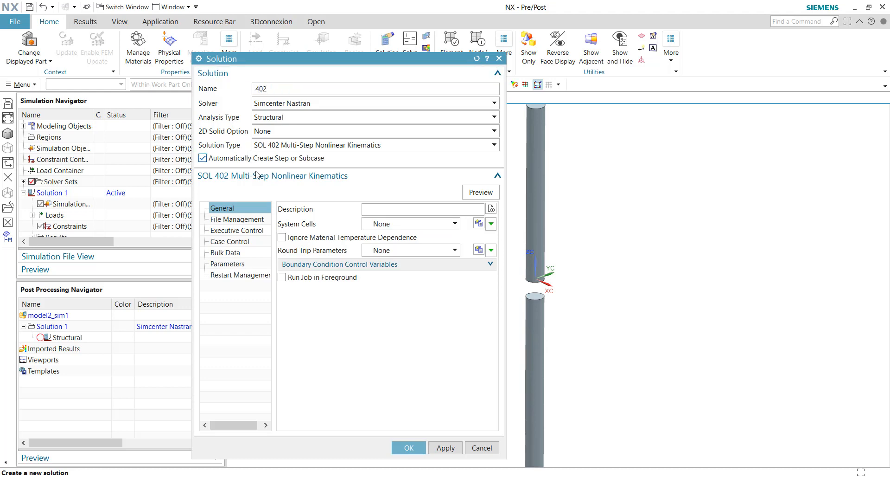
{"action": "left_click", "coordinate": [408, 447]}
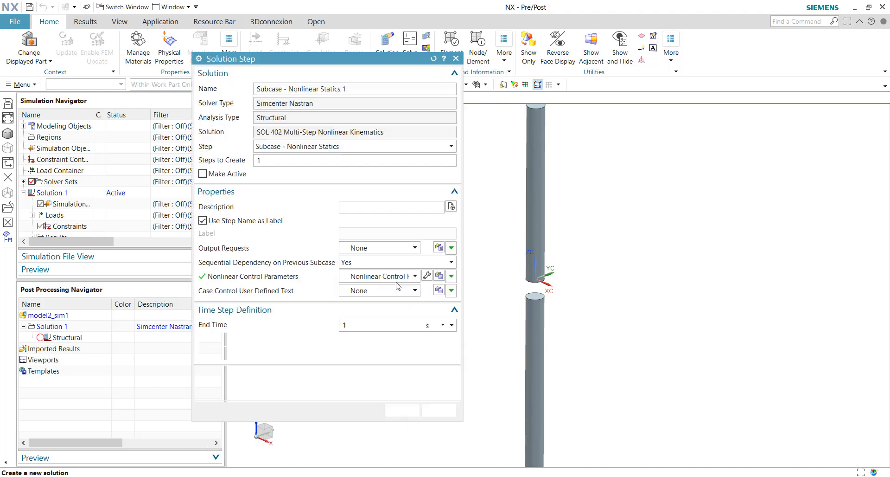
- Define the solution step as Subcase - Nonlinear Dynamics with an end time of 1 s and 1 increment
{"action": "left_click", "coordinate": [314, 147]}
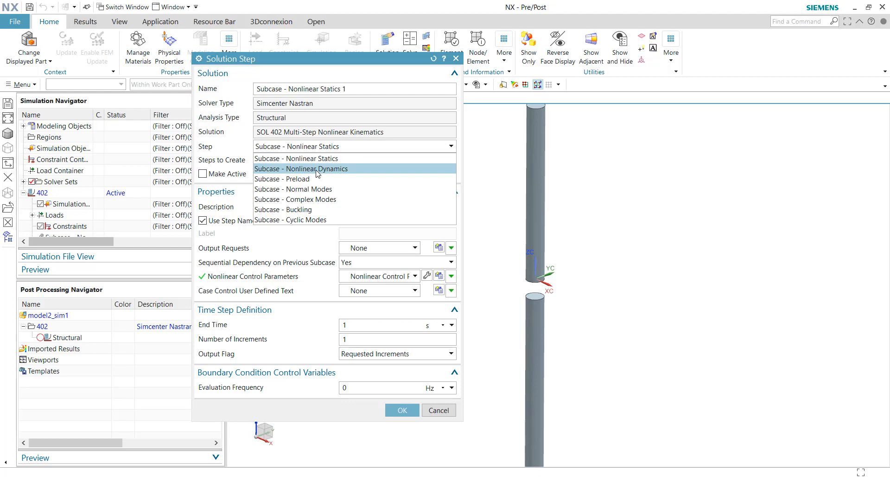
{"action": "left_click", "coordinate": [357, 168]}
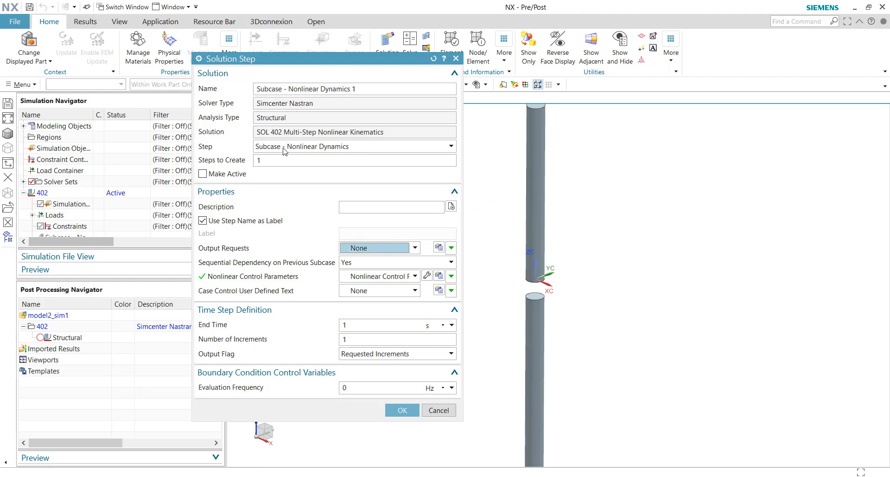
{"action": "left_click", "coordinate": [400, 410]}
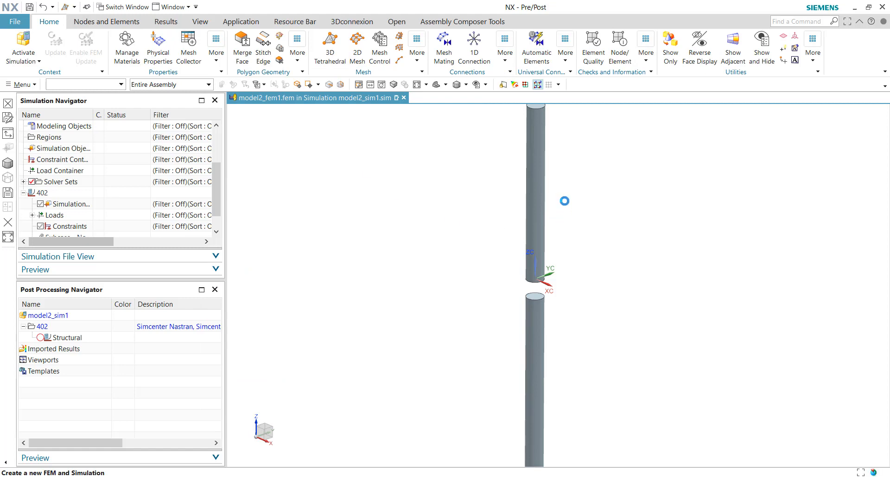
- Mesh both cylinders with CTETRA(10) 3D tetrahedral elements, using automatic sizing per body
{"action": "left_click", "coordinate": [537, 181]}
{"action": "left_click", "coordinate": [538, 316]}
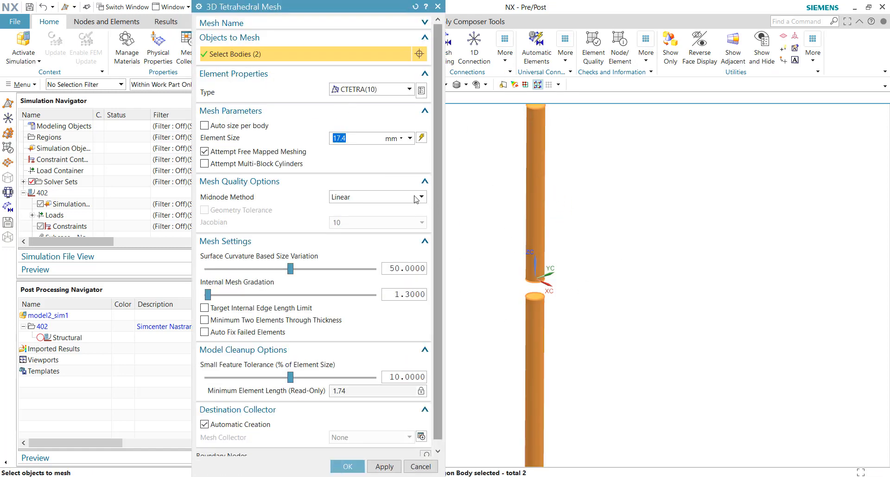
{"action": "left_click", "coordinate": [225, 126]}
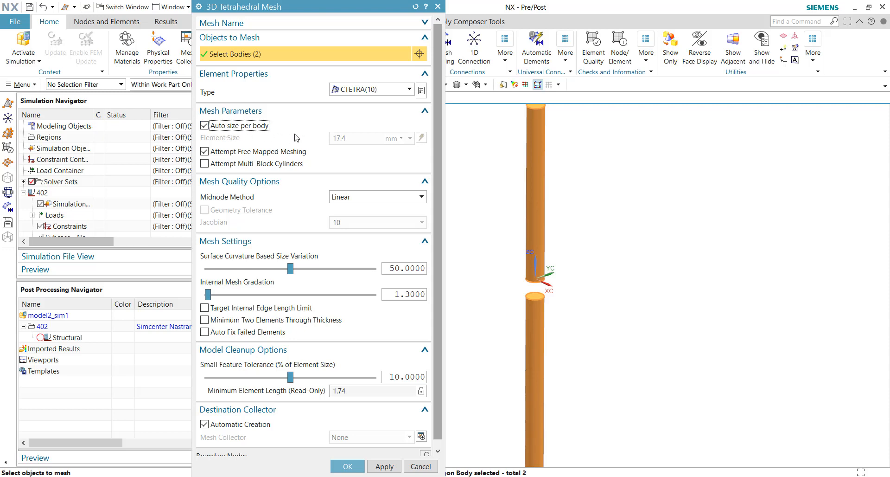
{"action": "left_click", "coordinate": [348, 466]}
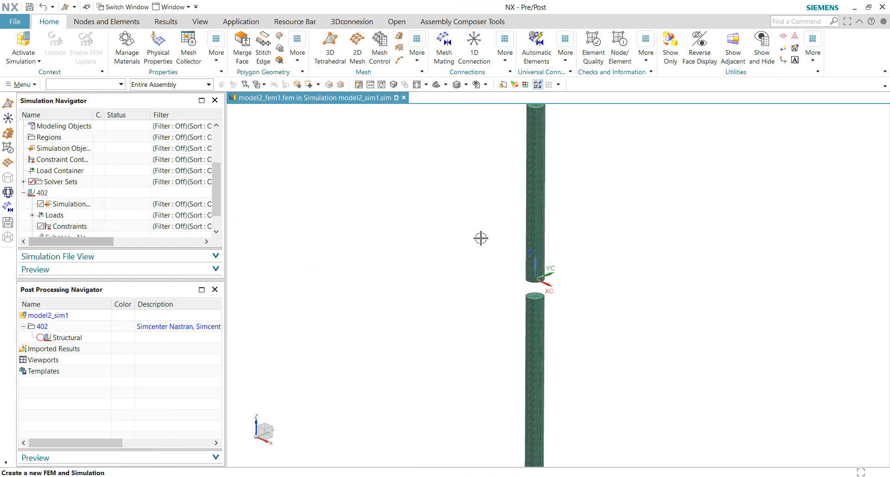
{"action": "middle_click_drag", "start_coordinate": [481, 239], "coordinate": [425, 260]}
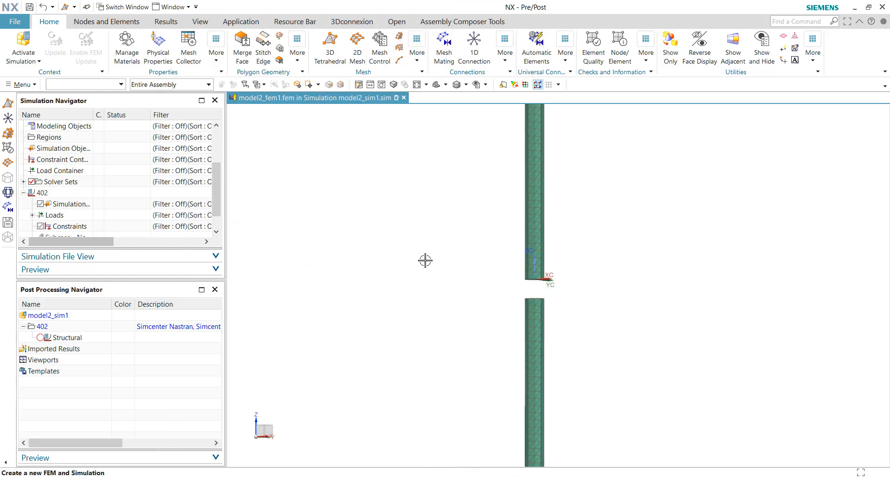
- Create a point midway (50%) between the centres of the two cylinders' facing circular end edges
{"action": "left_click", "coordinate": [474, 46]}
{"action": "middle_click_drag", "start_coordinate": [418, 131], "coordinate": [414, 108]}
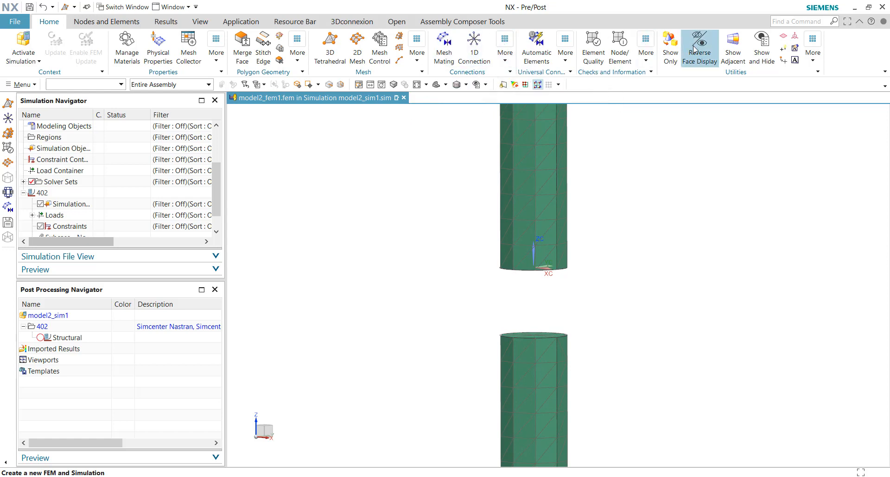
{"action": "left_click", "coordinate": [782, 52]}
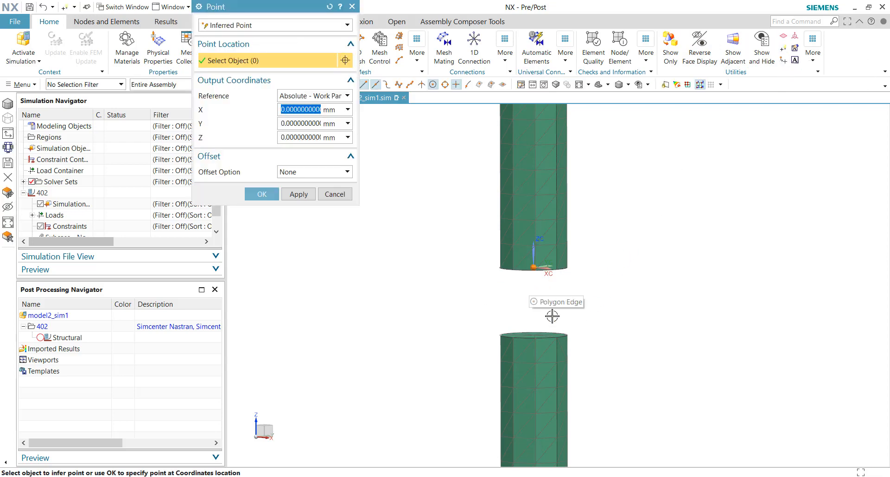
{"action": "left_click", "coordinate": [289, 27]}
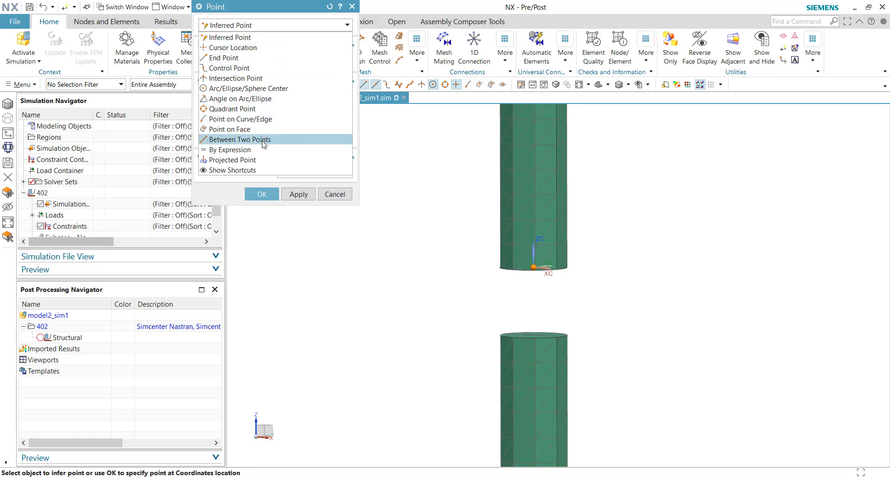
{"action": "left_click", "coordinate": [240, 140]}
{"action": "middle_click_drag", "start_coordinate": [491, 163], "coordinate": [541, 254]}
{"action": "left_click", "coordinate": [492, 290]}
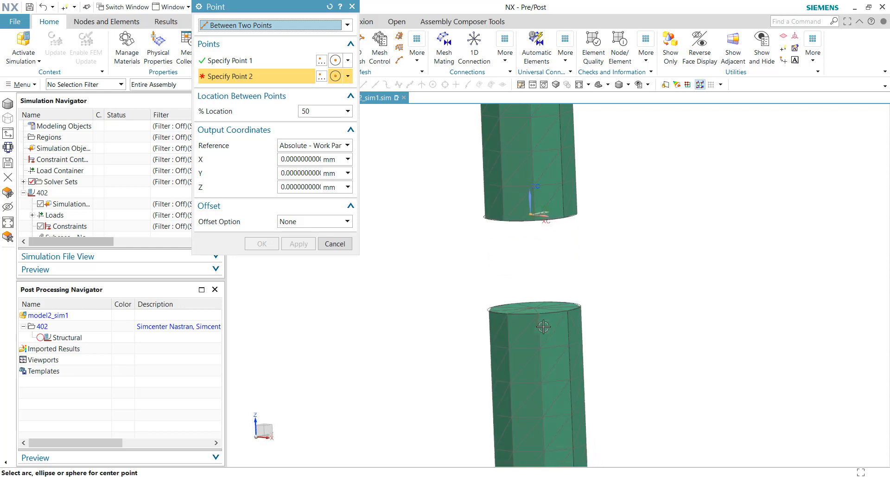
{"action": "left_click", "coordinate": [540, 238]}
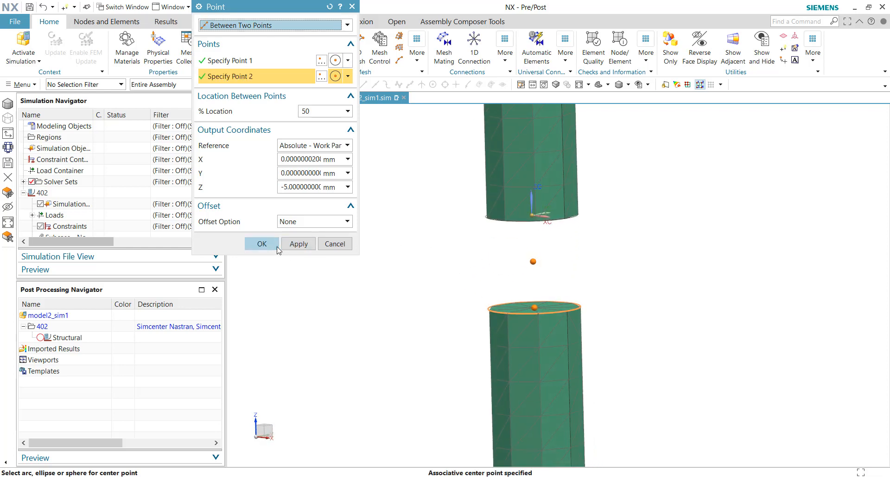
{"action": "left_click", "coordinate": [271, 245]}
- Create a Point to Face RBE2 connection from the midpoint to the upper cylinder's lower end face
{"action": "left_click", "coordinate": [473, 49]}
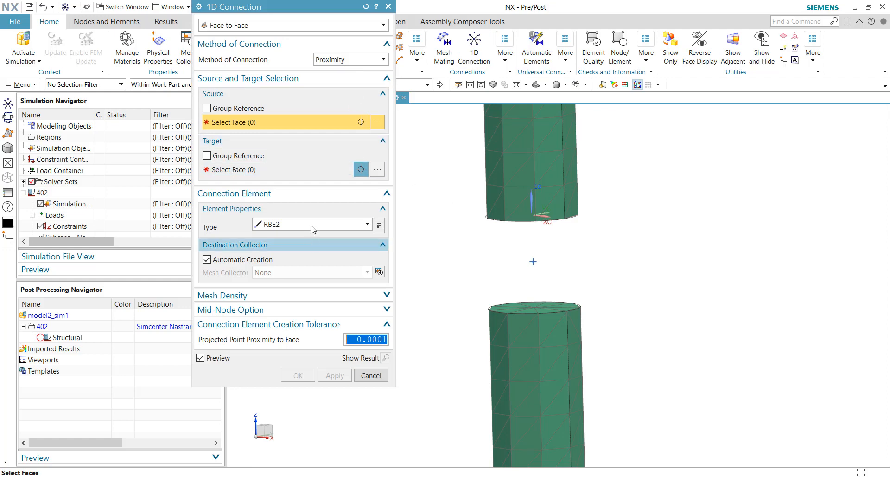
{"action": "left_click", "coordinate": [342, 26]}
{"action": "left_click", "coordinate": [315, 78]}
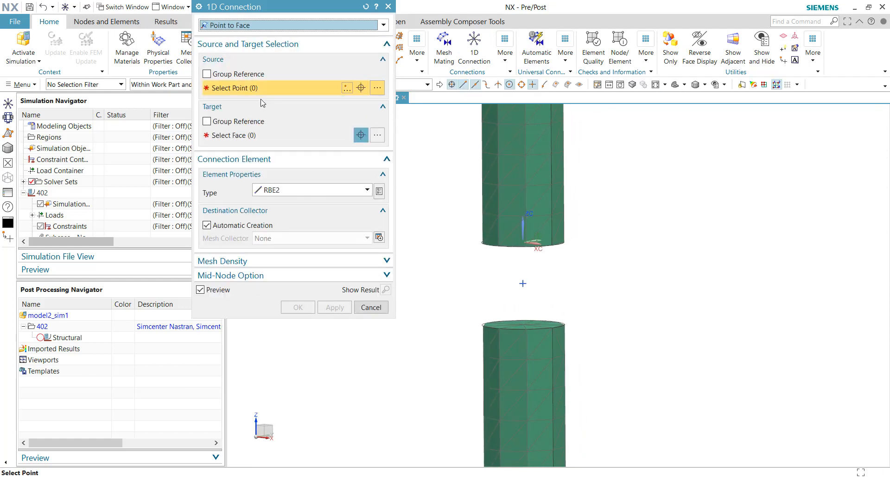
{"action": "left_click", "coordinate": [524, 270]}
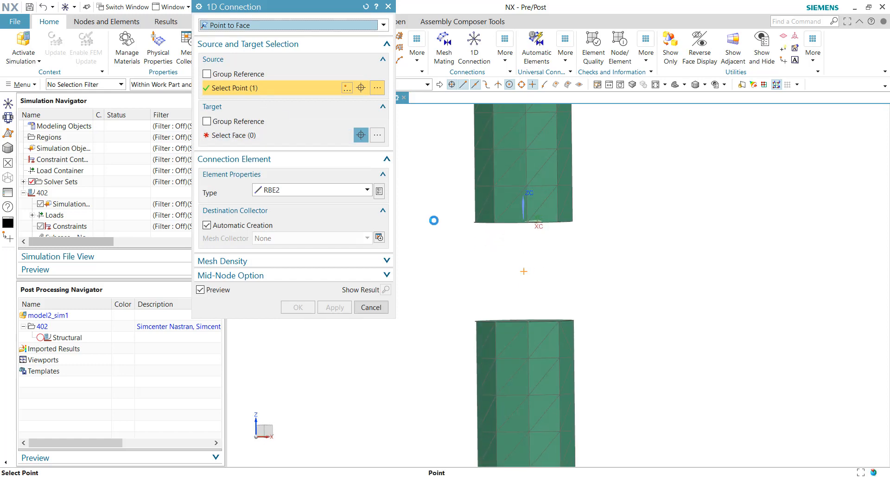
{"action": "middle_click_drag", "start_coordinate": [447, 205], "coordinate": [452, 185]}
{"action": "left_click", "coordinate": [505, 226]}
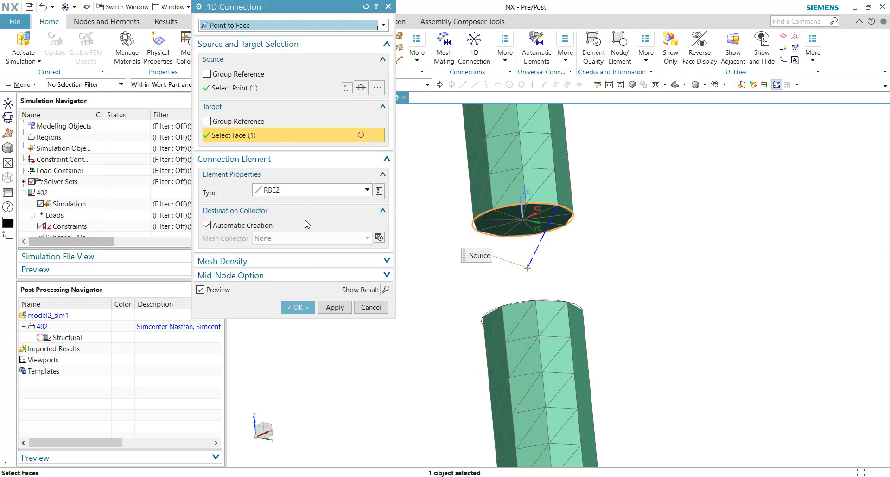
{"action": "left_click", "coordinate": [330, 303]}
- Connect the midpoint to the lower cylinder's top face with a Point to Face RBE2, placing it in the existing RBE2 Collector(1)
{"action": "key", "text": "ctrl+alt+f"}
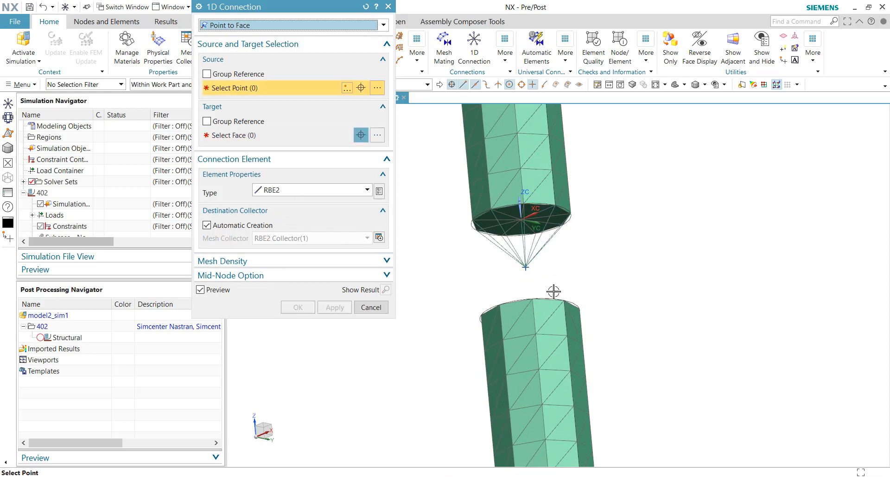
{"action": "middle_click_drag", "start_coordinate": [549, 291], "coordinate": [422, 242]}
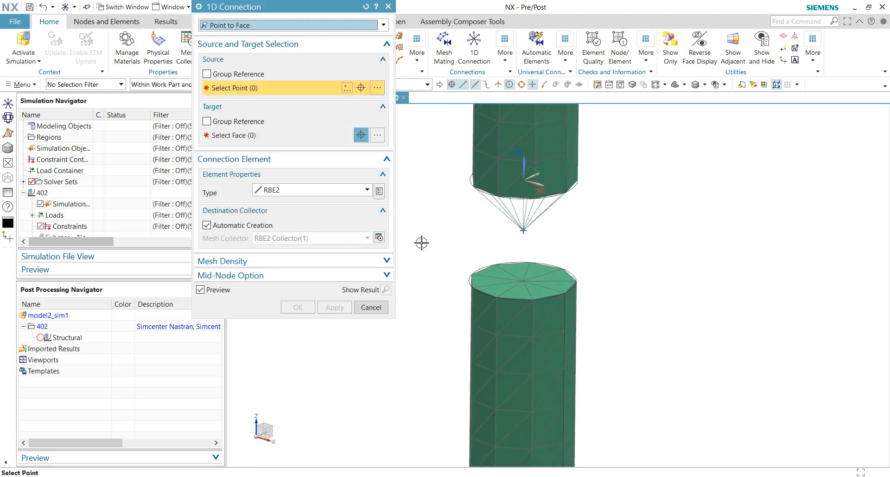
{"action": "left_click", "coordinate": [237, 225]}
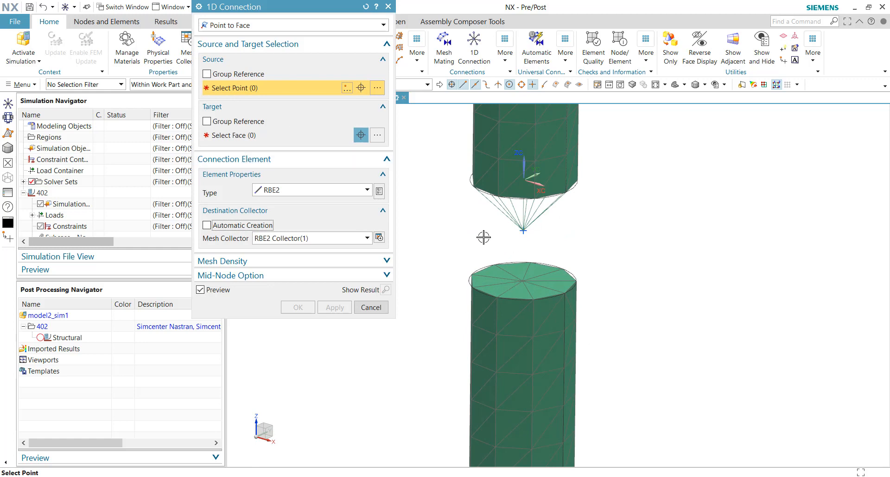
{"action": "left_click", "coordinate": [524, 235]}
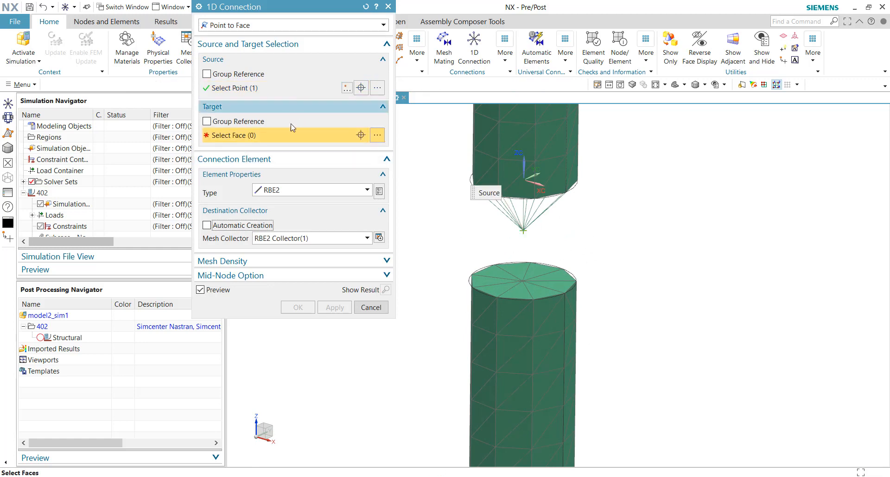
{"action": "left_click", "coordinate": [482, 268]}
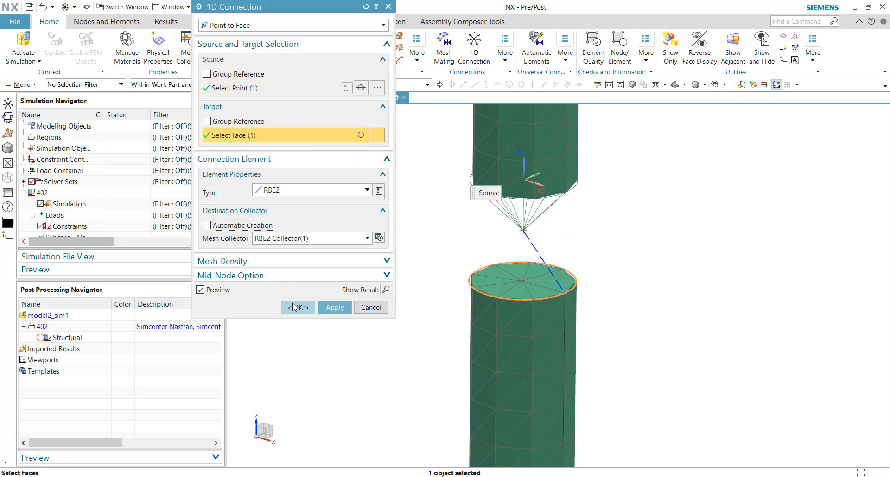
{"action": "left_click", "coordinate": [294, 305]}
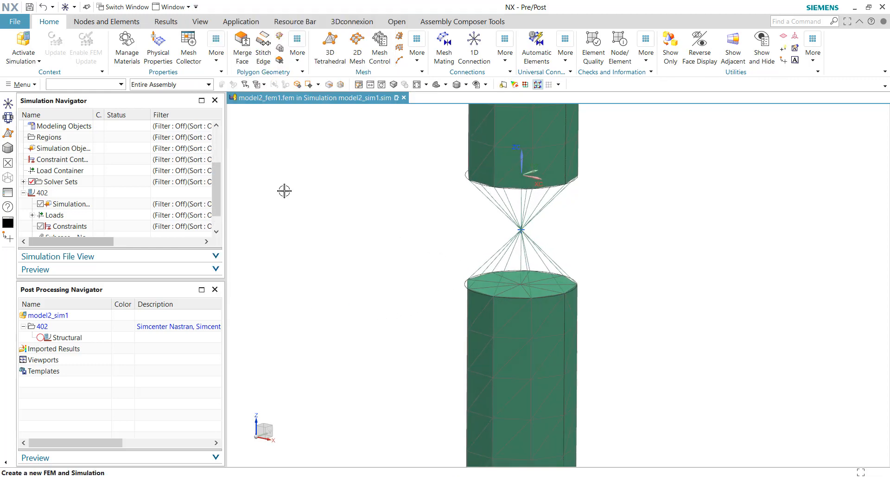
- Detach the lower RBE2 element at its central node only, creating a new mesh for the detached element
{"action": "left_click", "coordinate": [98, 84]}
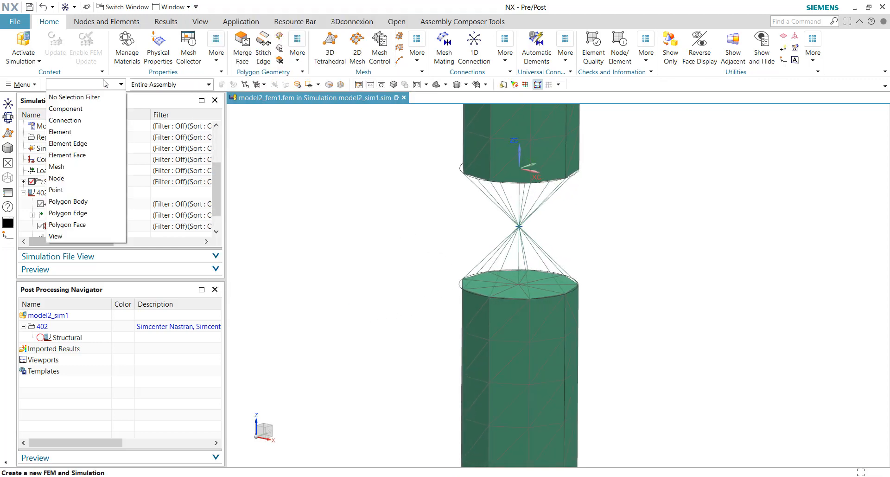
{"action": "left_click", "coordinate": [93, 179]}
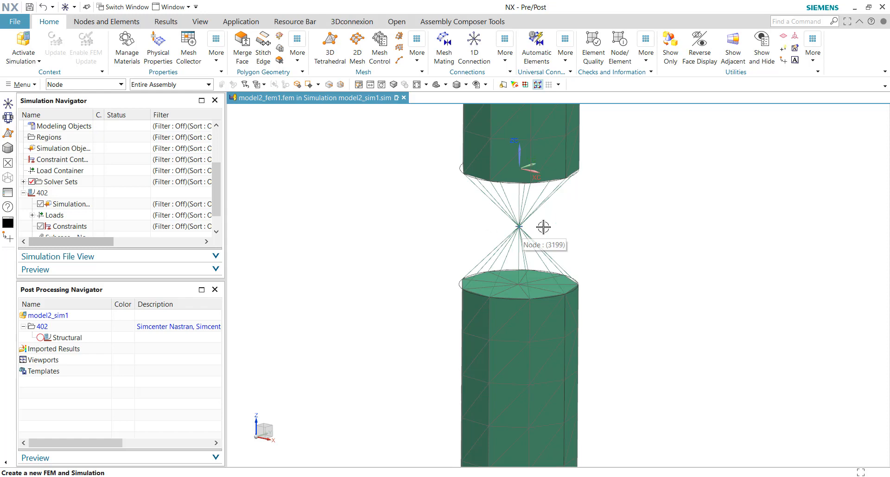
{"action": "left_click", "coordinate": [116, 26]}
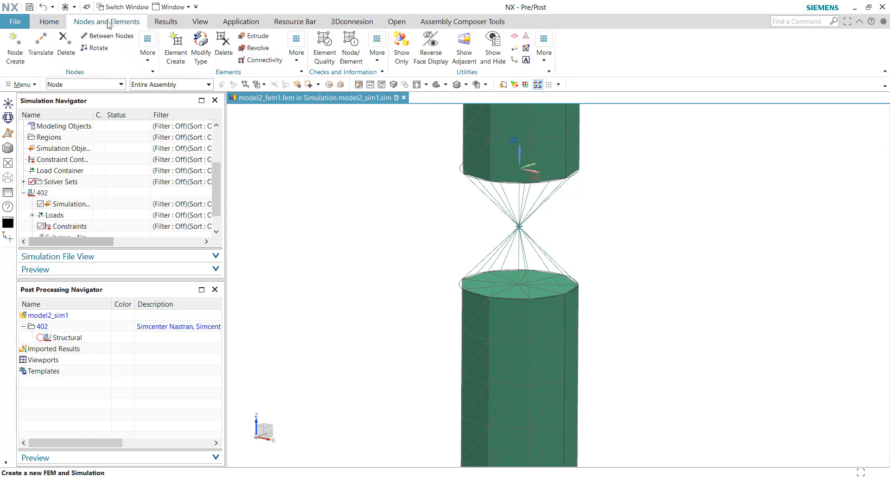
{"action": "left_click", "coordinate": [296, 51]}
{"action": "left_click", "coordinate": [126, 26]}
{"action": "left_click", "coordinate": [296, 51]}
{"action": "left_click", "coordinate": [299, 51]}
{"action": "left_click", "coordinate": [299, 53]}
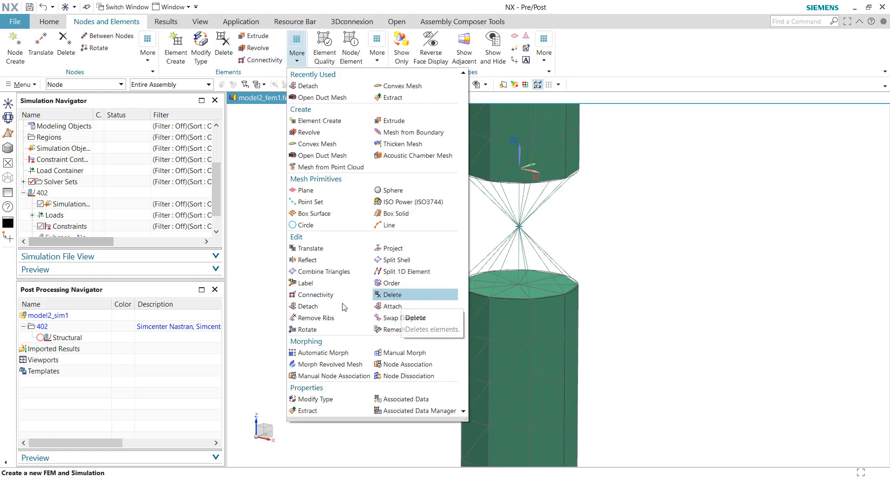
{"action": "left_click", "coordinate": [325, 306]}
{"action": "left_click", "coordinate": [521, 246]}
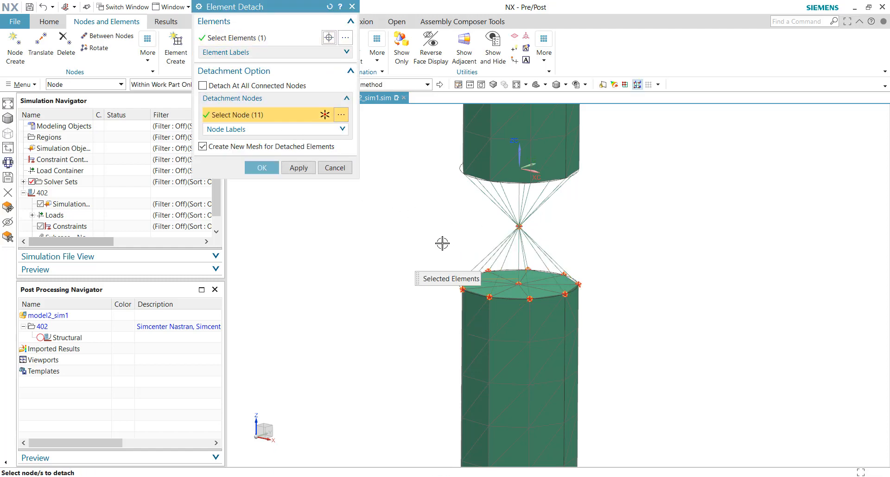
{"action": "left_click_drag", "start_coordinate": [441, 250], "coordinate": [616, 324]}
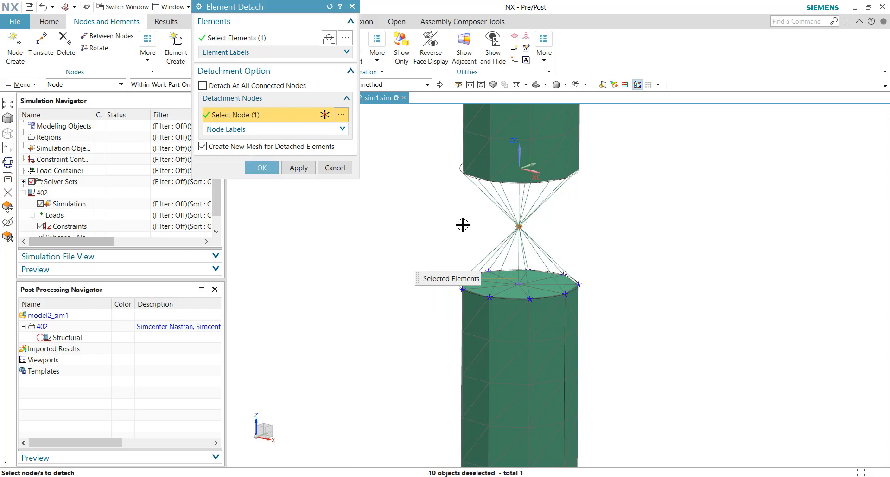
{"action": "left_click", "coordinate": [264, 171]}
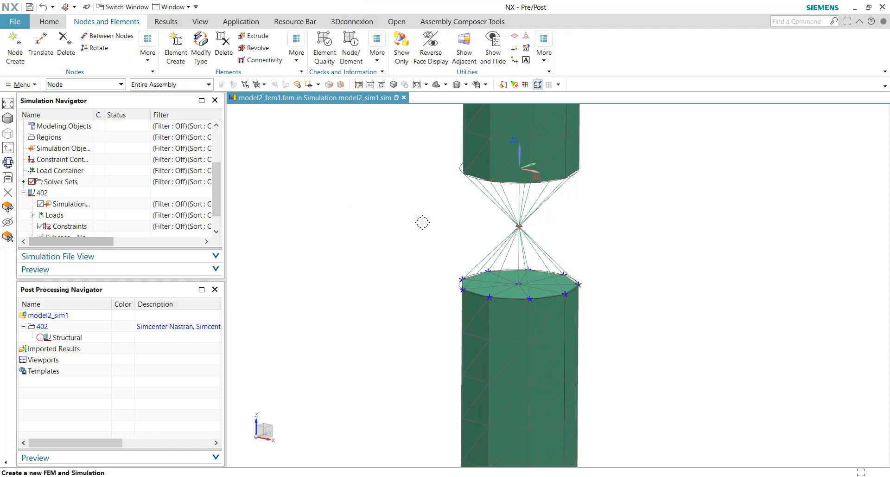
- Check the coincident nodes at the midpoint and translate the lower RBE2's central node by DZ 1 mm in the global CSYS
{"action": "left_click", "coordinate": [518, 228]}
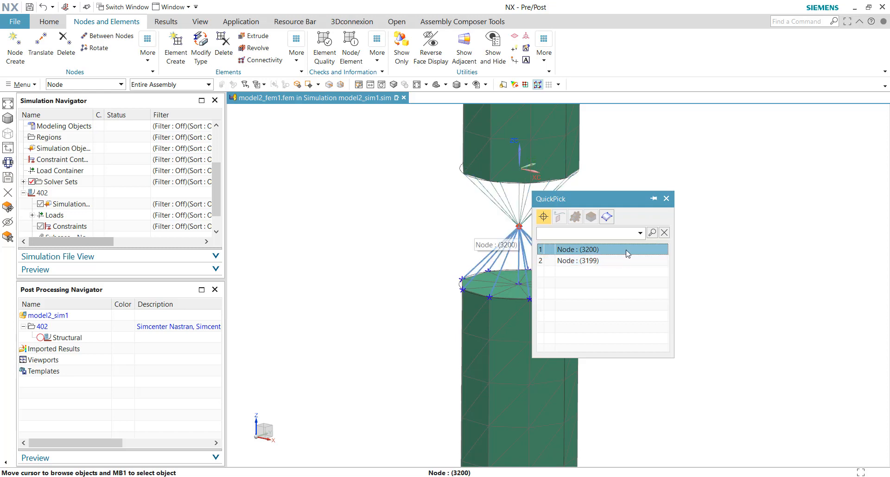
{"action": "left_click_drag", "start_coordinate": [615, 200], "coordinate": [690, 175]}
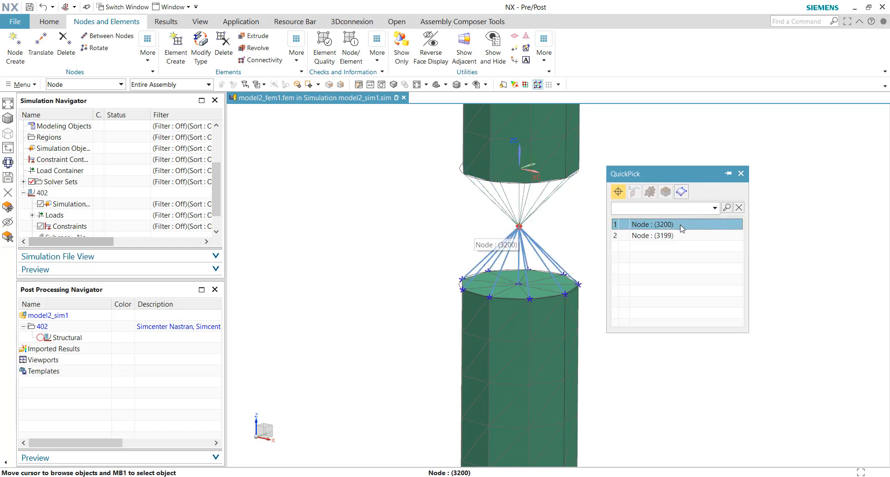
{"action": "left_click_drag", "start_coordinate": [711, 178], "coordinate": [720, 176]}
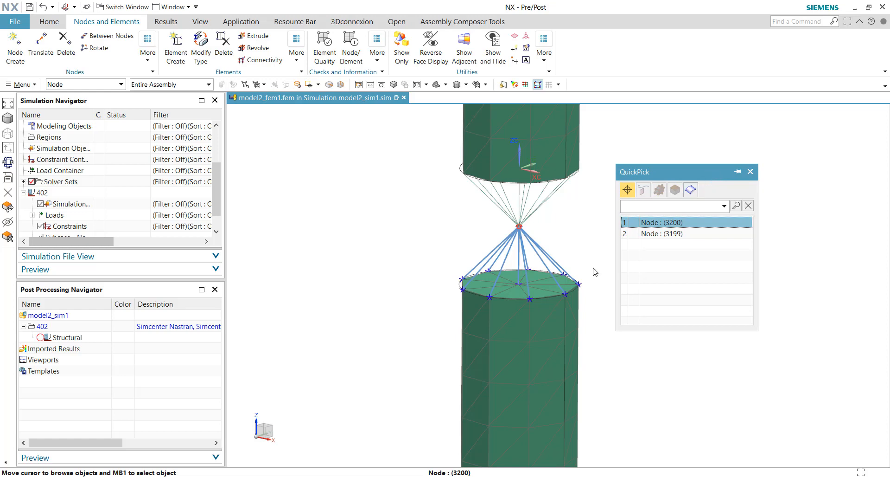
{"action": "left_click", "coordinate": [750, 172]}
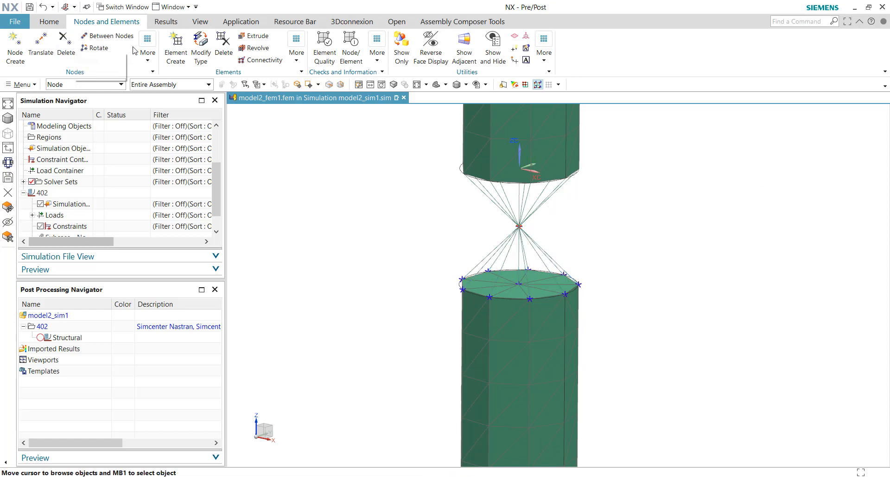
{"action": "left_click", "coordinate": [41, 49]}
{"action": "left_click", "coordinate": [515, 224]}
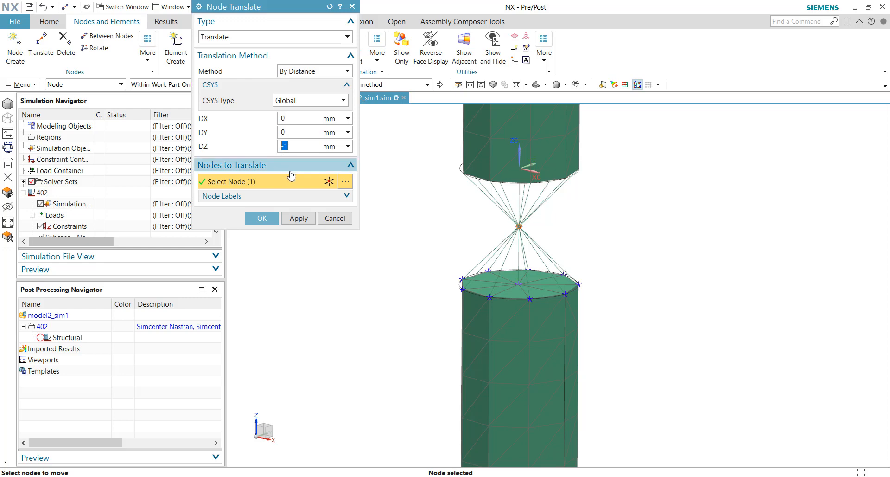
{"action": "type", "text": "1"}
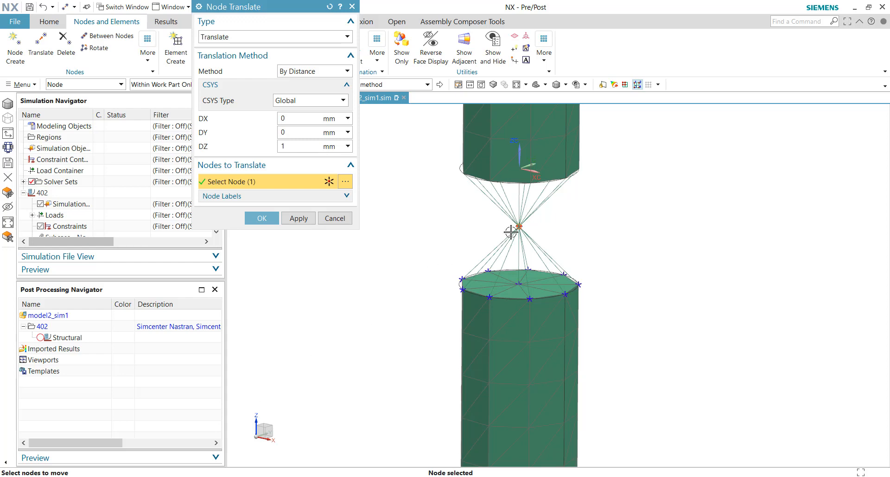
{"action": "left_click", "coordinate": [299, 218]}
{"action": "scroll", "coordinate": [517, 218], "scroll_direction": "up", "scroll_amount": 6}
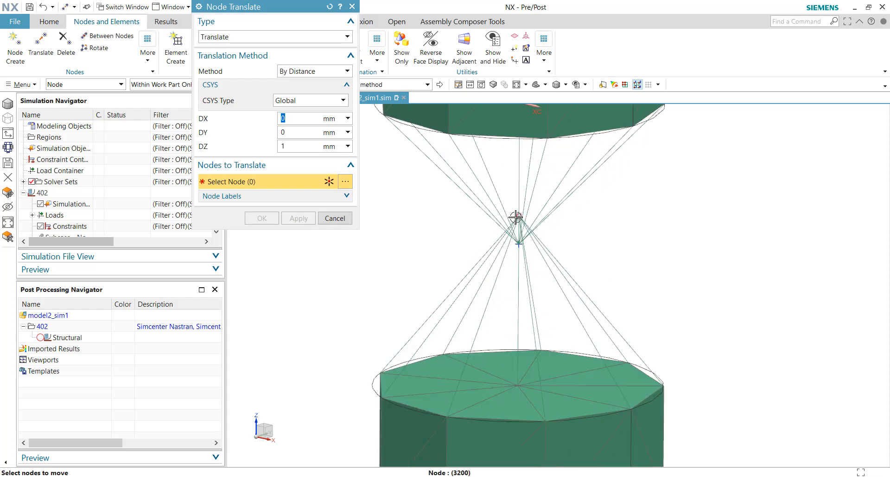
- Translate the lower RBE2's central node back down along Z to a position below the midpoint
{"action": "scroll", "coordinate": [511, 215], "scroll_direction": "down", "scroll_amount": 6}
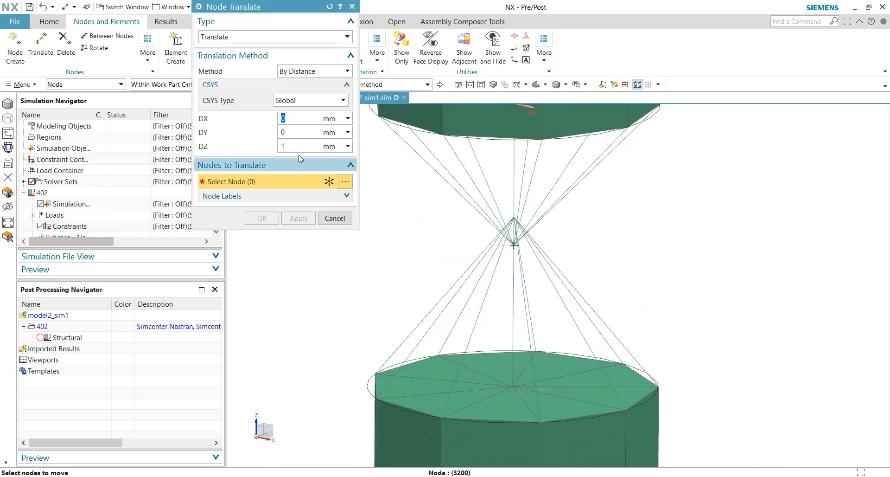
{"action": "left_click", "coordinate": [511, 227]}
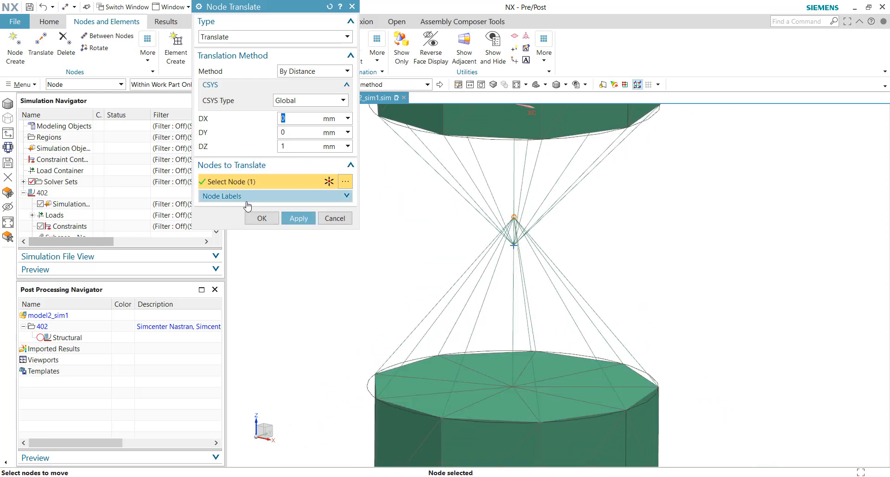
{"action": "left_click", "coordinate": [301, 217]}
{"action": "left_click", "coordinate": [264, 218]}
{"action": "scroll", "coordinate": [575, 242], "scroll_direction": "down", "scroll_amount": 2}
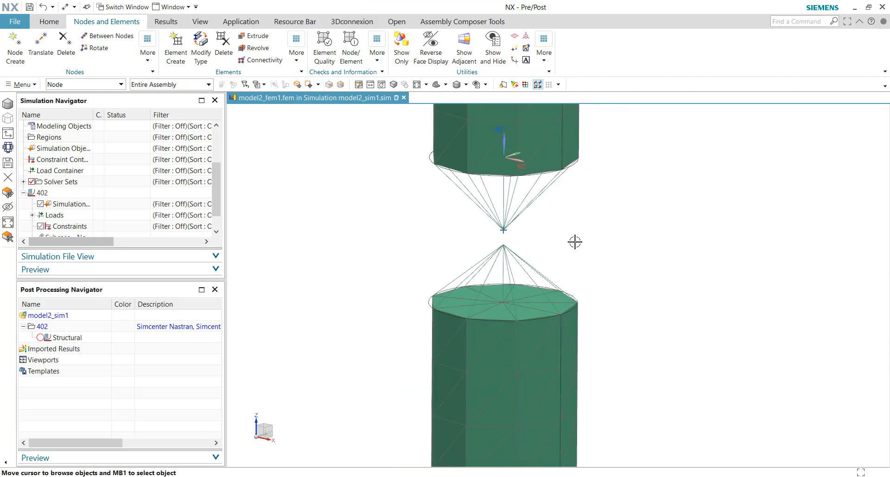
{"action": "scroll", "coordinate": [575, 241], "scroll_direction": "up", "scroll_amount": 4}
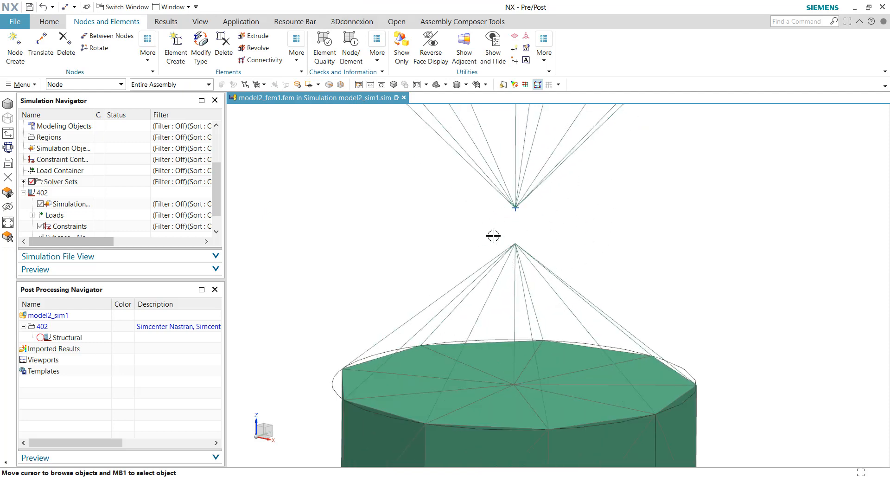
- Connect the upper RBE2's central node to the lower RBE2's central node with a Node to Node CJOINT element, using automatic collector creation
{"action": "left_click", "coordinate": [50, 23]}
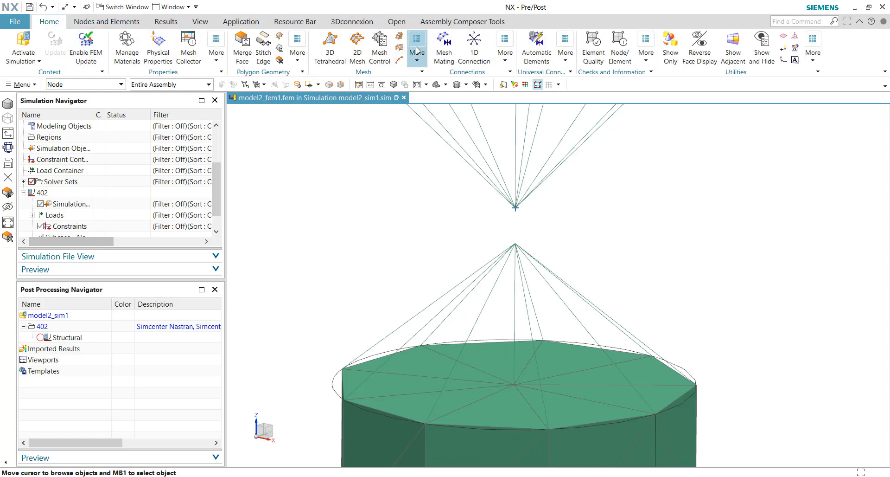
{"action": "left_click", "coordinate": [473, 58]}
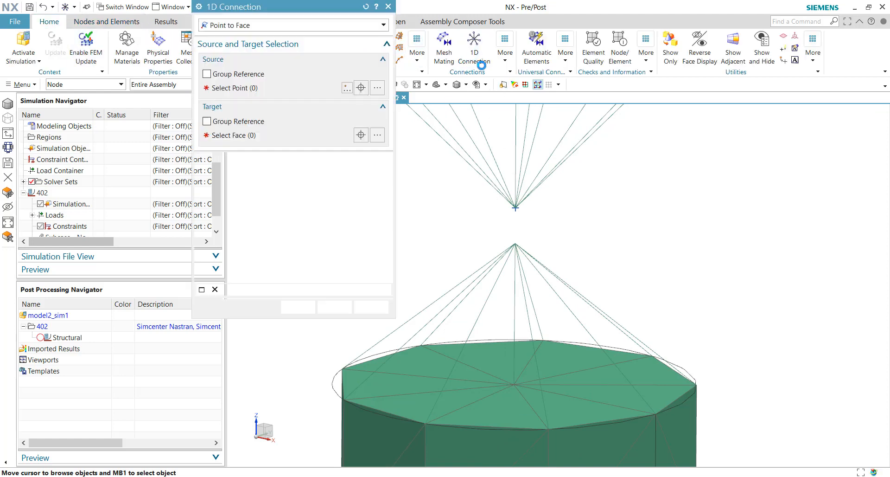
{"action": "left_click", "coordinate": [263, 25]}
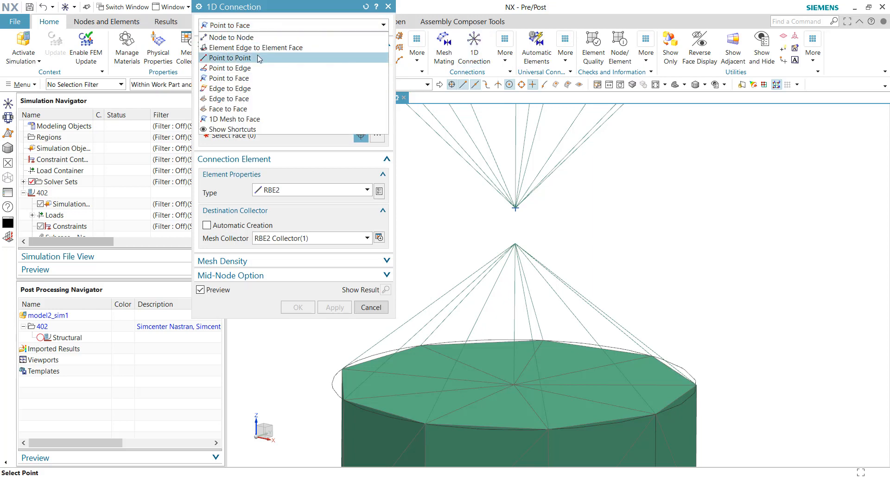
{"action": "left_click", "coordinate": [288, 38]}
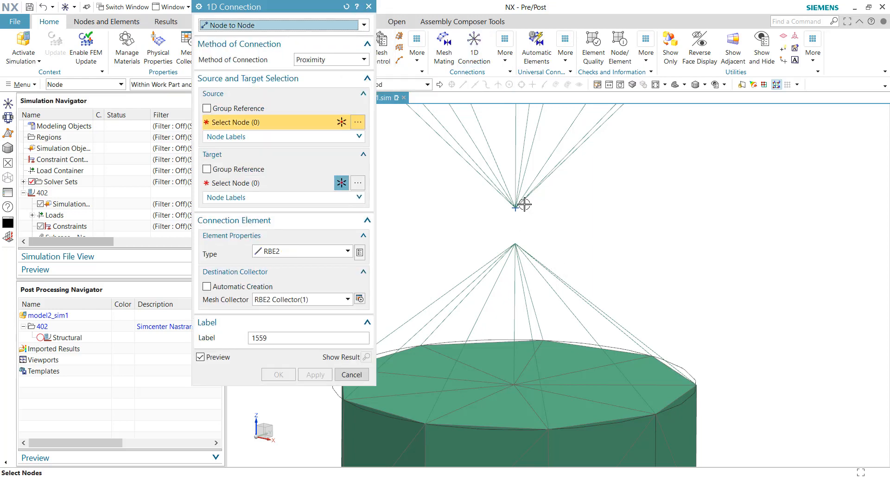
{"action": "left_click", "coordinate": [292, 250]}
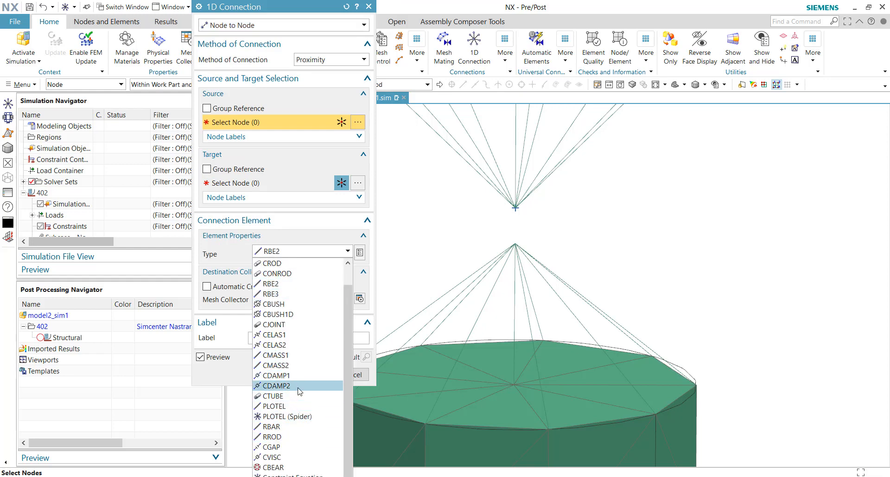
{"action": "left_click", "coordinate": [290, 326]}
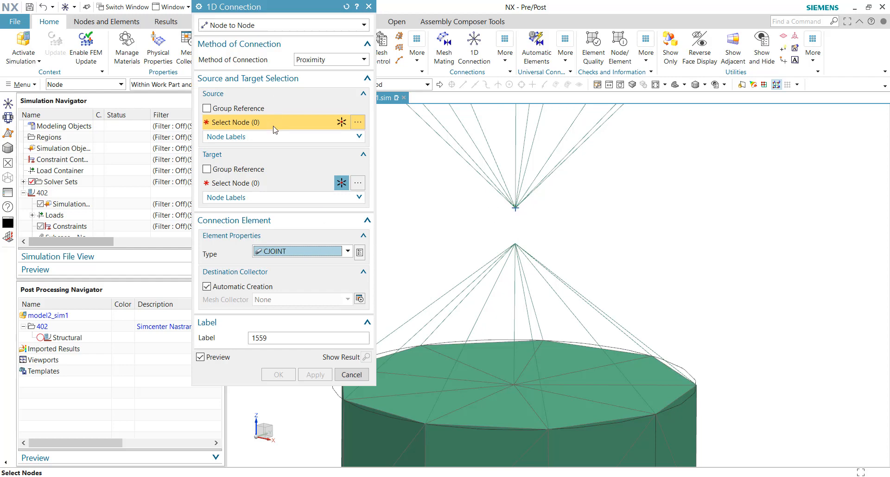
{"action": "left_click", "coordinate": [513, 206]}
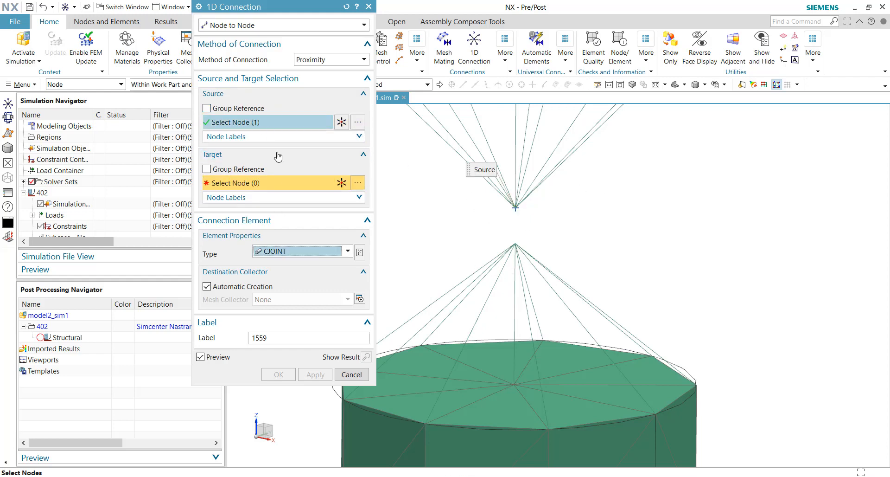
{"action": "left_click", "coordinate": [514, 243]}
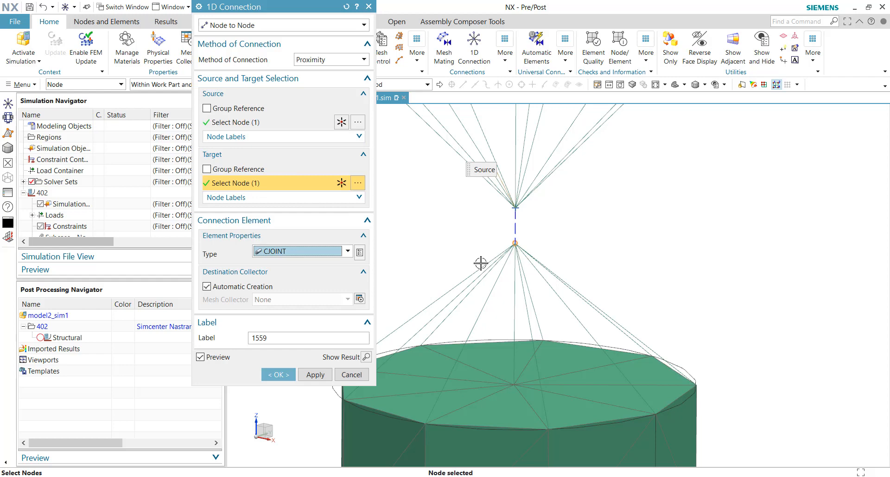
{"action": "left_click", "coordinate": [274, 374]}
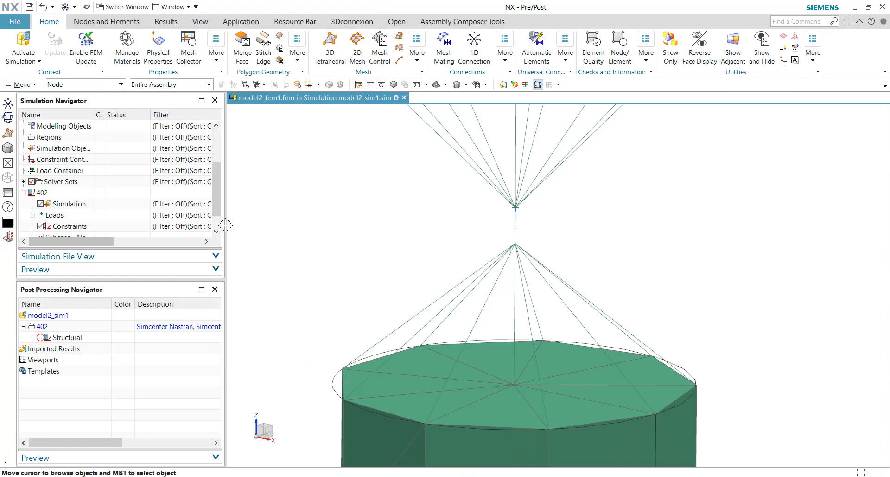
- Open the PJOINT1 physical property of Cjoint Collector(1) for editing
{"action": "middle_click_drag", "start_coordinate": [508, 272], "coordinate": [479, 281]}
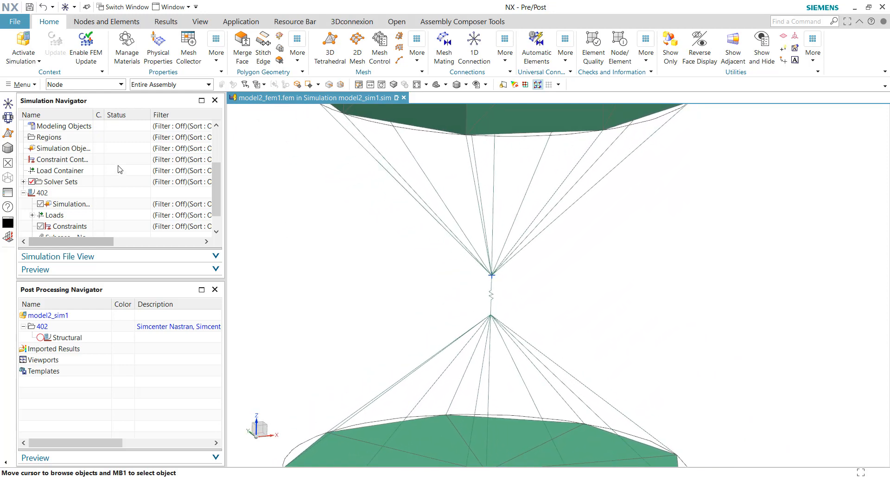
{"action": "scroll", "coordinate": [81, 199], "scroll_direction": "up", "scroll_amount": 2}
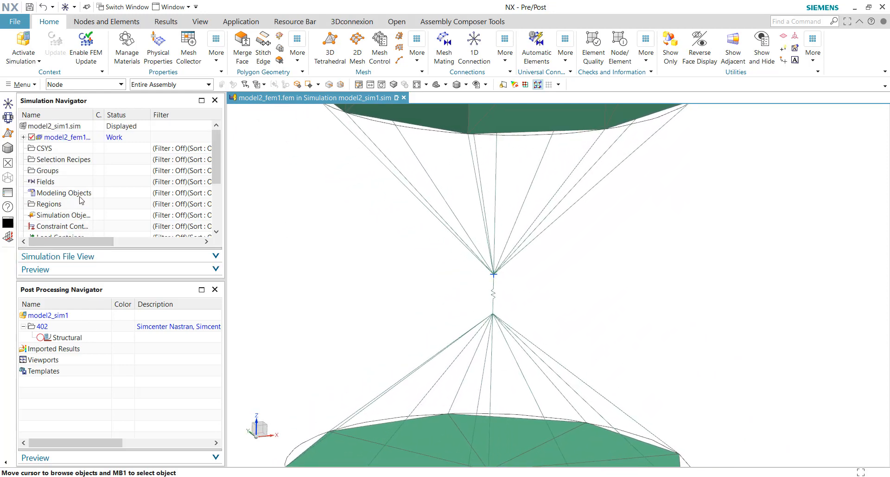
{"action": "left_click", "coordinate": [24, 138]}
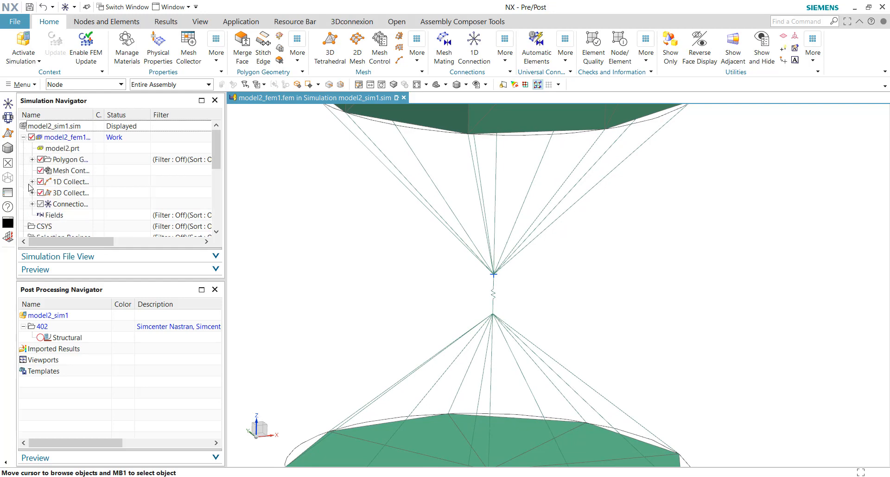
{"action": "left_click", "coordinate": [32, 182]}
{"action": "left_click", "coordinate": [74, 205]}
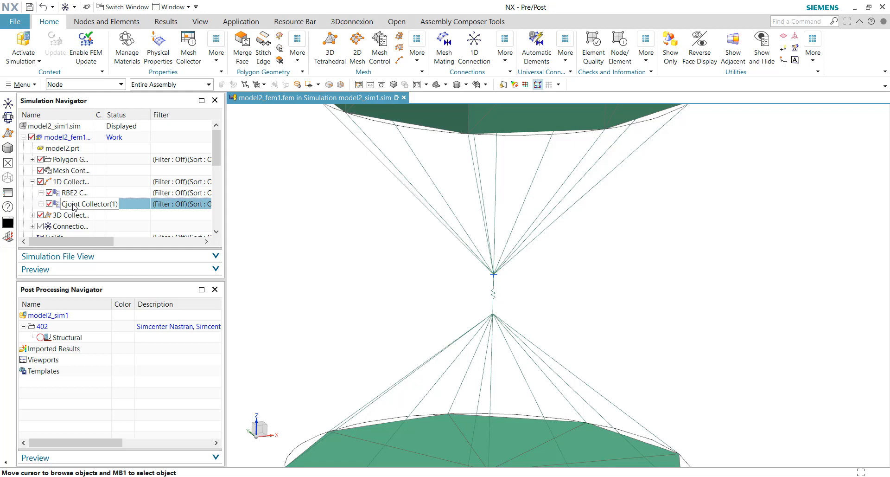
{"action": "double_click", "coordinate": [74, 205]}
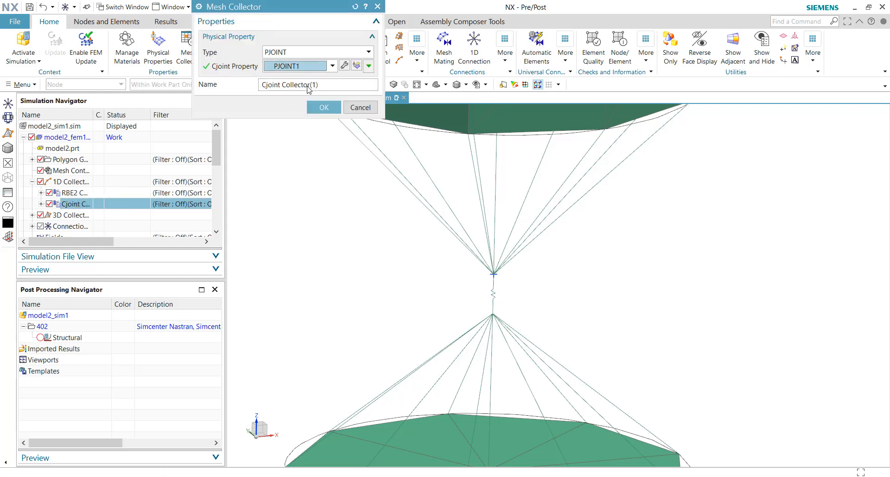
{"action": "left_click", "coordinate": [346, 66]}
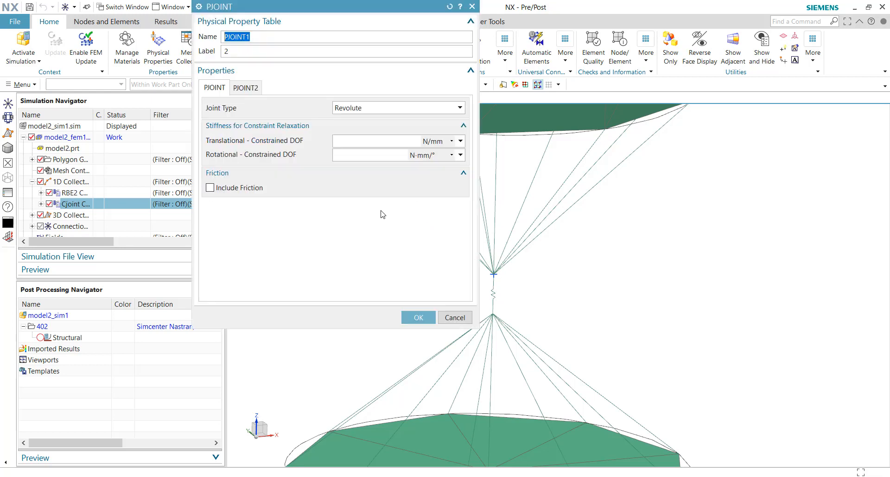
- Review the joint types available for the PJOINT1 property
{"action": "left_click", "coordinate": [373, 108]}
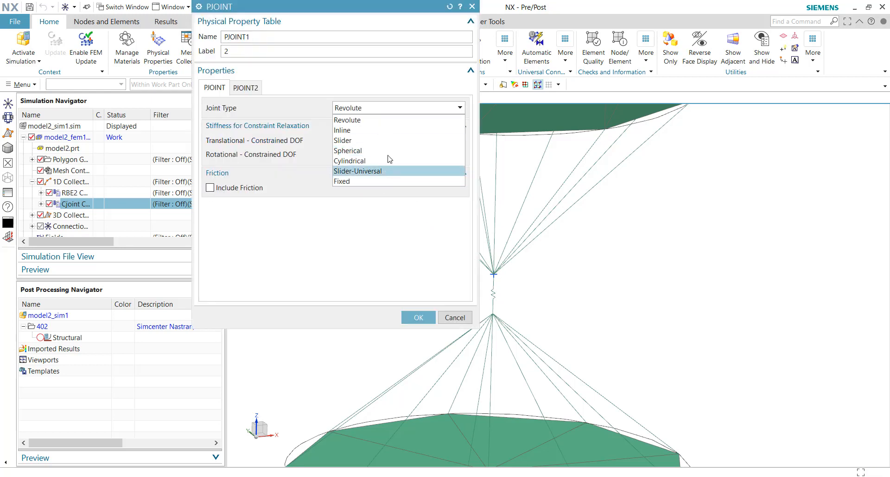
{"action": "left_click", "coordinate": [415, 5]}
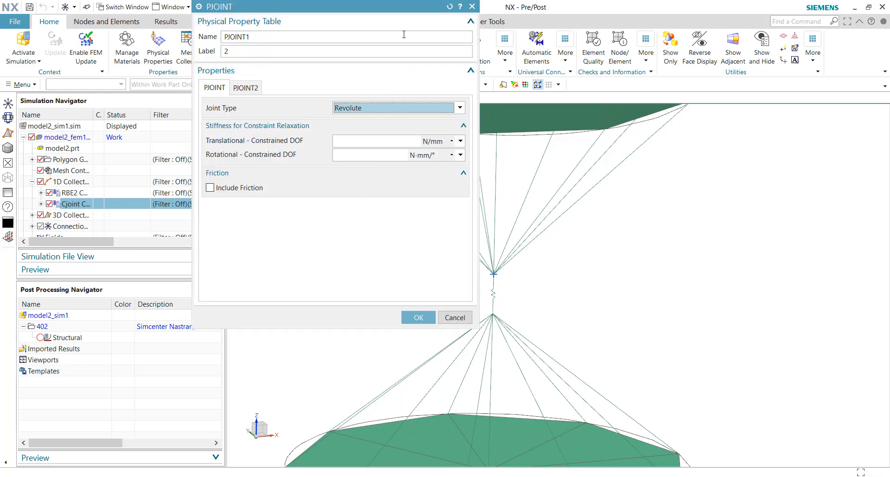
{"action": "left_click_drag", "start_coordinate": [399, 6], "coordinate": [362, 53]}
{"action": "left_click", "coordinate": [358, 155]}
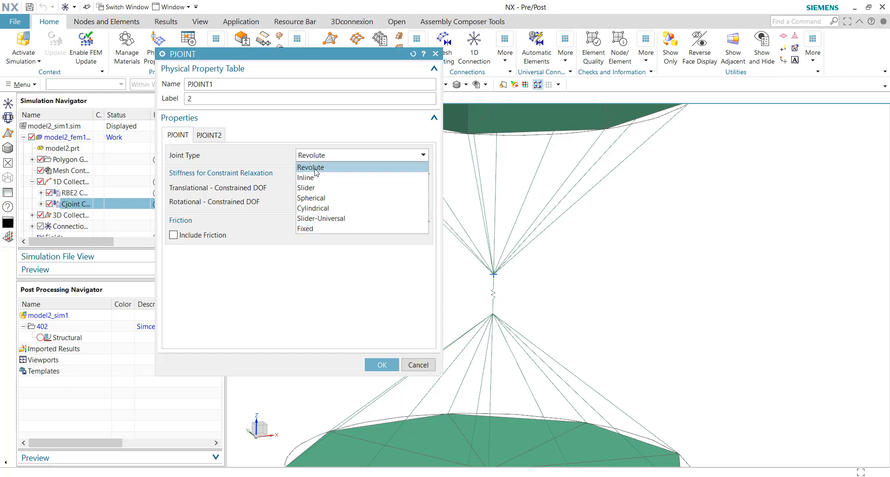
{"action": "left_click", "coordinate": [340, 155]}
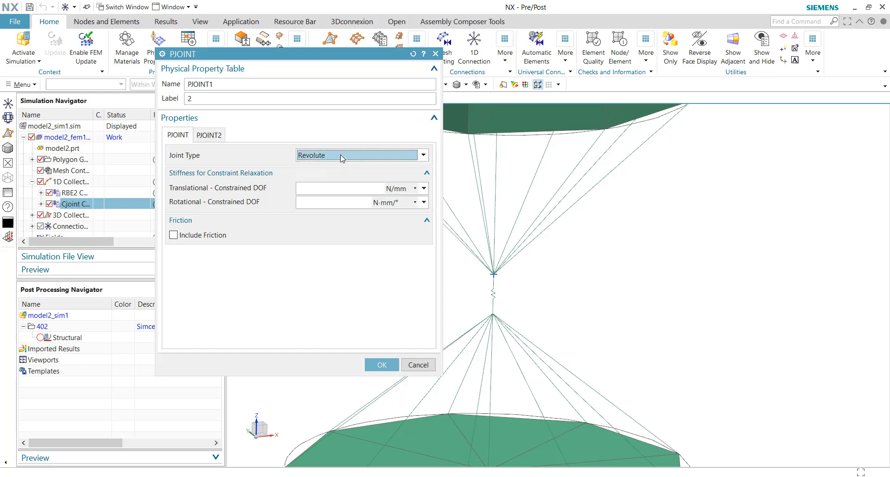
{"action": "left_click", "coordinate": [340, 154]}
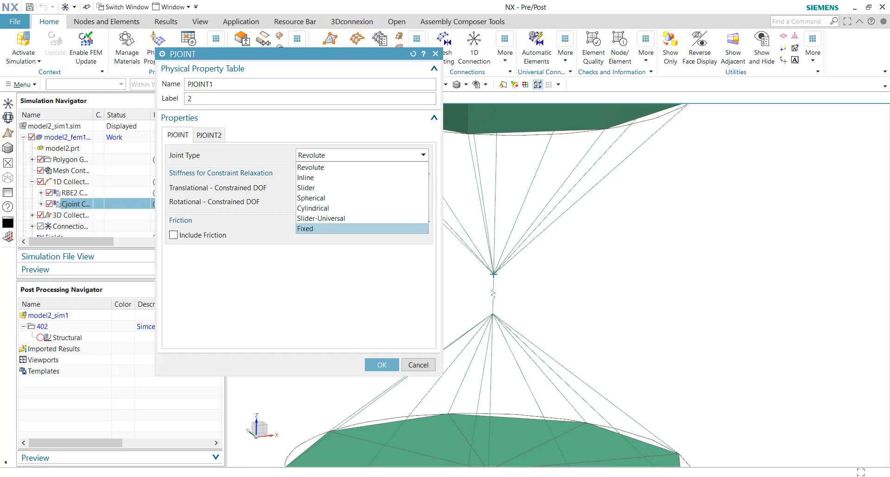
- Switch to the browser, search the Nastran reference guide qrg.pdf for "pjoint" and follow the link to the PJOINT entry
{"action": "left_click", "coordinate": [187, 476]}
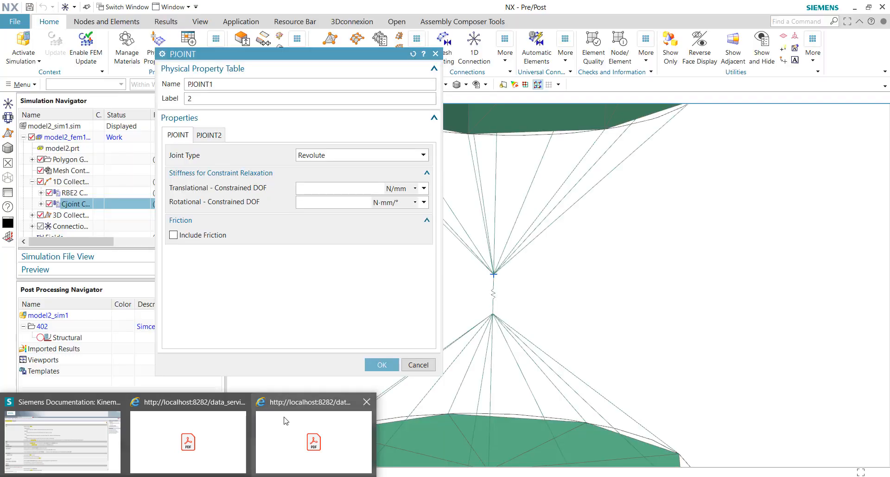
{"action": "left_click", "coordinate": [279, 399]}
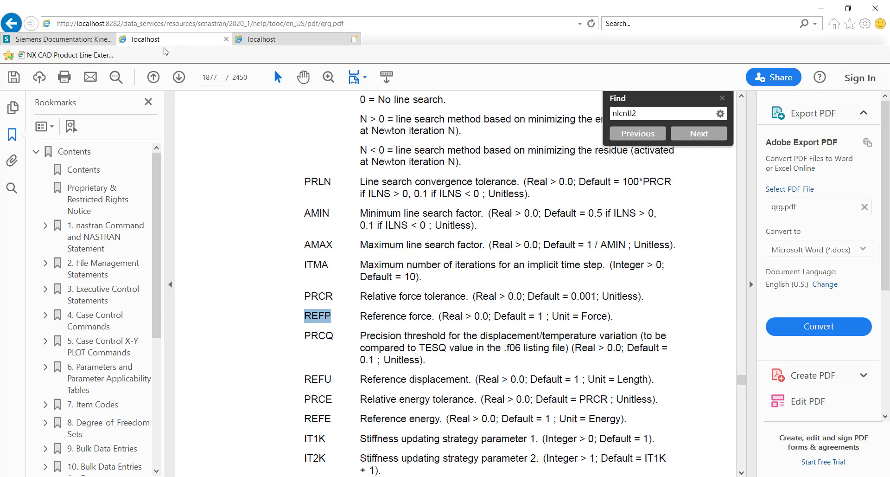
{"action": "left_click", "coordinate": [62, 40]}
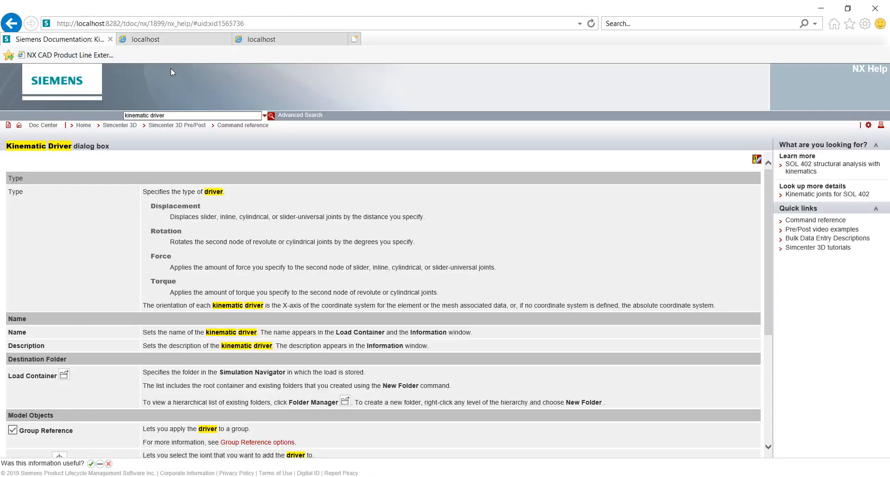
{"action": "left_click", "coordinate": [259, 39]}
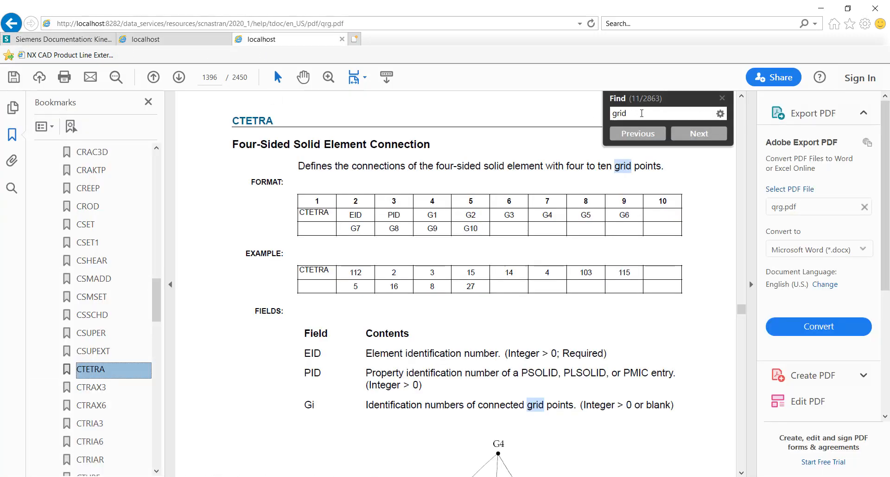
{"action": "left_click", "coordinate": [643, 113]}
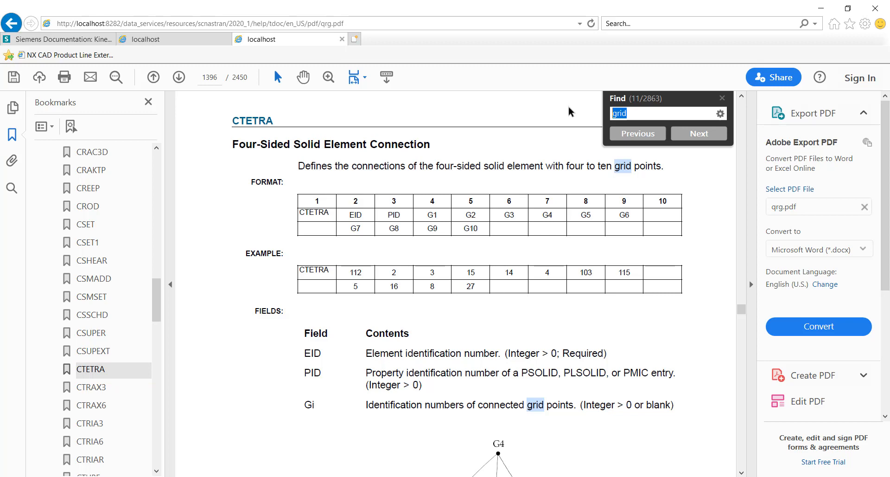
{"action": "type", "text": "pjoint"}
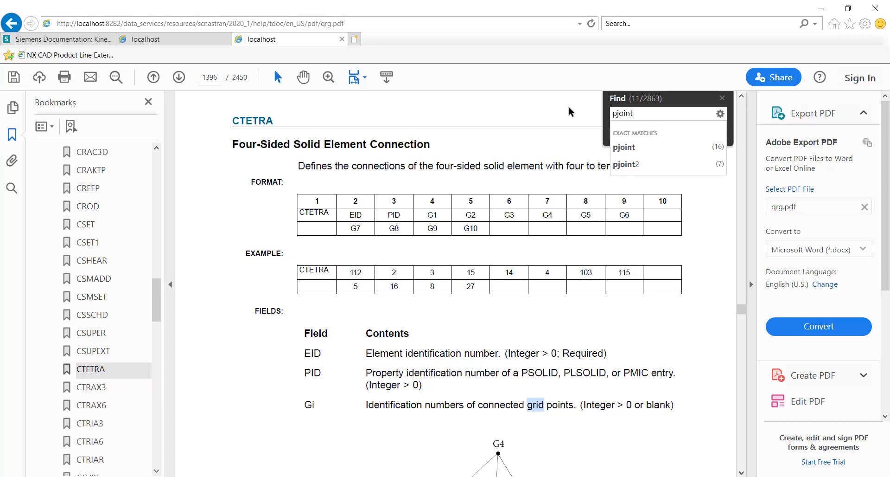
{"action": "key", "text": "Return"}
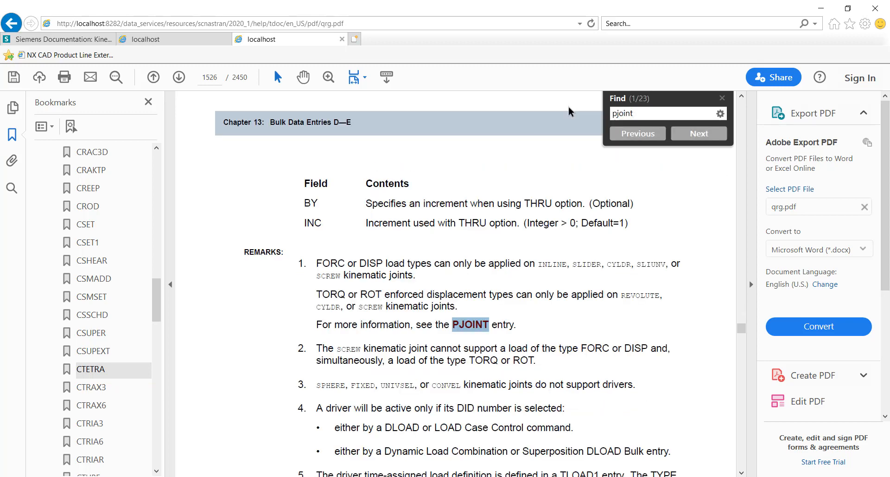
{"action": "left_click", "coordinate": [470, 325]}
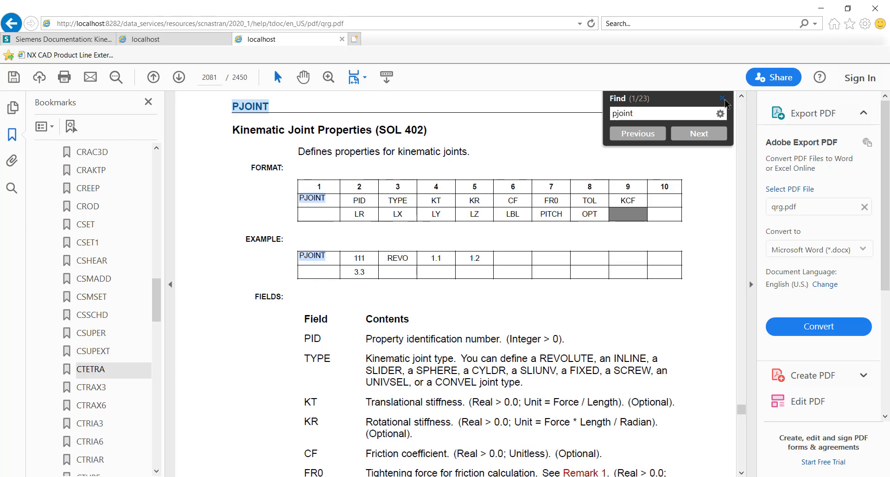
- Examine the PJOINT entry's title, format table and PID field in the Nastran reference guide
{"action": "left_click", "coordinate": [726, 99]}
{"action": "left_click_drag", "start_coordinate": [252, 132], "coordinate": [429, 125]}
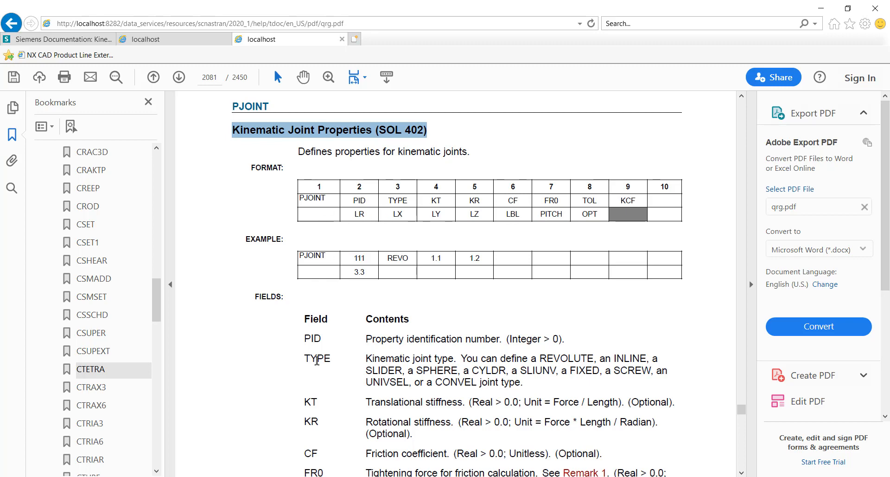
{"action": "left_click_drag", "start_coordinate": [331, 194], "coordinate": [290, 197]}
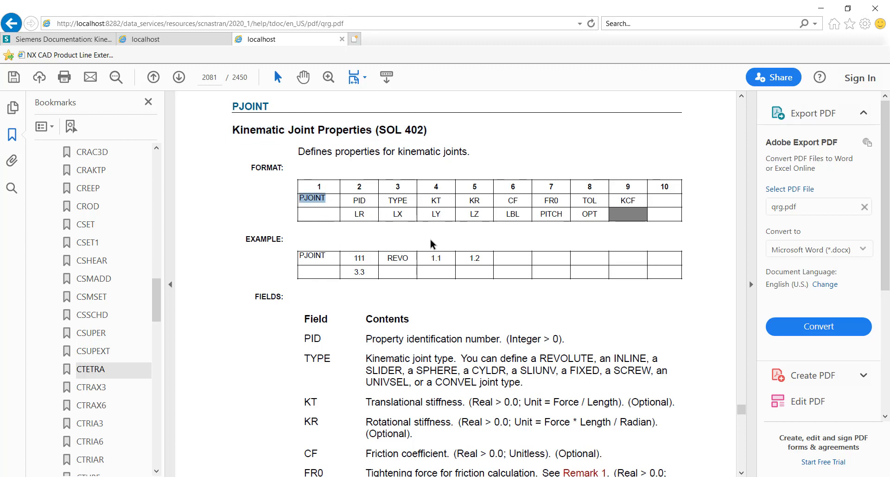
{"action": "left_click_drag", "start_coordinate": [309, 338], "coordinate": [346, 332]}
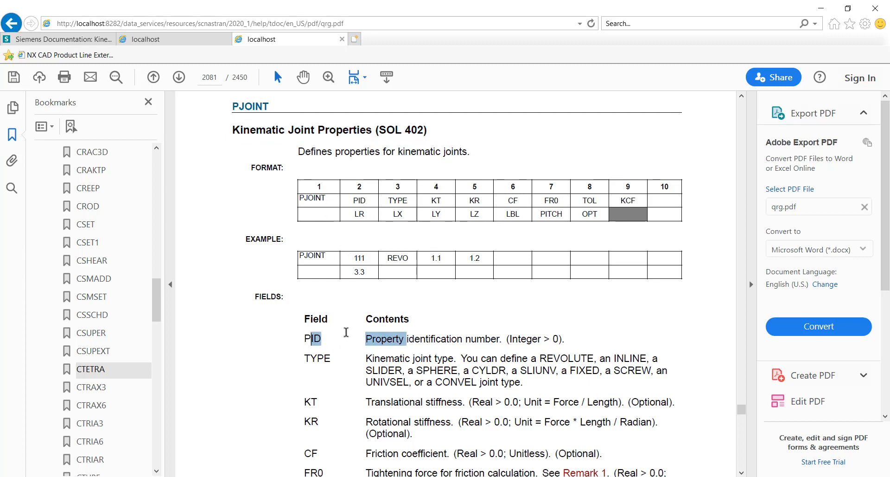
{"action": "scroll", "coordinate": [463, 324], "scroll_direction": "down", "scroll_amount": 1}
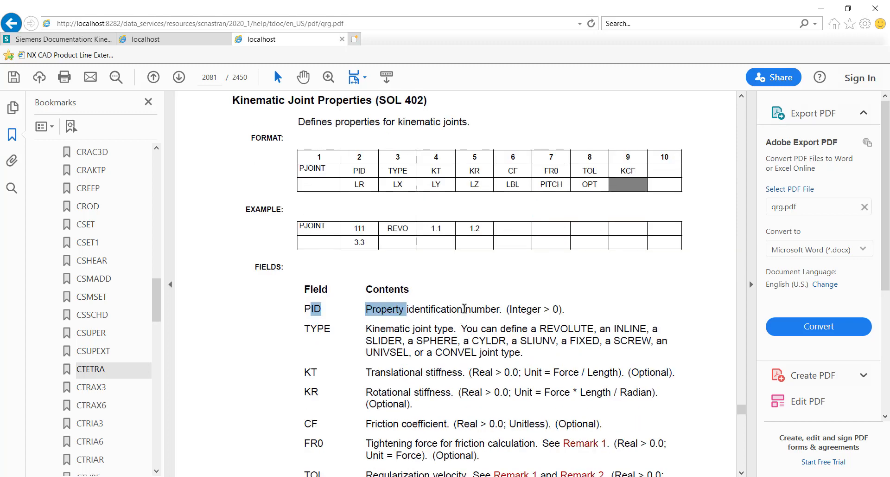
{"action": "left_click_drag", "start_coordinate": [464, 308], "coordinate": [495, 307]}
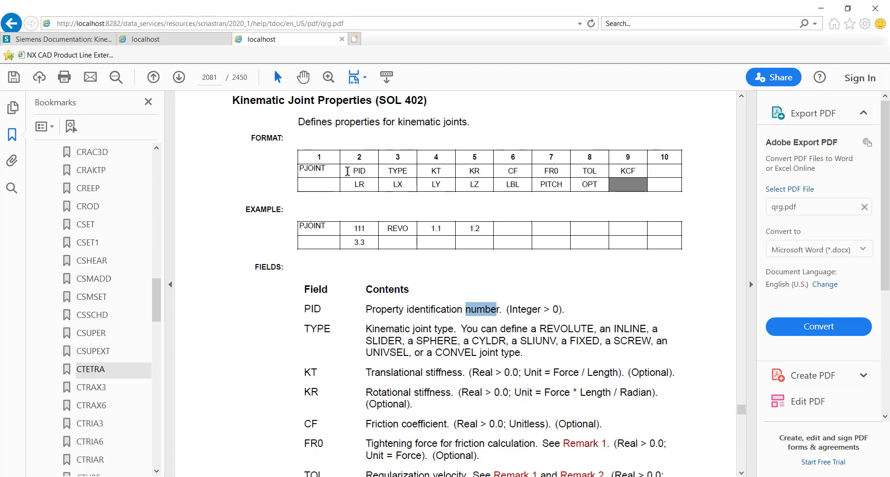
{"action": "left_click_drag", "start_coordinate": [348, 171], "coordinate": [373, 169]}
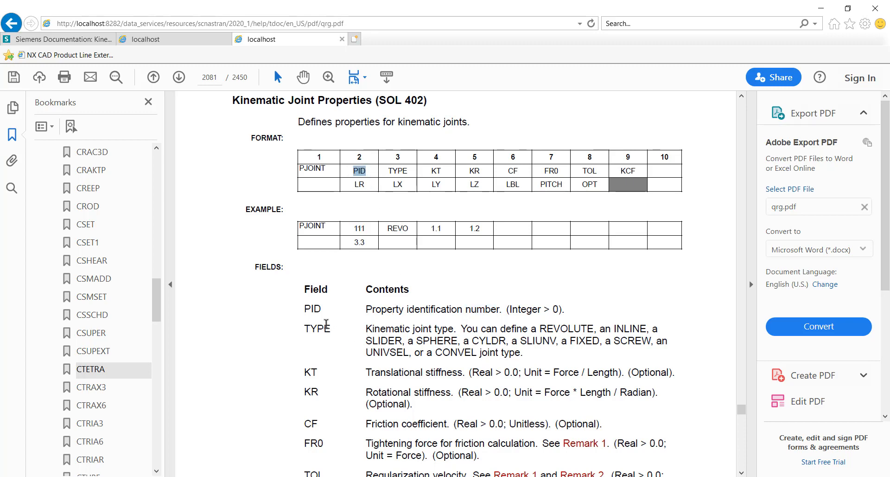
- Examine the TYPE field's description for the available kinematic joint types, including SCREW
{"action": "left_click_drag", "start_coordinate": [303, 328], "coordinate": [340, 328]}
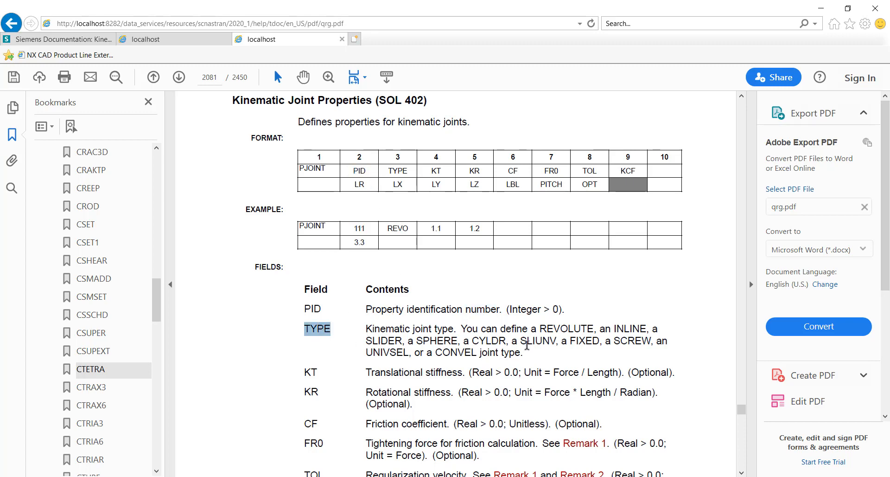
{"action": "scroll", "coordinate": [536, 345], "scroll_direction": "down", "scroll_amount": 1}
{"action": "left_click_drag", "start_coordinate": [613, 310], "coordinate": [651, 309]}
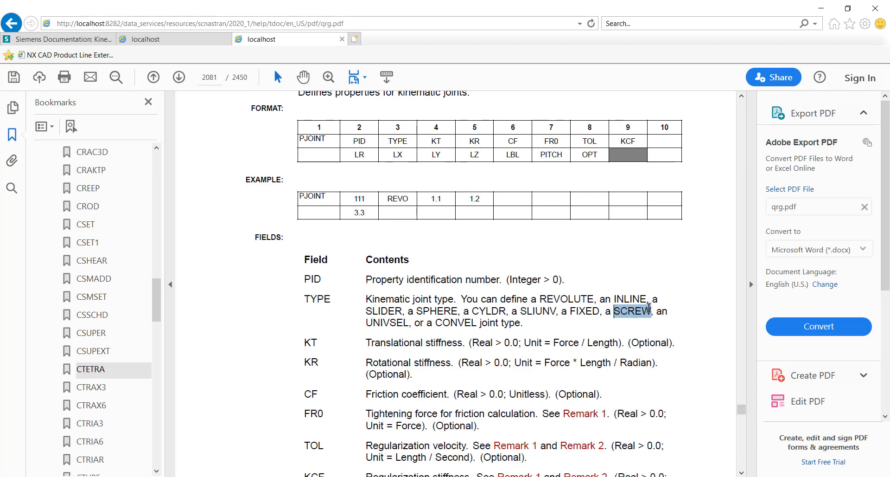
{"action": "left_click", "coordinate": [614, 311]}
{"action": "left_click_drag", "start_coordinate": [613, 312], "coordinate": [649, 312]}
{"action": "left_click_drag", "start_coordinate": [562, 312], "coordinate": [311, 301]}
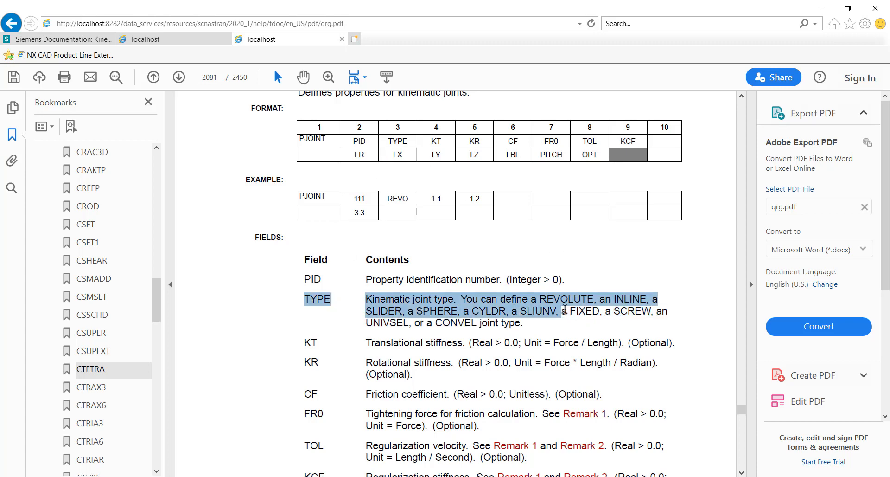
{"action": "left_click_drag", "start_coordinate": [622, 311], "coordinate": [641, 311]}
{"action": "scroll", "coordinate": [642, 311], "scroll_direction": "down", "scroll_amount": 2}
{"action": "left_click_drag", "start_coordinate": [614, 251], "coordinate": [651, 251]}
{"action": "scroll", "coordinate": [532, 303], "scroll_direction": "down", "scroll_amount": 1}
{"action": "scroll", "coordinate": [532, 302], "scroll_direction": "down", "scroll_amount": 15}
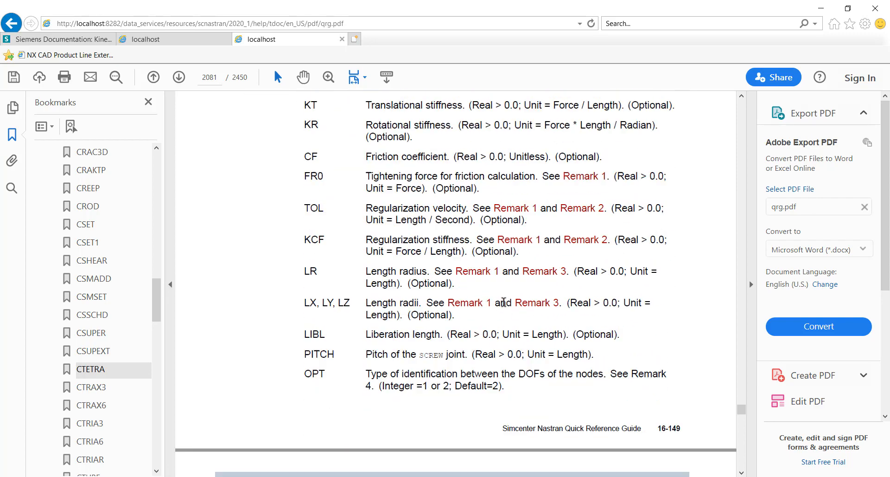
- Look up which joint properties the SCREW type uses and read their field definitions in the PJOINT entry
{"action": "scroll", "coordinate": [432, 312], "scroll_direction": "down", "scroll_amount": 1}
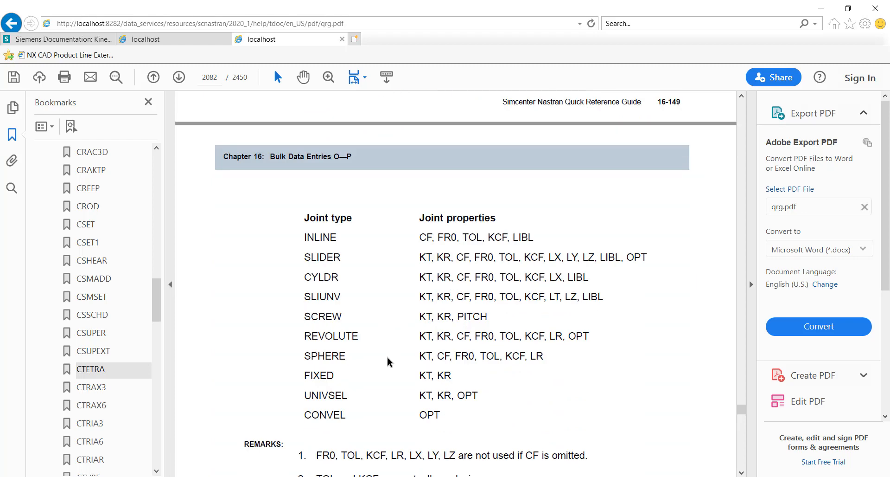
{"action": "left_click_drag", "start_coordinate": [317, 317], "coordinate": [464, 317]}
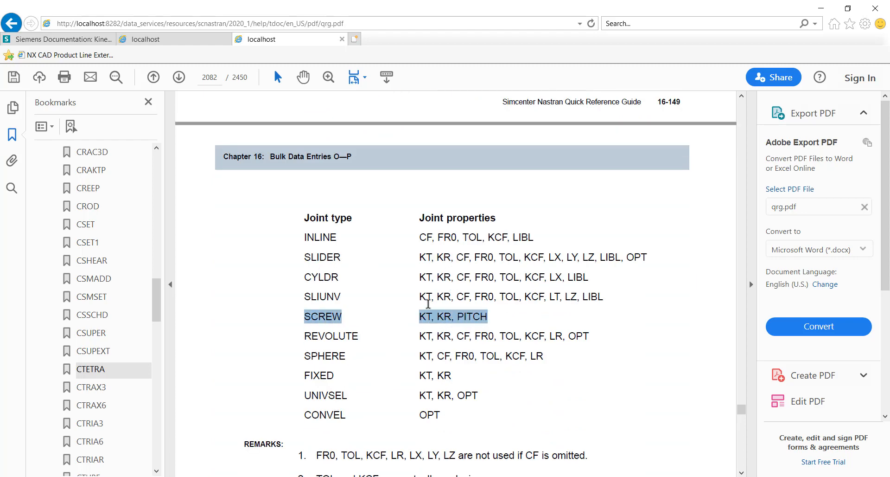
{"action": "double_click", "coordinate": [423, 316]}
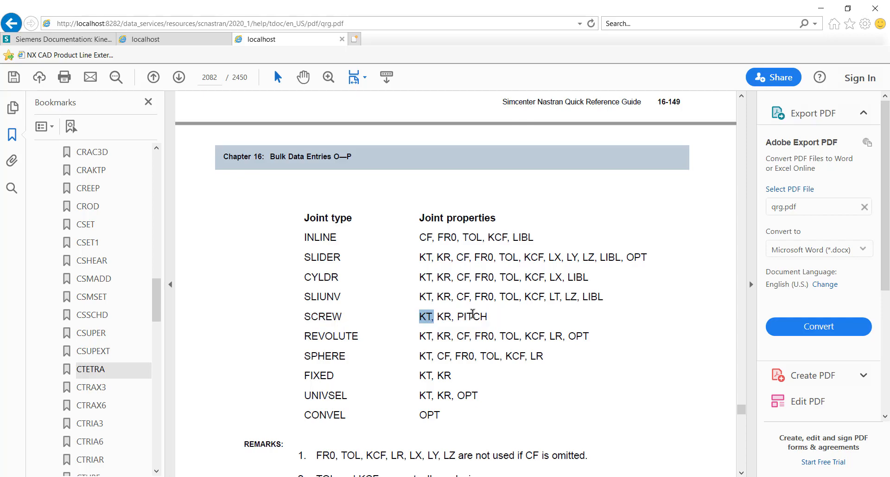
{"action": "scroll", "coordinate": [483, 322], "scroll_direction": "up", "scroll_amount": 12}
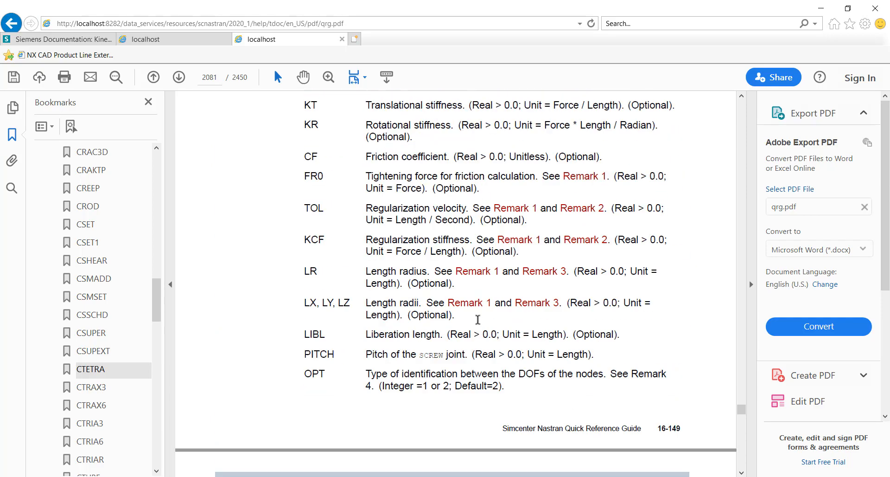
{"action": "scroll", "coordinate": [432, 282], "scroll_direction": "up", "scroll_amount": 1}
{"action": "left_click_drag", "start_coordinate": [367, 193], "coordinate": [444, 198]}
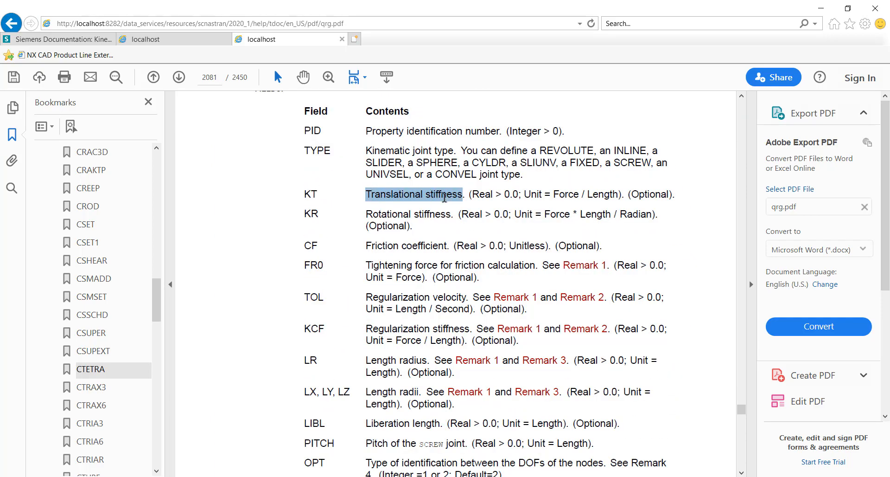
{"action": "left_click_drag", "start_coordinate": [367, 215], "coordinate": [436, 213]}
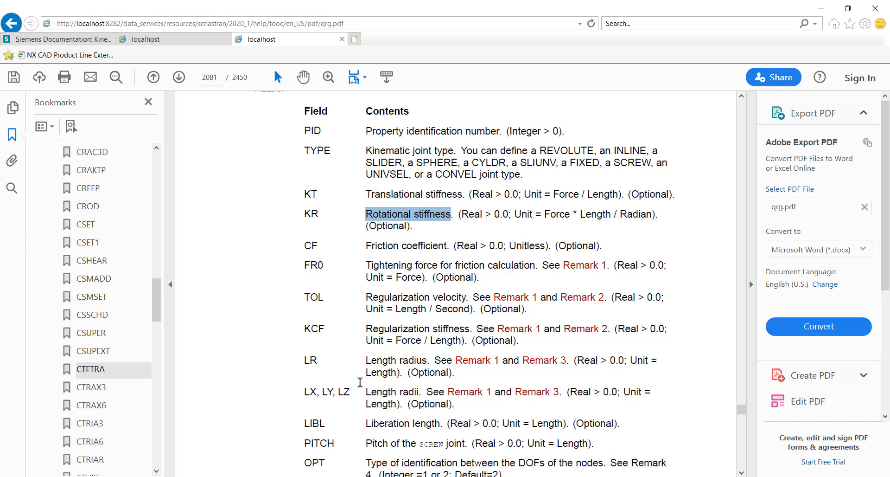
{"action": "scroll", "coordinate": [362, 384], "scroll_direction": "down", "scroll_amount": 2}
{"action": "left_click_drag", "start_coordinate": [366, 383], "coordinate": [447, 388]}
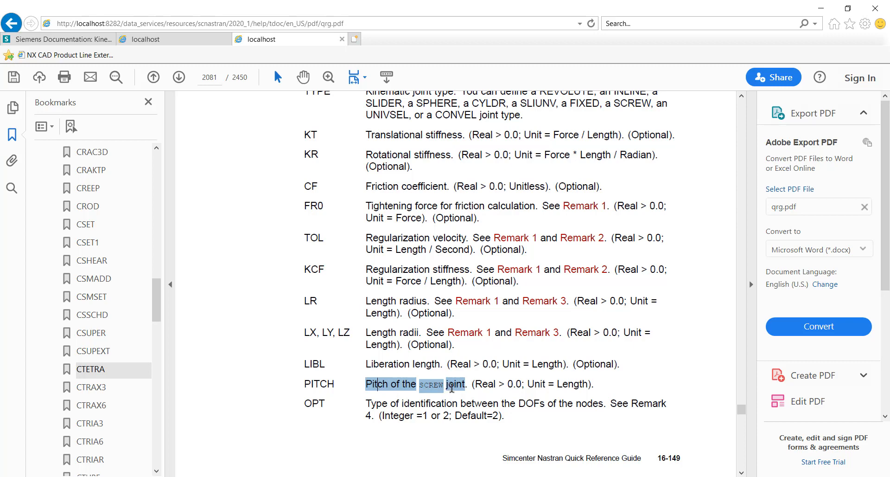
- Locate the KT, KR and PITCH fields in the PJOINT format table
{"action": "scroll", "coordinate": [447, 390], "scroll_direction": "down", "scroll_amount": 1}
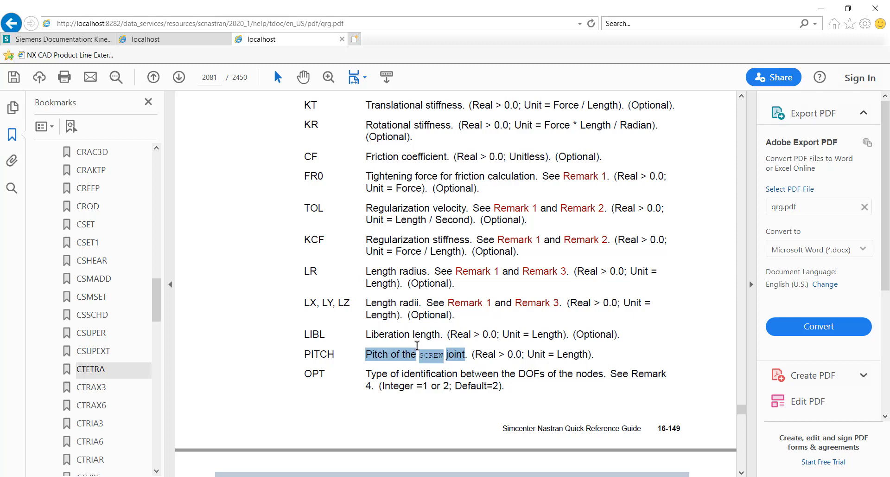
{"action": "scroll", "coordinate": [408, 324], "scroll_direction": "up", "scroll_amount": 1}
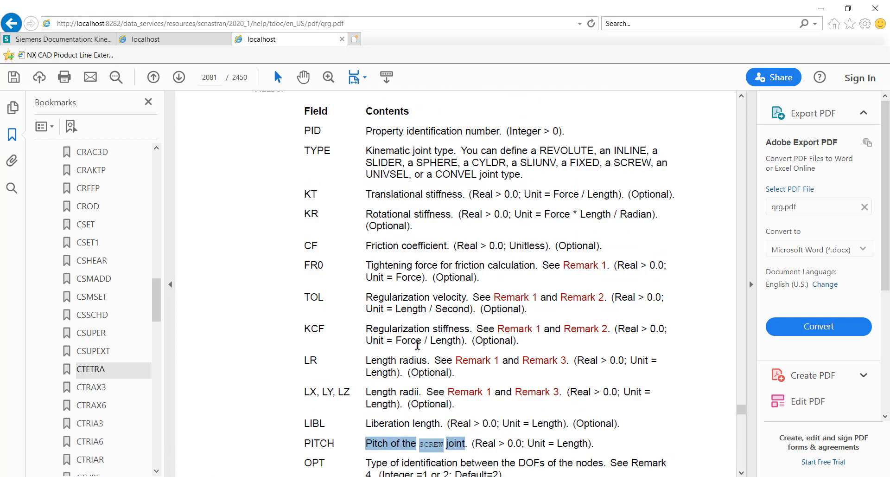
{"action": "scroll", "coordinate": [398, 295], "scroll_direction": "up", "scroll_amount": 3}
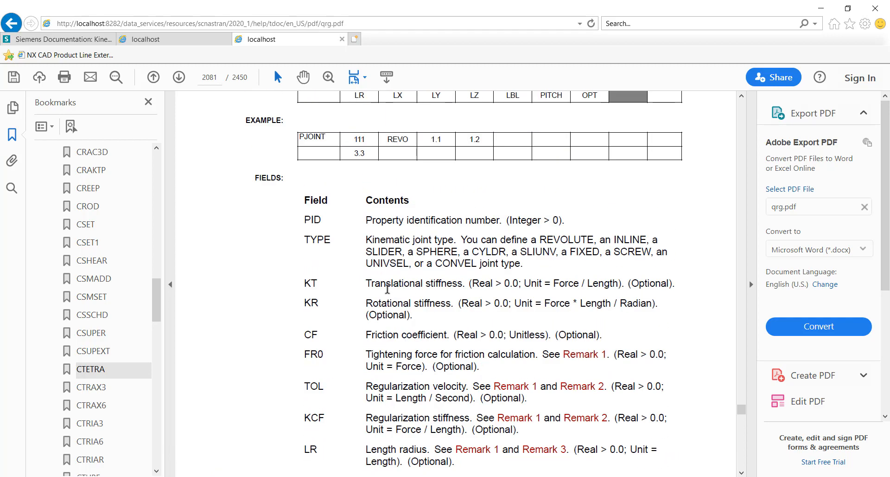
{"action": "scroll", "coordinate": [395, 285], "scroll_direction": "up", "scroll_amount": 1}
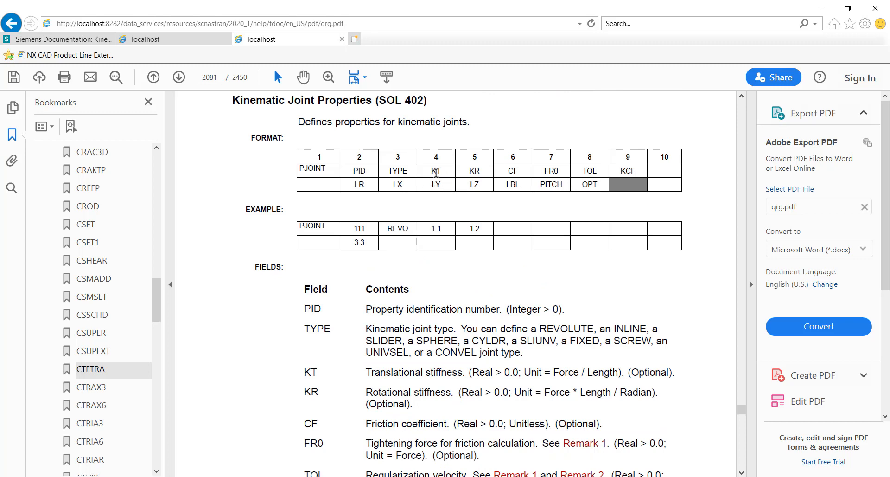
{"action": "left_click_drag", "start_coordinate": [429, 173], "coordinate": [448, 170]}
{"action": "left_click_drag", "start_coordinate": [467, 171], "coordinate": [485, 172]}
{"action": "left_click_drag", "start_coordinate": [540, 185], "coordinate": [573, 186]}
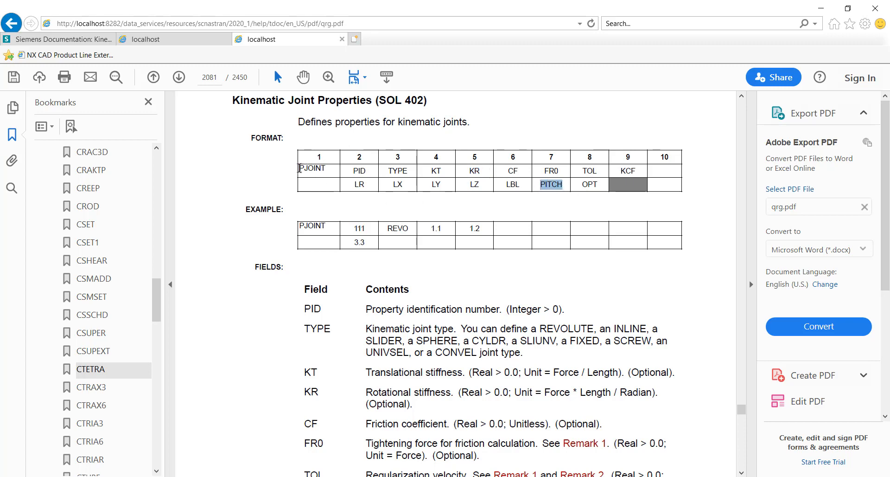
{"action": "left_click_drag", "start_coordinate": [298, 168], "coordinate": [604, 188]}
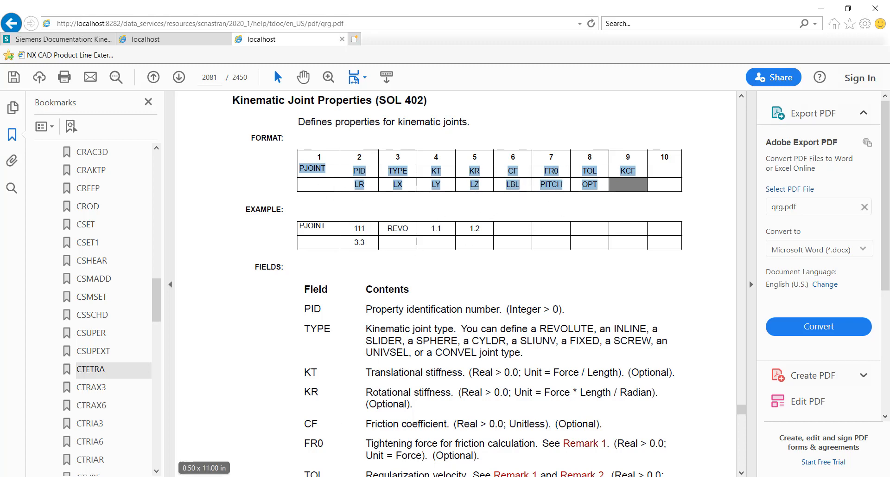
- Switch back to NX, set the PJOINT1 joint type to Slider, and accept the property and Cjoint Collector(1)
{"action": "key", "text": "alt+Tab"}
{"action": "left_click", "coordinate": [328, 155]}
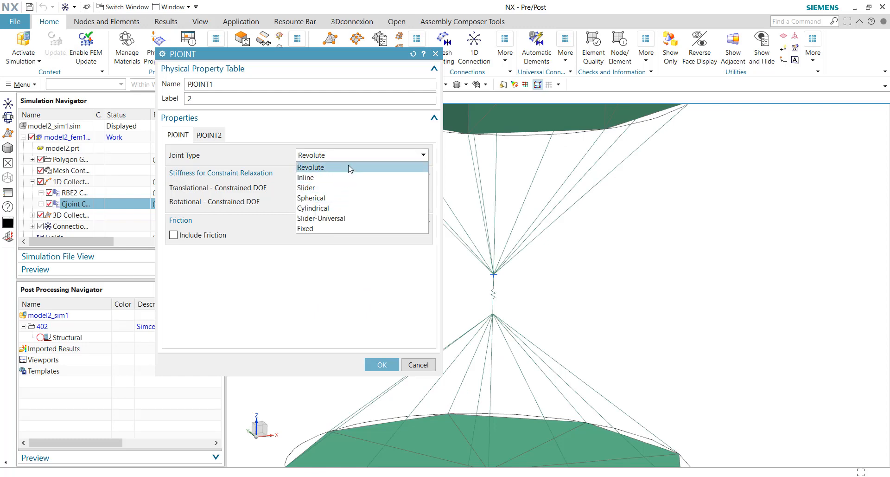
{"action": "left_click", "coordinate": [345, 188]}
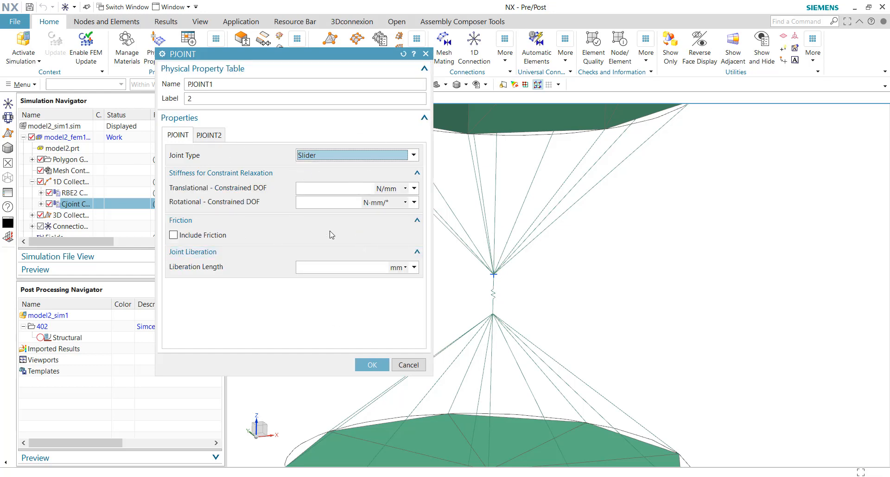
{"action": "left_click", "coordinate": [323, 158]}
{"action": "left_click", "coordinate": [323, 158]}
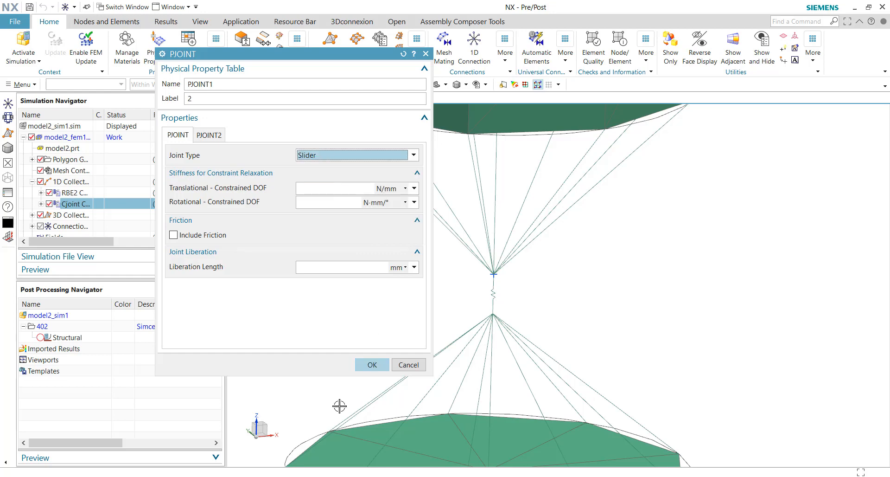
{"action": "left_click", "coordinate": [371, 364]}
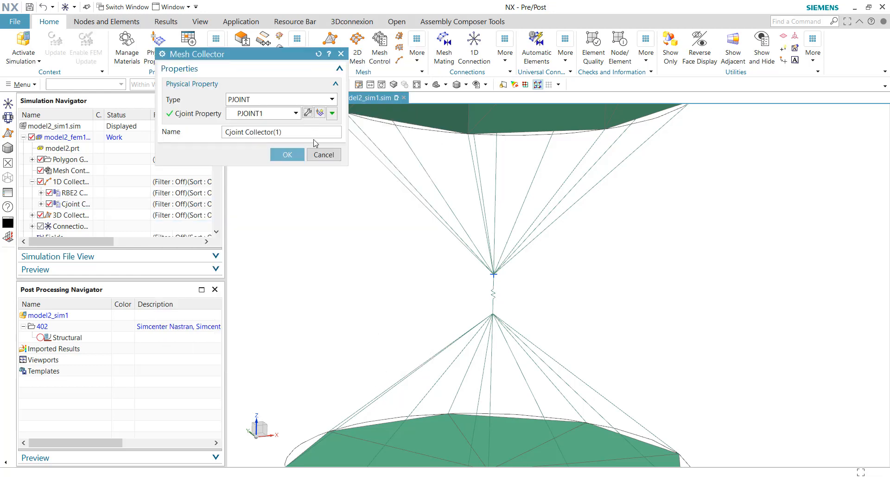
{"action": "left_click", "coordinate": [287, 154]}
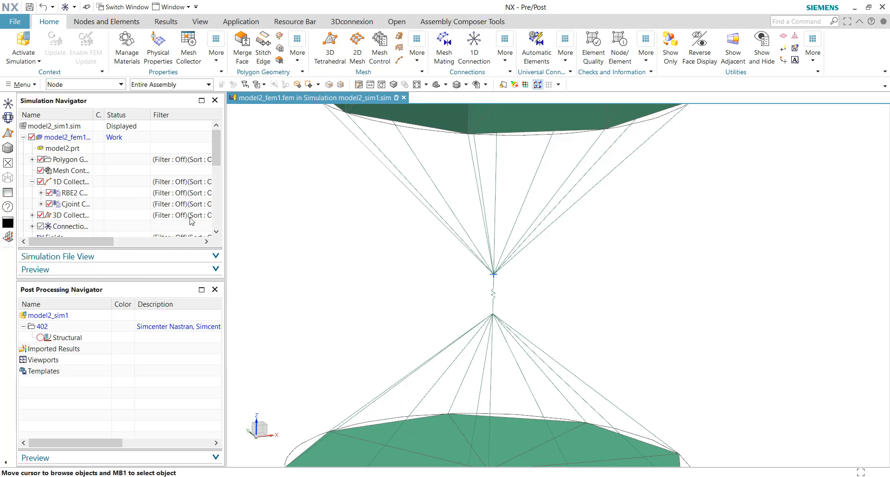
- Open the Solid(1) mesh collector's PSOLID1 property for editing and bring up the material list
{"action": "scroll", "coordinate": [371, 239], "scroll_direction": "down", "scroll_amount": 2}
{"action": "left_click", "coordinate": [89, 125]}
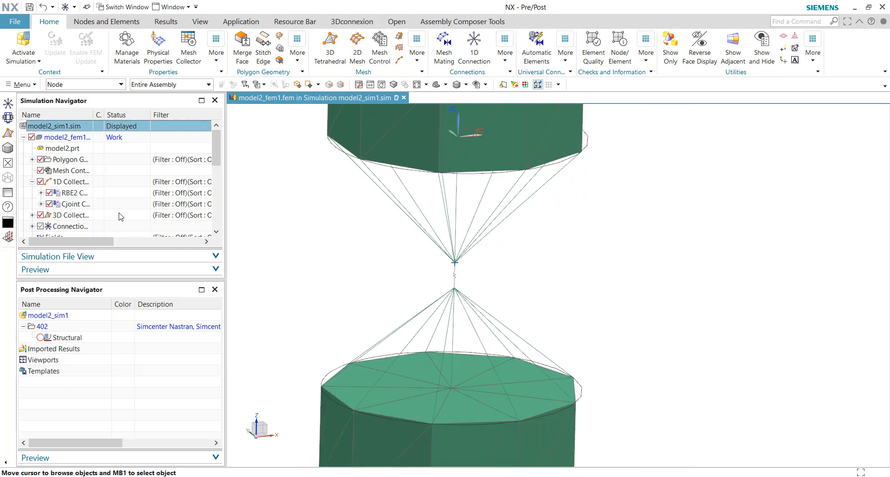
{"action": "scroll", "coordinate": [116, 211], "scroll_direction": "down", "scroll_amount": 3}
{"action": "scroll", "coordinate": [113, 207], "scroll_direction": "up", "scroll_amount": 3}
{"action": "left_click", "coordinate": [32, 215]}
{"action": "left_click", "coordinate": [76, 227]}
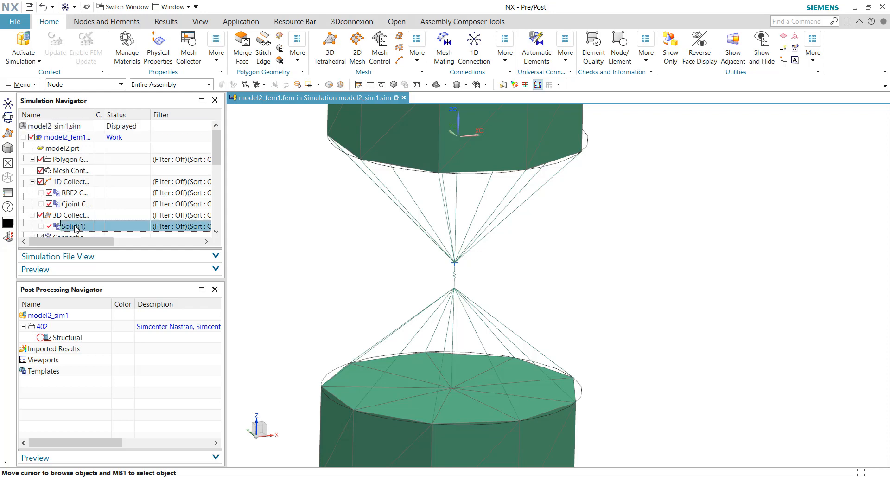
{"action": "double_click", "coordinate": [76, 227]}
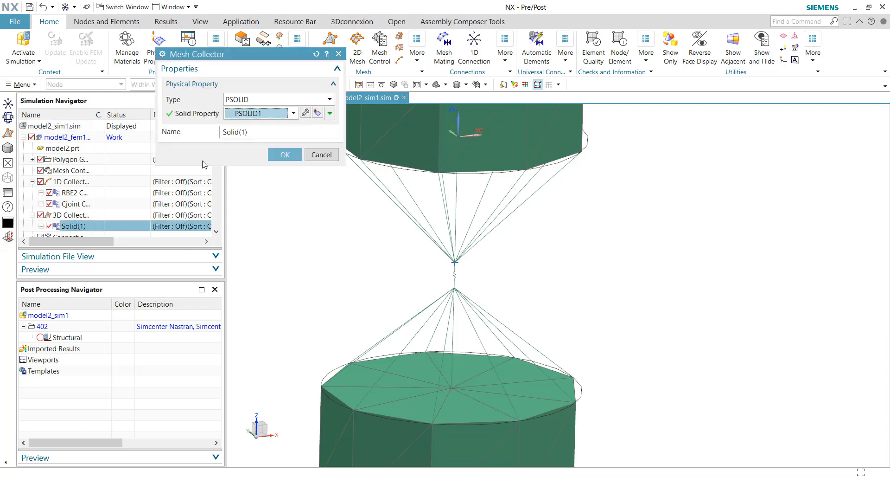
{"action": "left_click", "coordinate": [306, 112]}
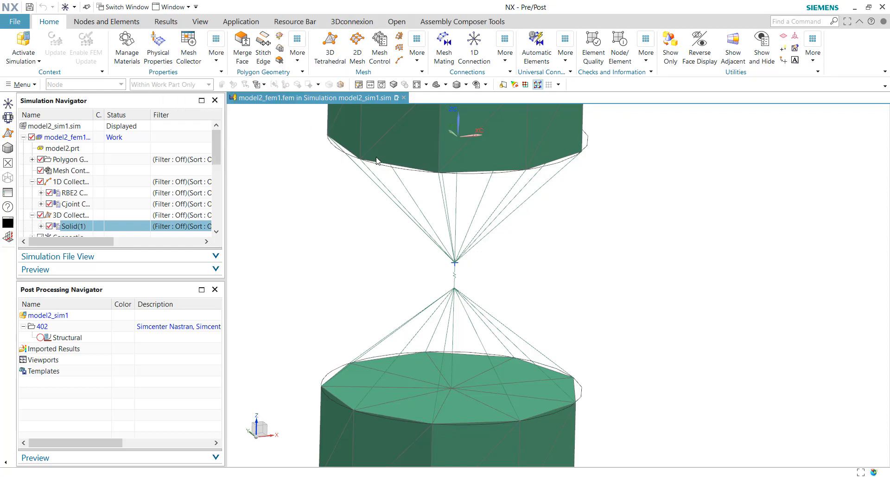
{"action": "left_click", "coordinate": [316, 133]}
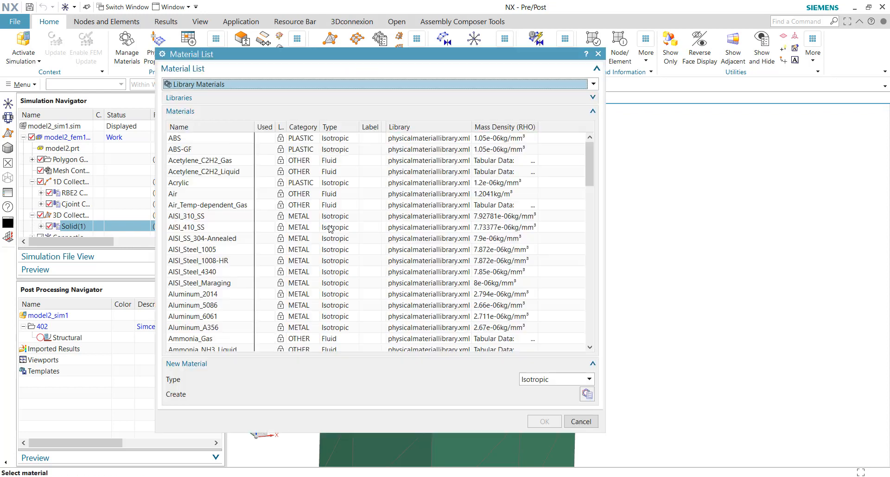
- Assign the library material Steel to PSOLID1 and accept the solid property and mesh collector
{"action": "scroll", "coordinate": [328, 237], "scroll_direction": "down", "scroll_amount": 5}
{"action": "scroll", "coordinate": [329, 238], "scroll_direction": "down", "scroll_amount": 15}
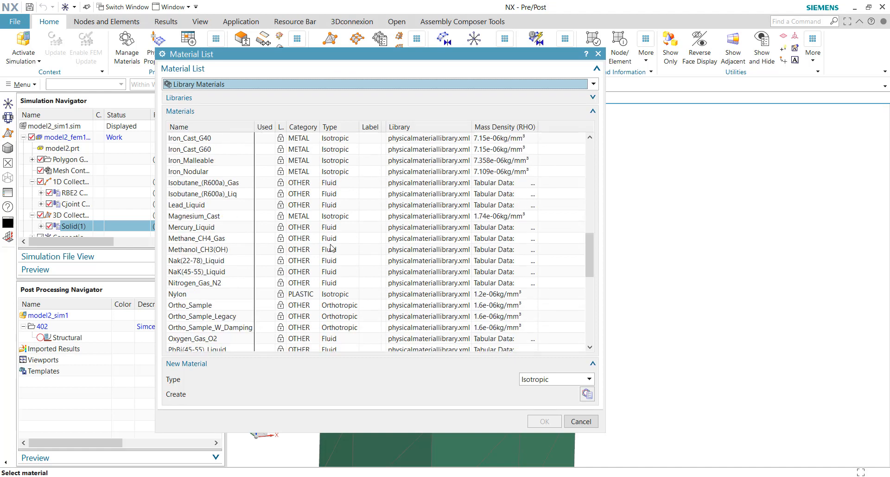
{"action": "scroll", "coordinate": [331, 255], "scroll_direction": "down", "scroll_amount": 3}
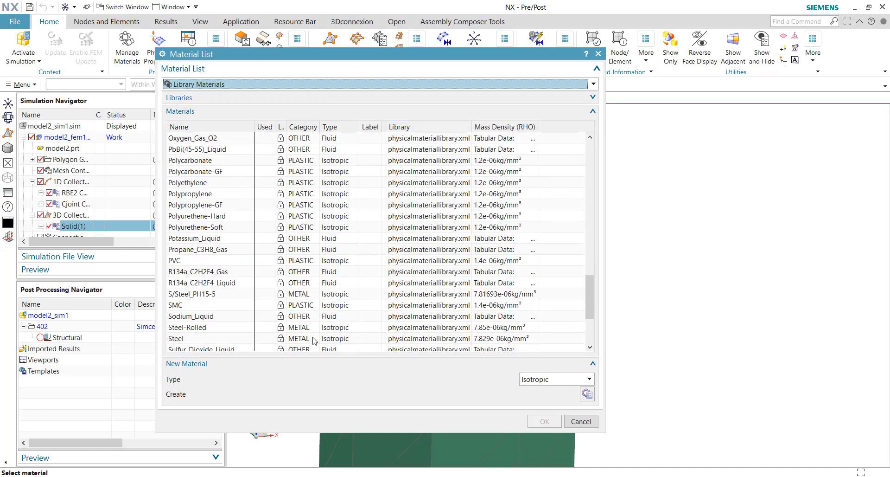
{"action": "left_click", "coordinate": [231, 338]}
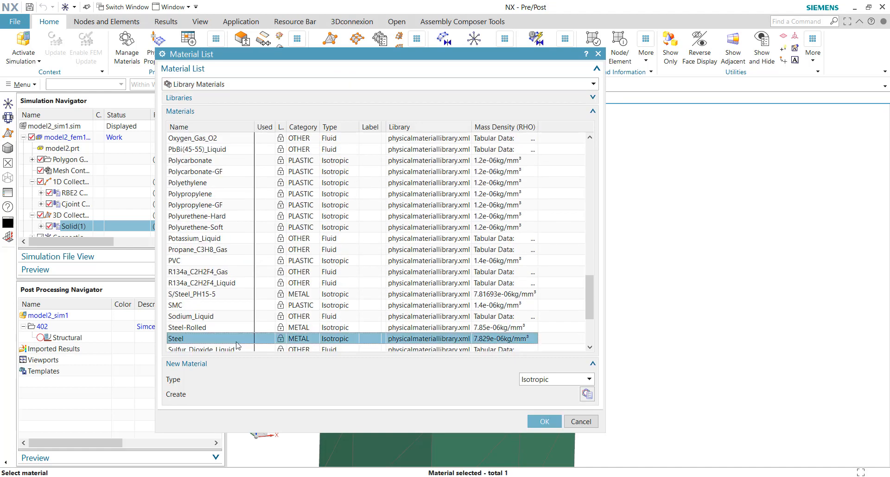
{"action": "left_click", "coordinate": [545, 421]}
{"action": "left_click", "coordinate": [269, 241]}
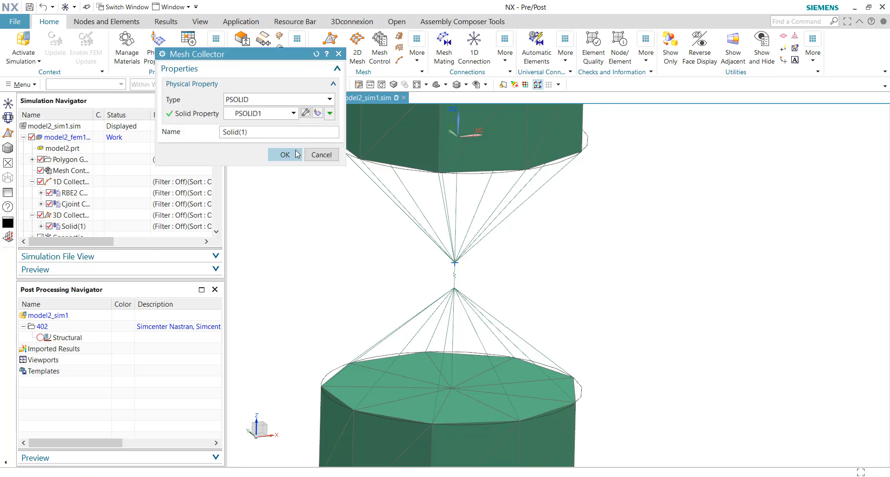
{"action": "left_click", "coordinate": [295, 155]}
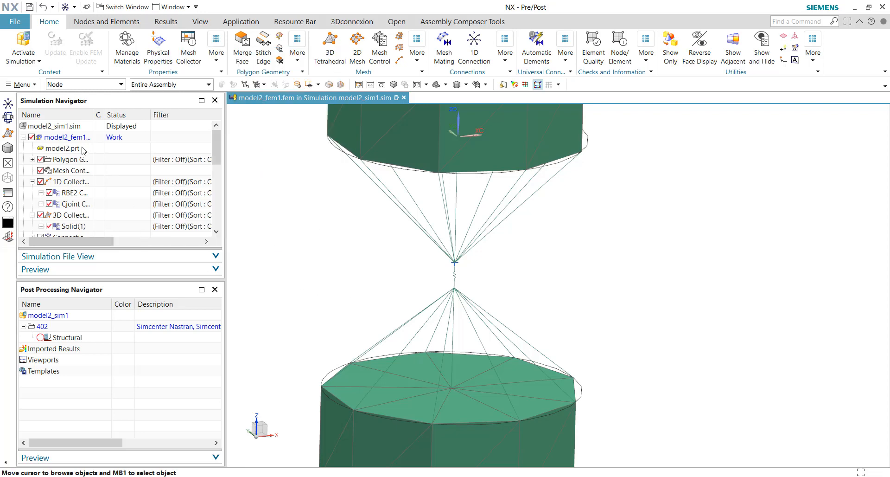
- Widen the navigator's Name column and make model2_sim1.sim the displayed and work part
{"action": "scroll", "coordinate": [524, 314], "scroll_direction": "up", "scroll_amount": 3}
{"action": "scroll", "coordinate": [355, 268], "scroll_direction": "up", "scroll_amount": 1}
{"action": "scroll", "coordinate": [442, 304], "scroll_direction": "up", "scroll_amount": 1}
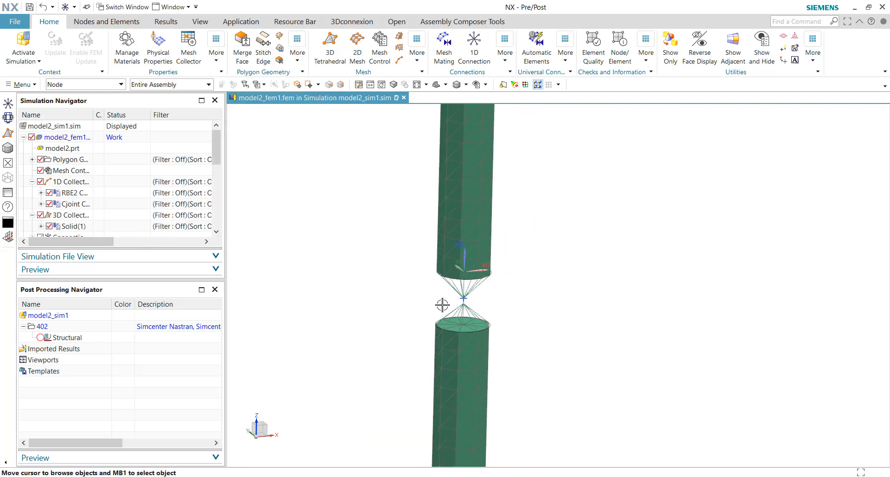
{"action": "scroll", "coordinate": [442, 304], "scroll_direction": "up", "scroll_amount": 2}
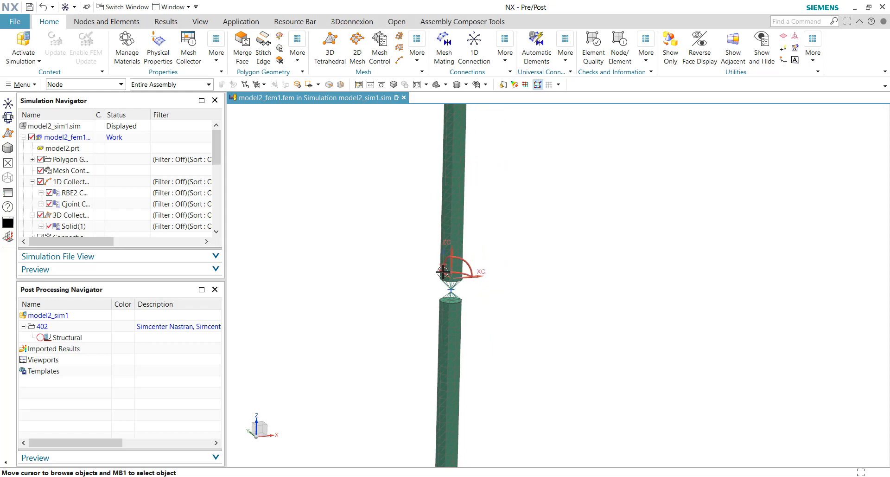
{"action": "left_click", "coordinate": [74, 137]}
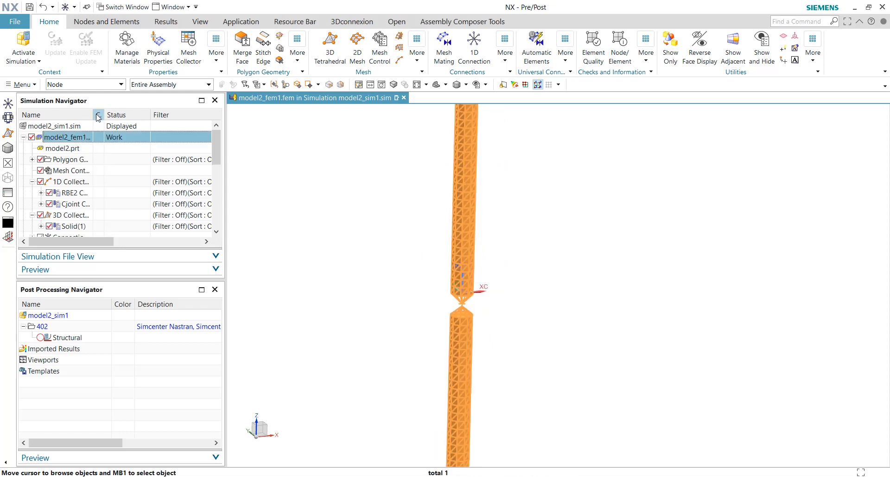
{"action": "left_click_drag", "start_coordinate": [94, 115], "coordinate": [118, 115]}
{"action": "left_click", "coordinate": [110, 127]}
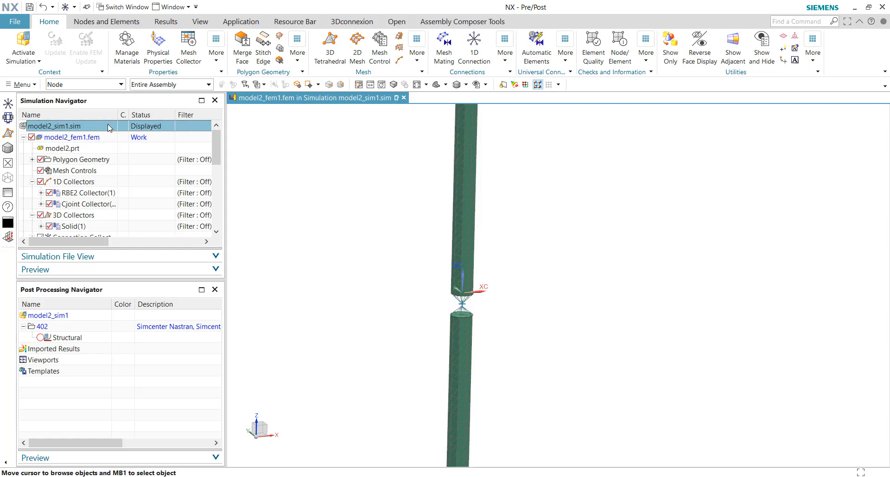
{"action": "double_click", "coordinate": [104, 126]}
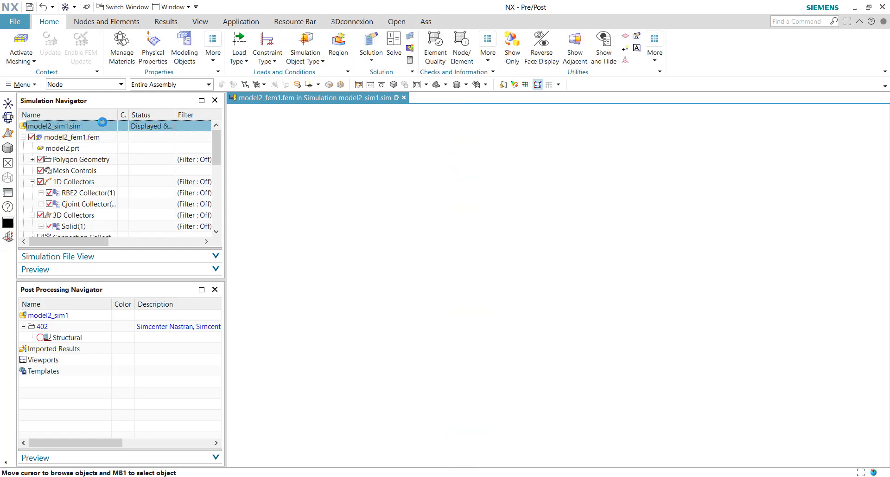
- Apply a Fixed constraint to the bottom end face of the lower cylinder
{"action": "scroll", "coordinate": [398, 232], "scroll_direction": "down", "scroll_amount": 2}
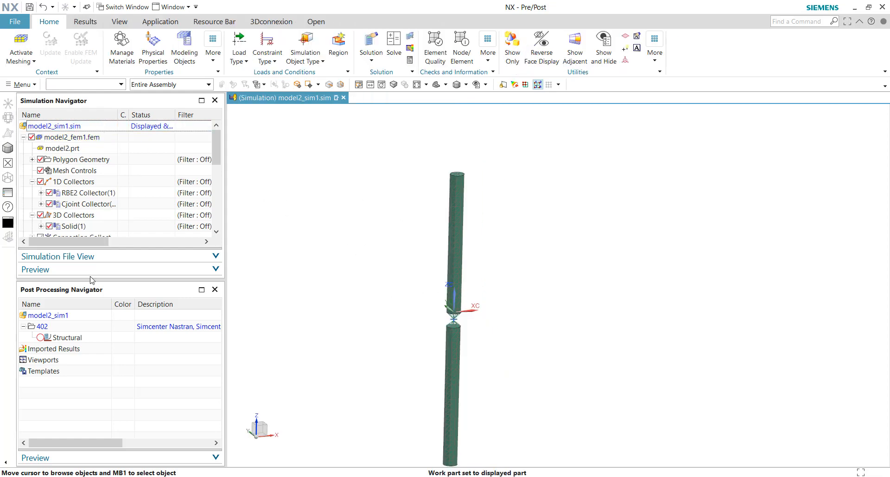
{"action": "scroll", "coordinate": [97, 225], "scroll_direction": "down", "scroll_amount": 5}
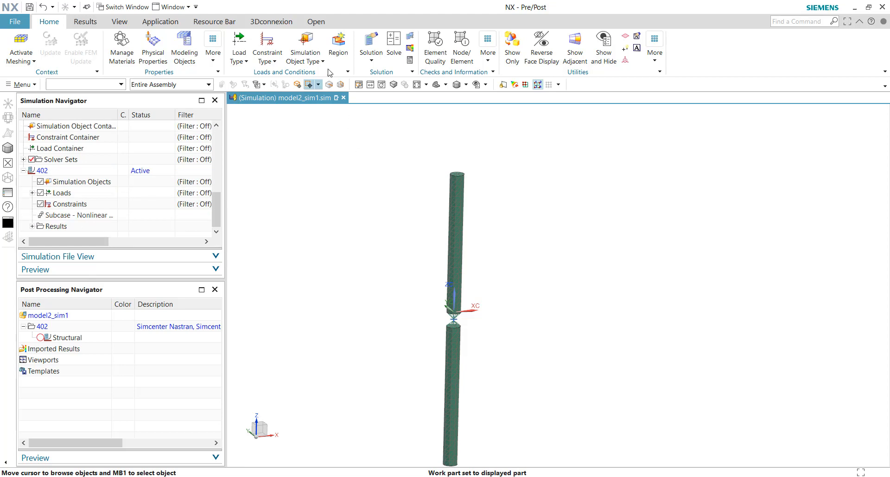
{"action": "left_click", "coordinate": [267, 52]}
{"action": "left_click", "coordinate": [298, 96]}
{"action": "scroll", "coordinate": [437, 238], "scroll_direction": "down", "scroll_amount": 3}
{"action": "scroll", "coordinate": [454, 370], "scroll_direction": "up", "scroll_amount": 2}
{"action": "scroll", "coordinate": [454, 371], "scroll_direction": "up", "scroll_amount": 3}
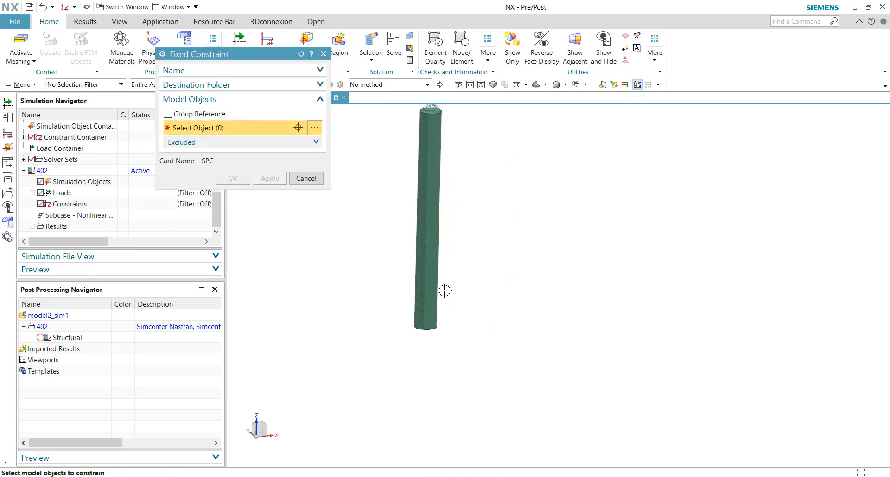
{"action": "middle_click_drag", "start_coordinate": [439, 260], "coordinate": [436, 206]}
{"action": "scroll", "coordinate": [438, 300], "scroll_direction": "up", "scroll_amount": 4}
{"action": "left_click", "coordinate": [424, 240]}
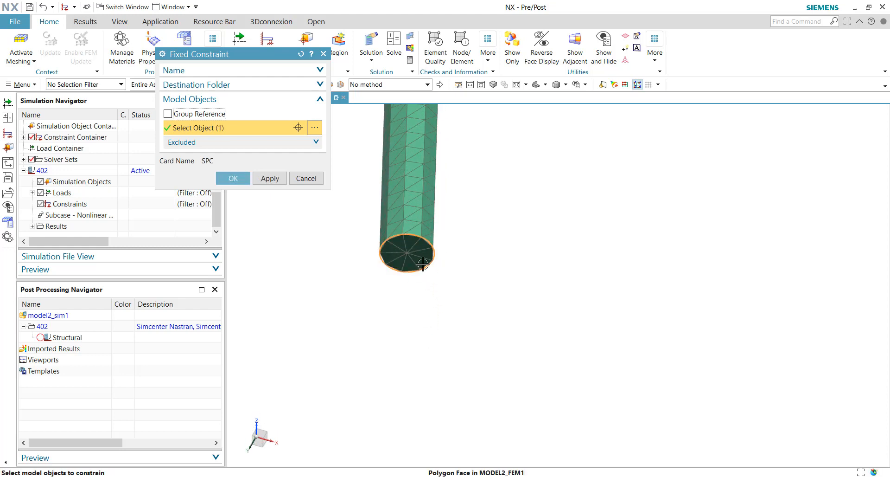
{"action": "left_click", "coordinate": [233, 178]}
- Add a Rotation kinematic driver of 360° to the joint mesh between the two cylinders
{"action": "scroll", "coordinate": [481, 187], "scroll_direction": "down", "scroll_amount": 3}
{"action": "scroll", "coordinate": [481, 186], "scroll_direction": "up", "scroll_amount": 6}
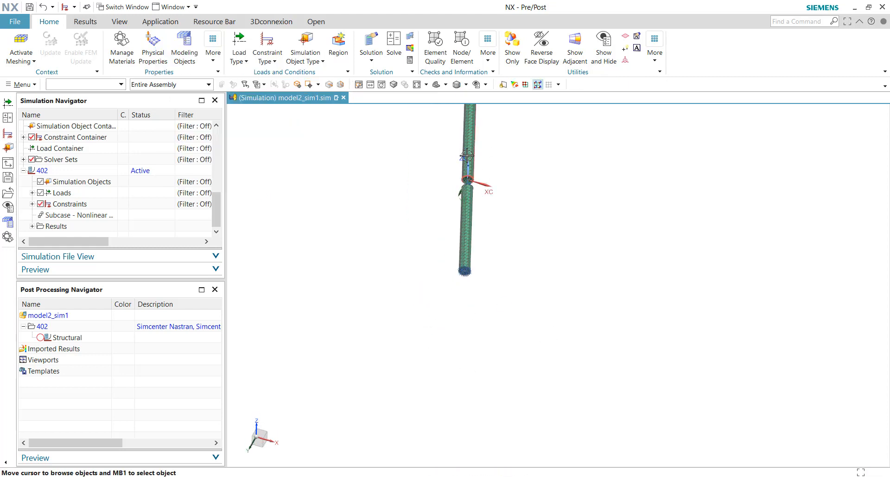
{"action": "middle_click_drag", "start_coordinate": [464, 254], "coordinate": [460, 256]}
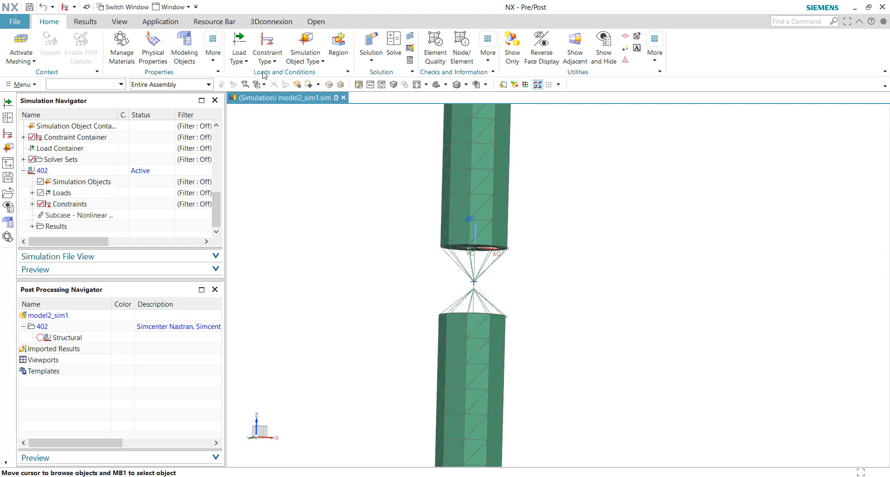
{"action": "left_click", "coordinate": [240, 57]}
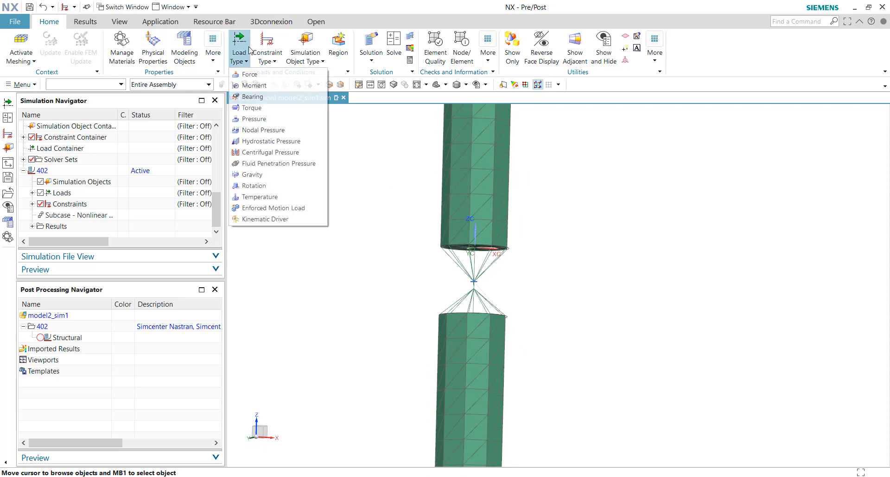
{"action": "left_click", "coordinate": [278, 219]}
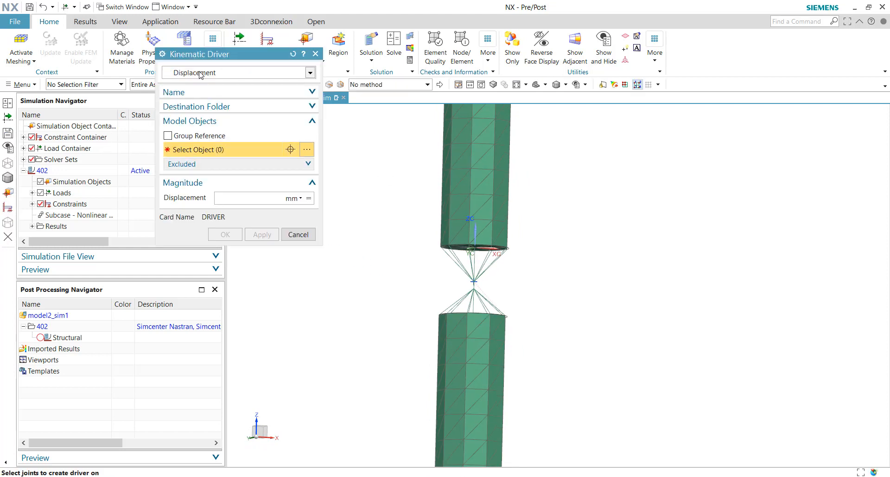
{"action": "left_click", "coordinate": [203, 73]}
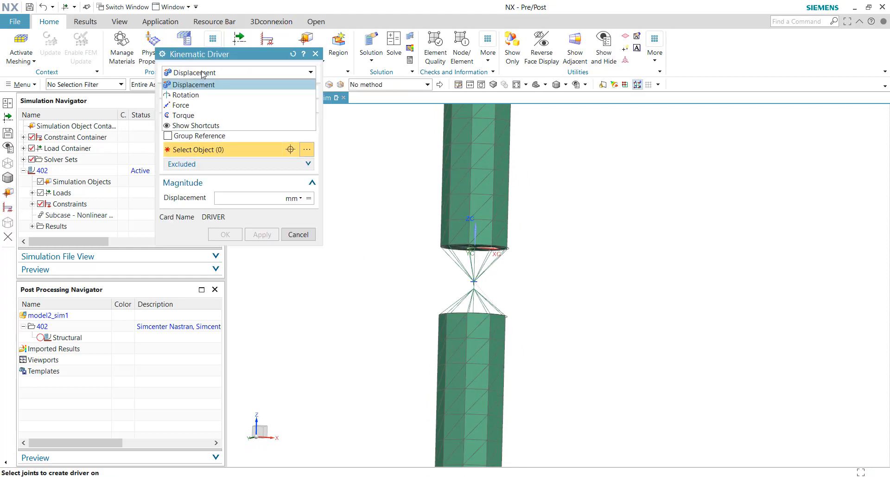
{"action": "left_click", "coordinate": [201, 96]}
{"action": "scroll", "coordinate": [482, 281], "scroll_direction": "down", "scroll_amount": 5}
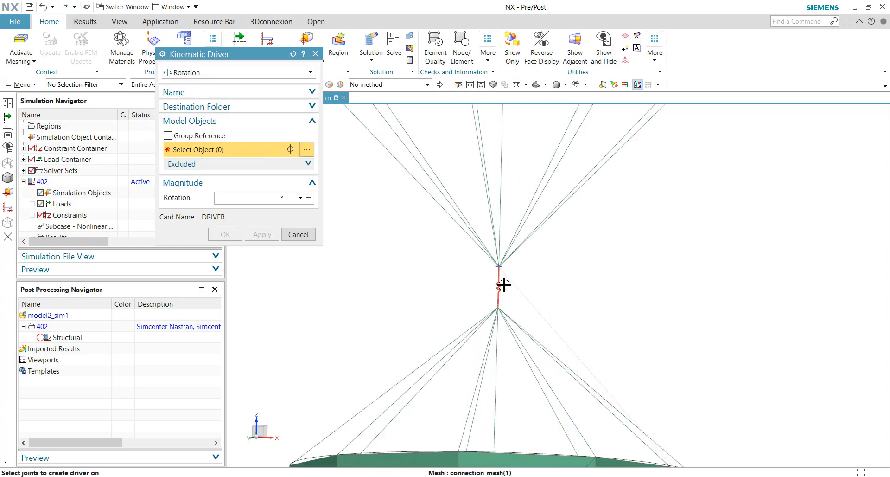
{"action": "left_click", "coordinate": [498, 290]}
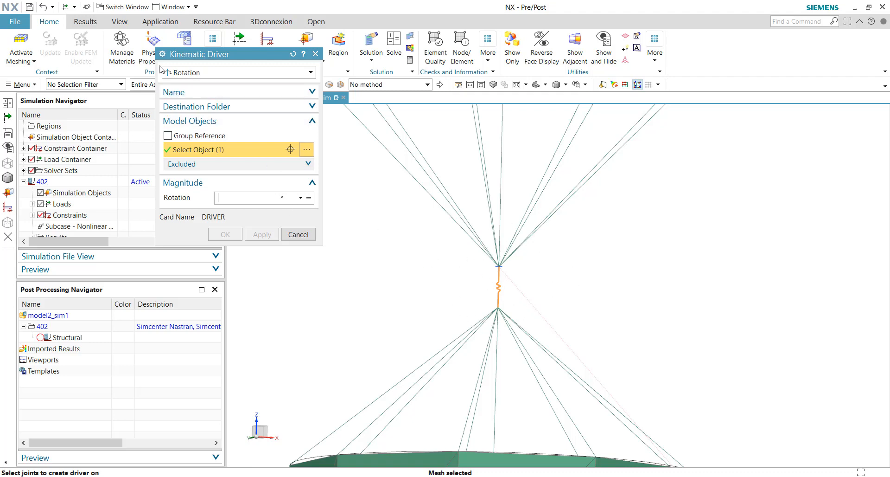
{"action": "left_click", "coordinate": [249, 197]}
{"action": "type", "text": "360"}
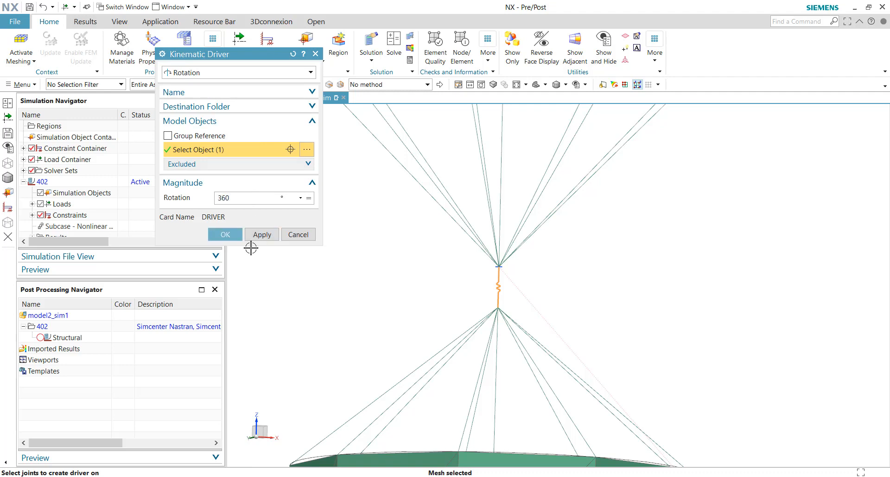
{"action": "left_click", "coordinate": [225, 235]}
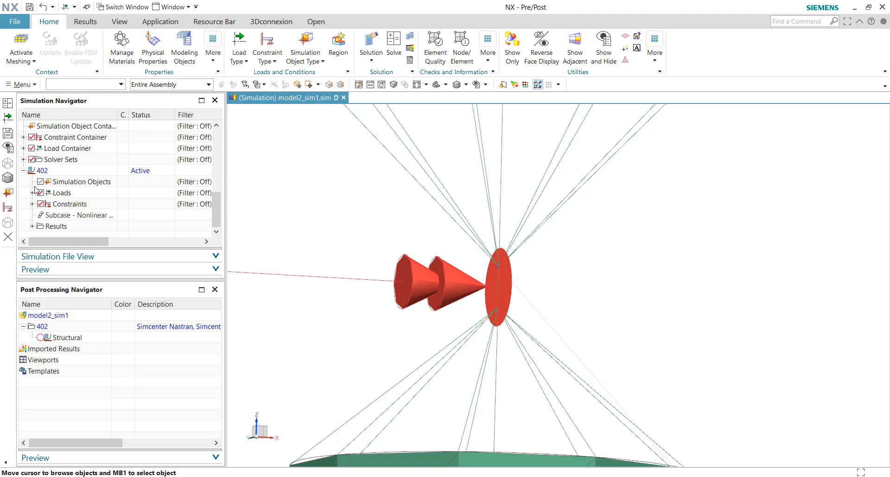
- Review the kinematic driver and fixed constraint listed under solution 402 and check them on the model
{"action": "left_click", "coordinate": [31, 192]}
{"action": "left_click", "coordinate": [74, 215]}
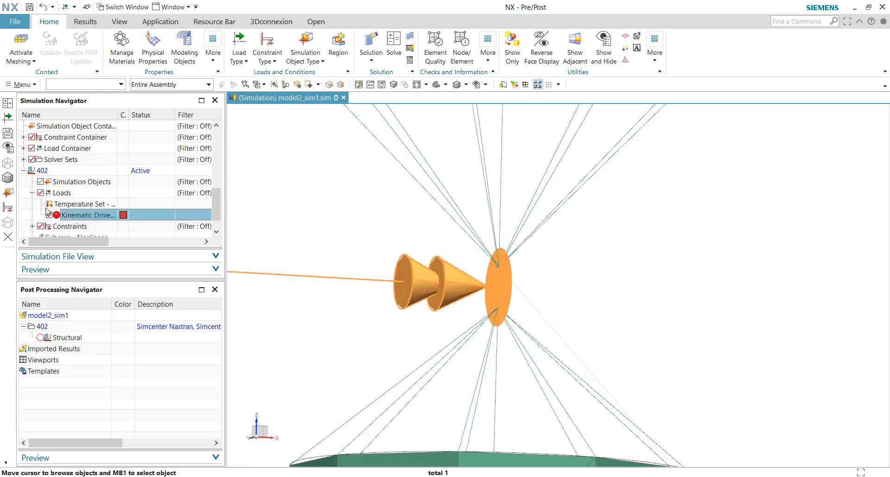
{"action": "scroll", "coordinate": [31, 199], "scroll_direction": "down", "scroll_amount": 1}
{"action": "left_click", "coordinate": [32, 204]}
{"action": "left_click", "coordinate": [69, 226]}
{"action": "scroll", "coordinate": [444, 272], "scroll_direction": "down", "scroll_amount": 5}
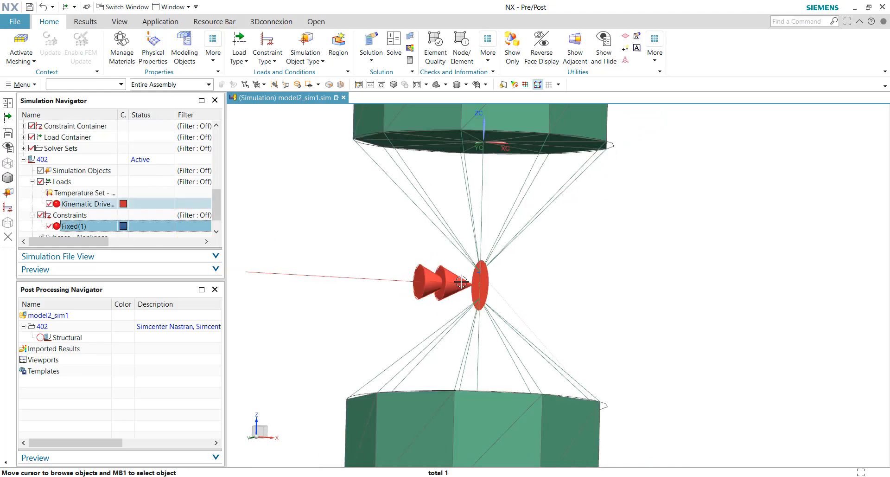
{"action": "middle_click_drag", "start_coordinate": [433, 266], "coordinate": [387, 272]}
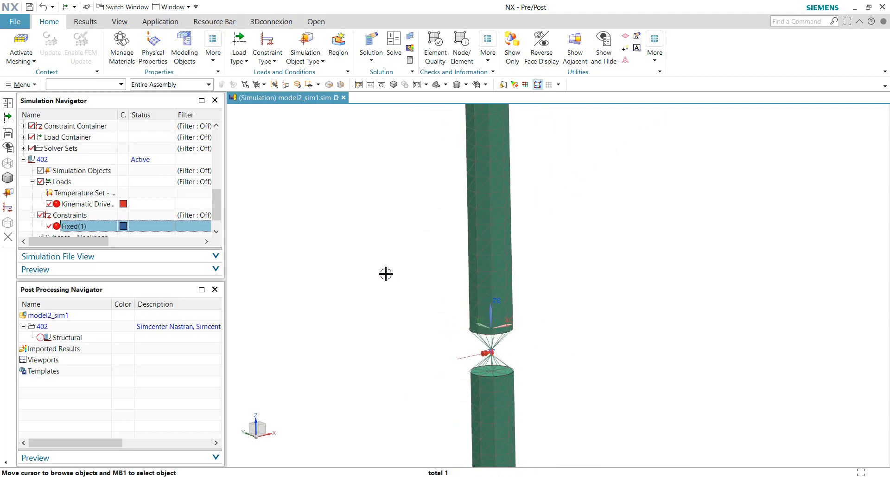
{"action": "left_click", "coordinate": [56, 160]}
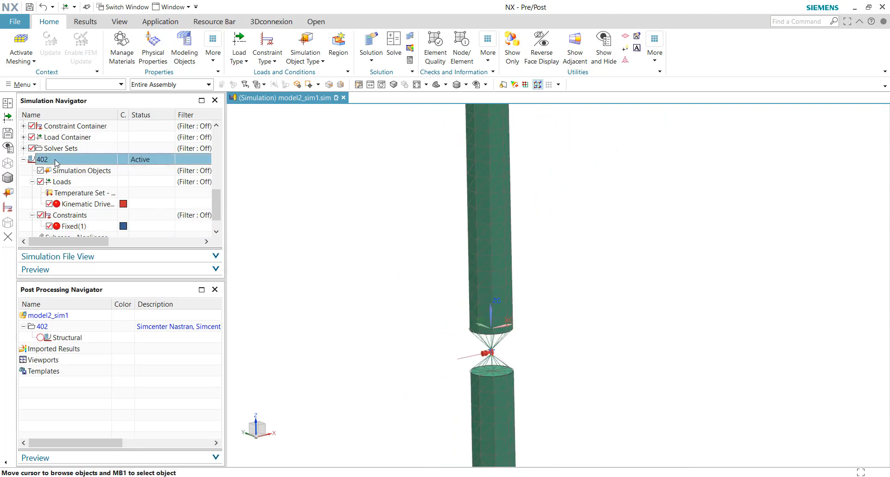
{"action": "right_click", "coordinate": [56, 161]}
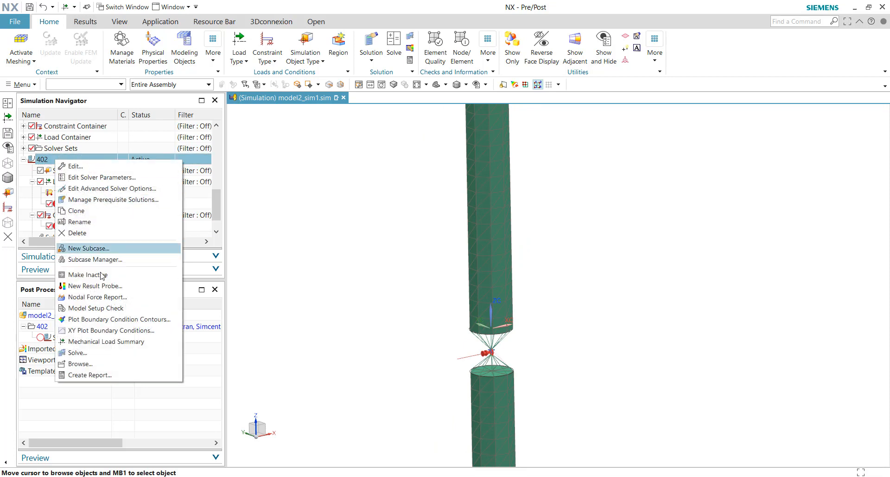
{"action": "left_click", "coordinate": [76, 352]}
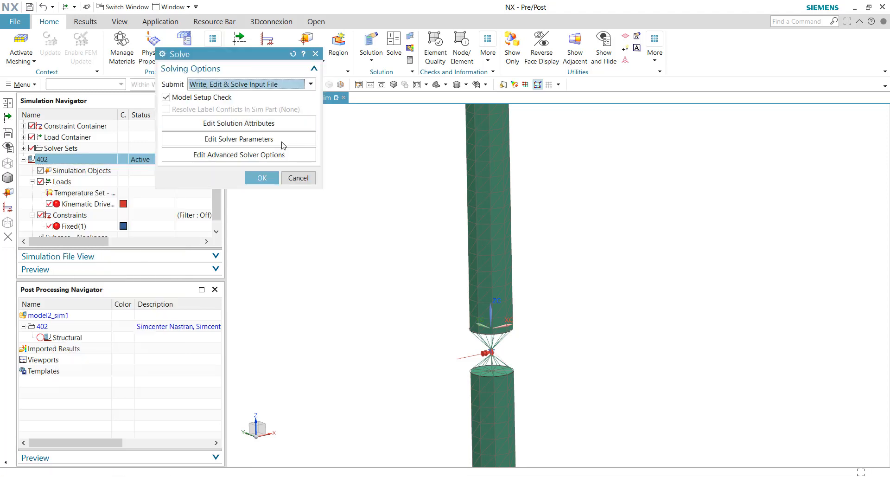
{"action": "left_click", "coordinate": [298, 177]}
- Save the simulation, storing model2.prt in the D:\NX_Files\CJoint folder
{"action": "left_click", "coordinate": [31, 6]}
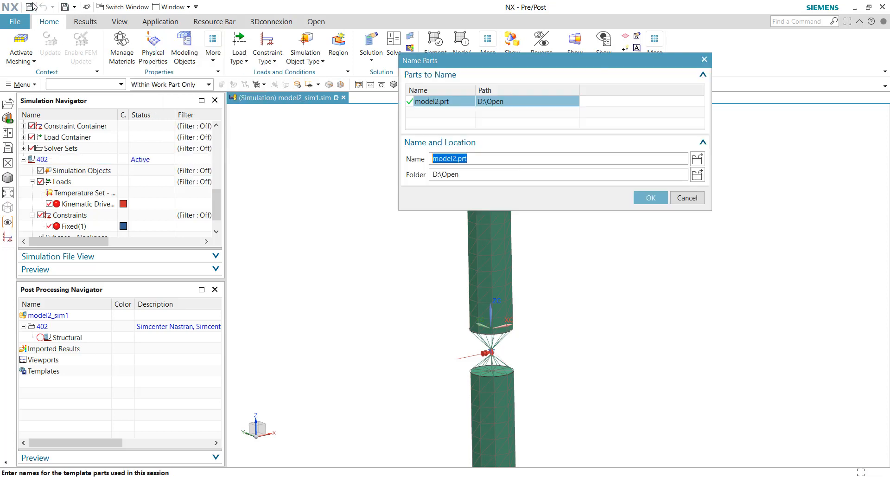
{"action": "left_click", "coordinate": [696, 177]}
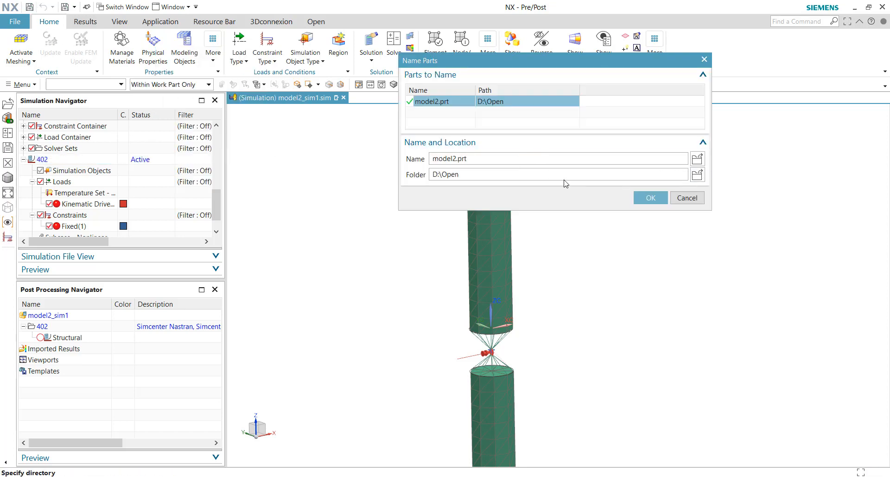
{"action": "left_click", "coordinate": [454, 264]}
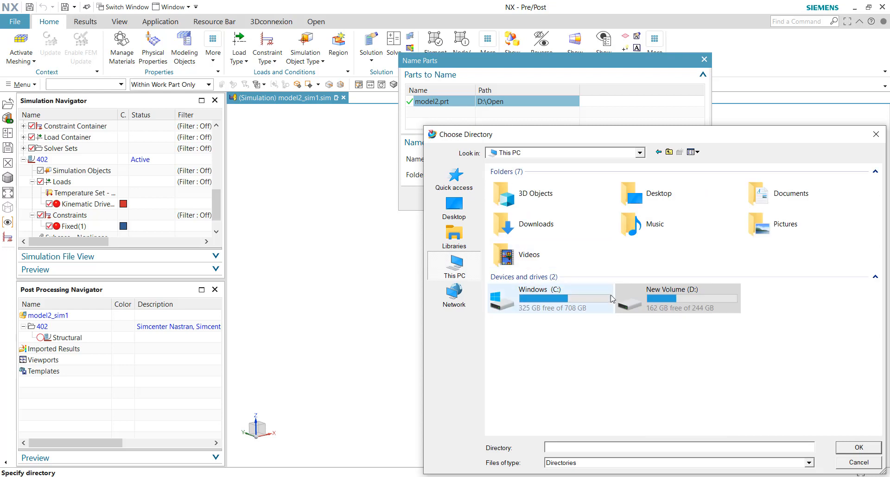
{"action": "double_click", "coordinate": [696, 302]}
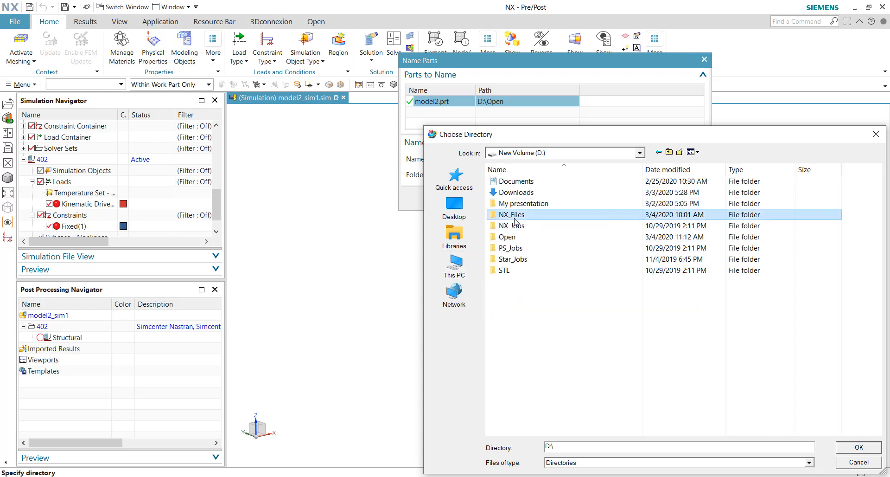
{"action": "double_click", "coordinate": [511, 214]}
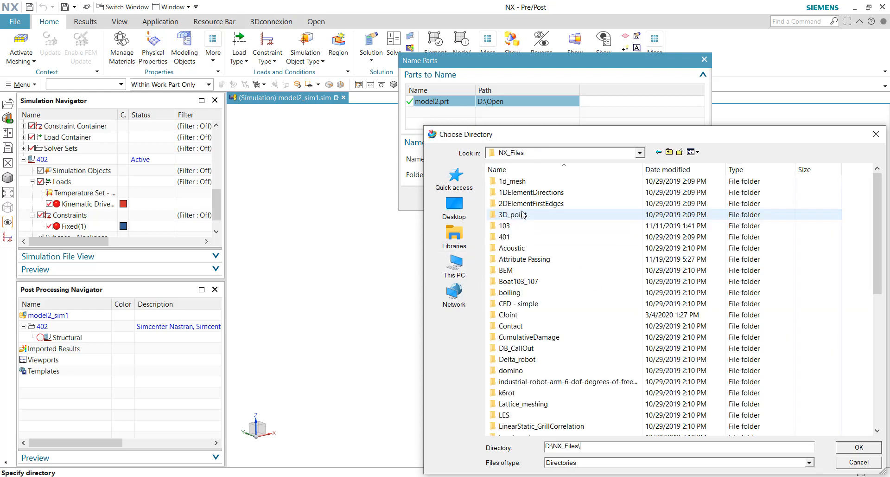
{"action": "double_click", "coordinate": [521, 314]}
{"action": "key", "text": "Return"}
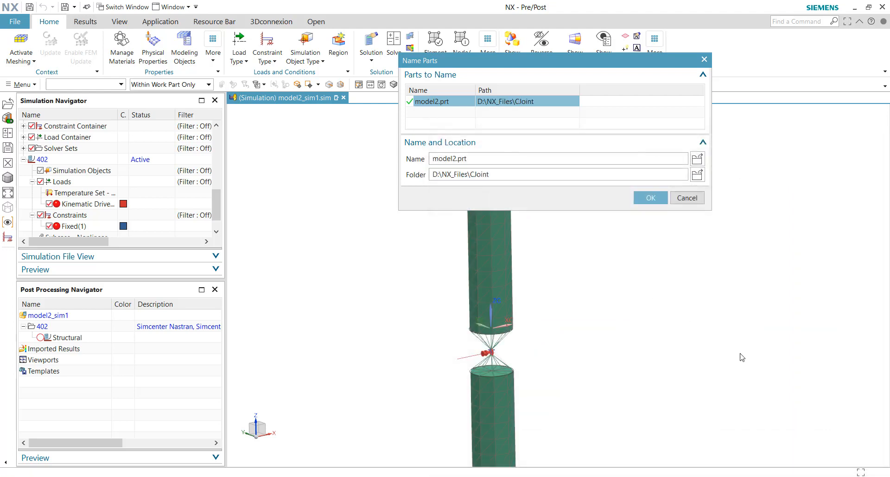
{"action": "left_click", "coordinate": [650, 198]}
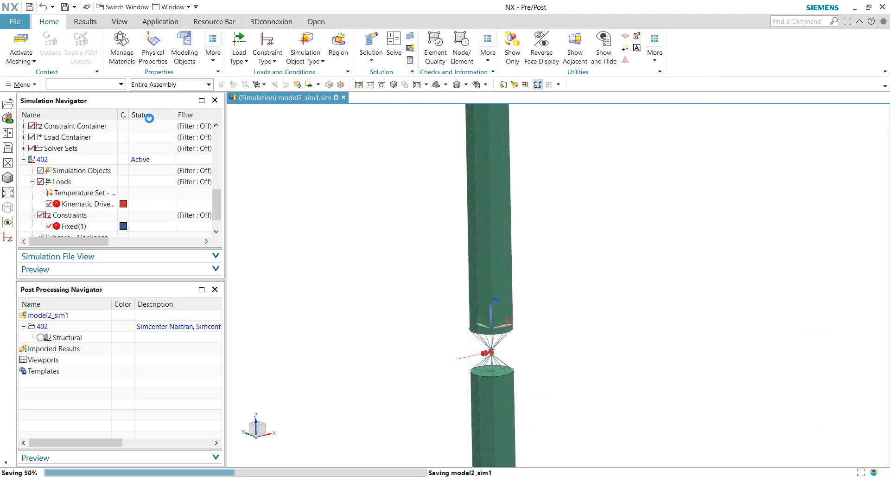
- Write the solver input file for solution 402 without solving it, and dismiss the information report
{"action": "right_click", "coordinate": [83, 160]}
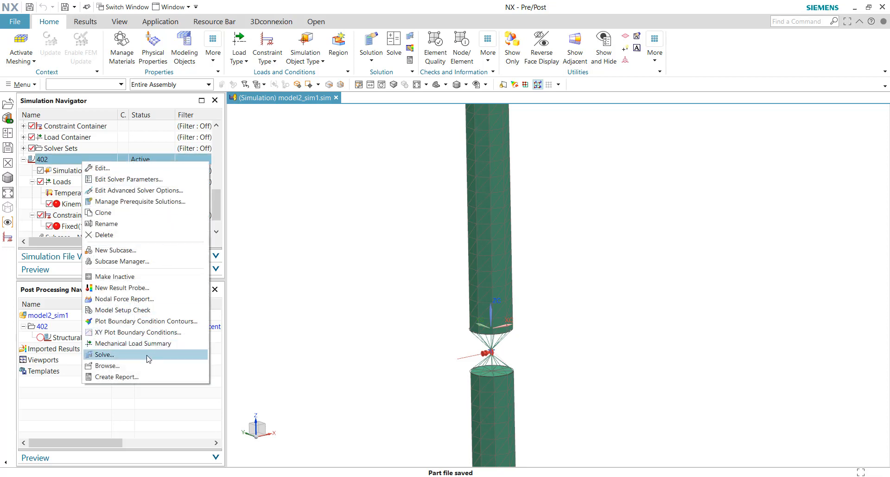
{"action": "left_click", "coordinate": [146, 355]}
{"action": "left_click", "coordinate": [227, 85]}
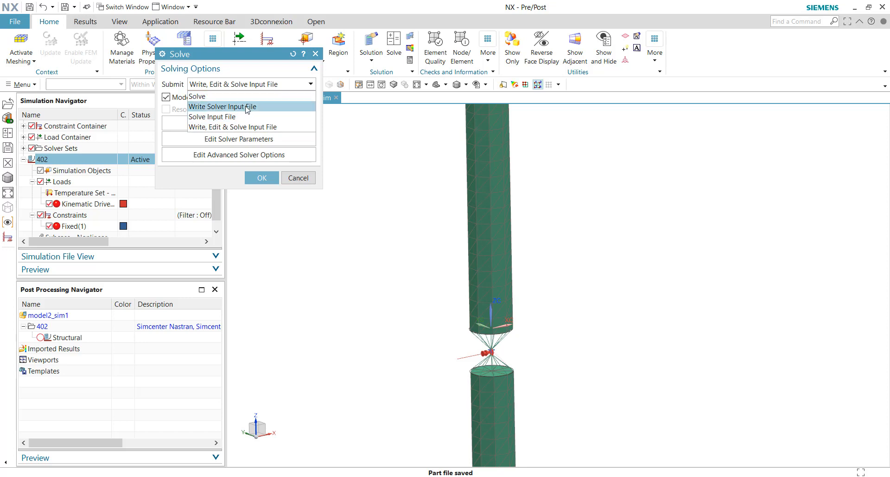
{"action": "left_click", "coordinate": [248, 107]}
{"action": "left_click", "coordinate": [260, 193]}
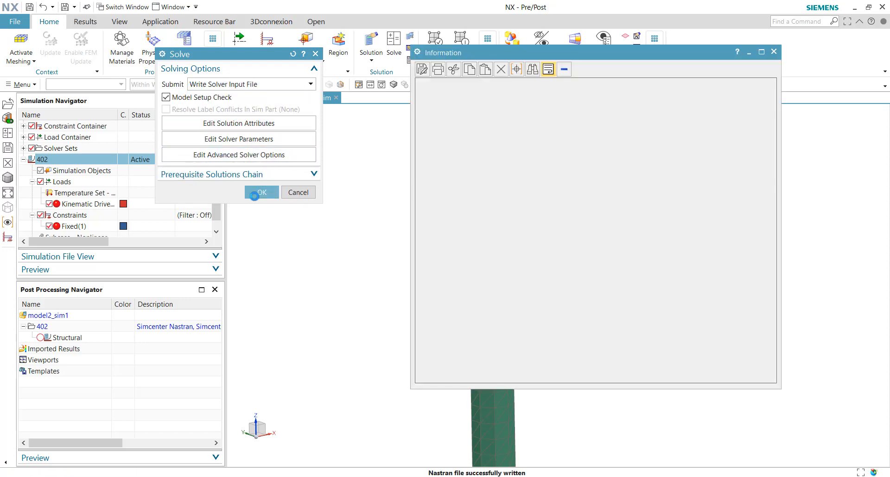
{"action": "left_click", "coordinate": [774, 56]}
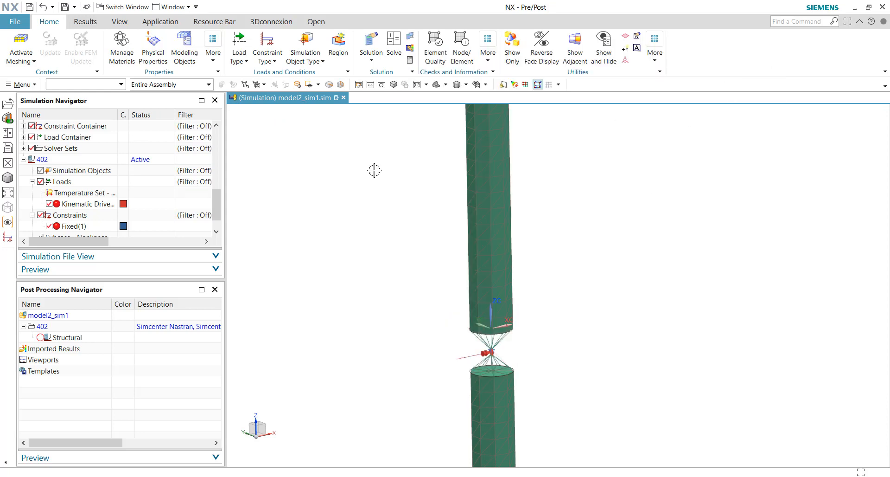
- Browse to solution 402's file folder and open model2_sim1-402.dat in a maximized Notepad window
{"action": "left_click", "coordinate": [81, 163]}
{"action": "right_click", "coordinate": [81, 163]}
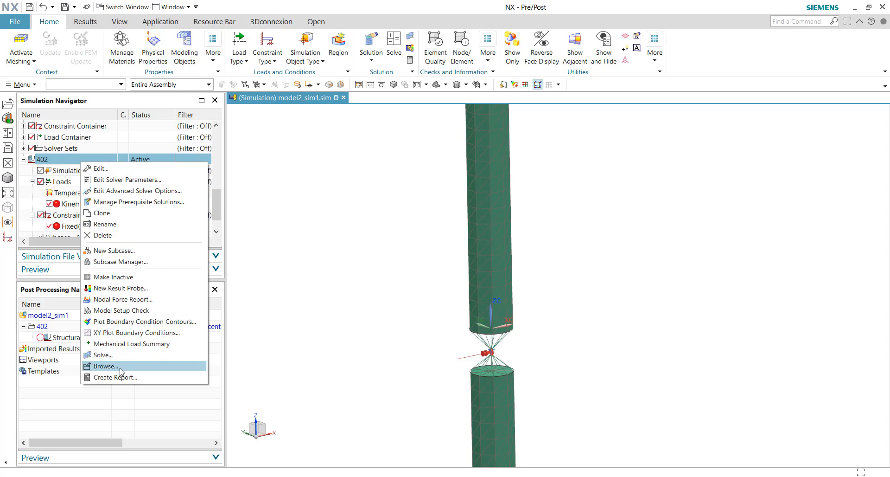
{"action": "left_click", "coordinate": [105, 366]}
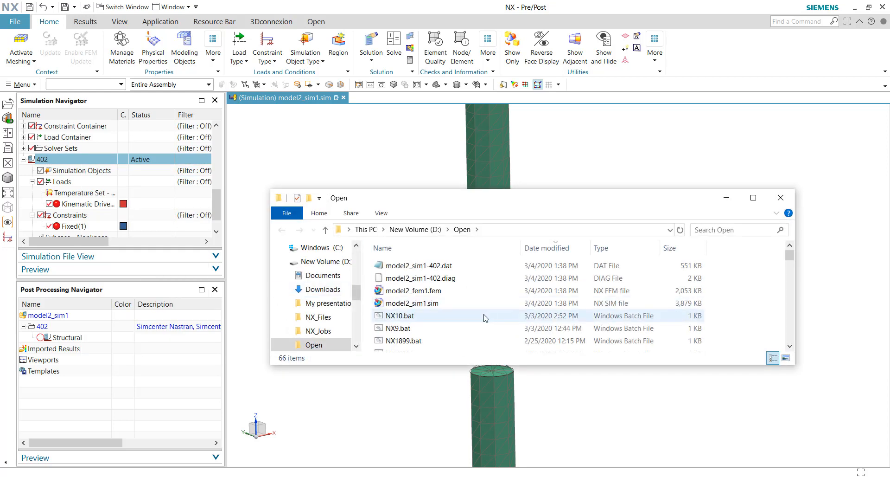
{"action": "left_click", "coordinate": [451, 267]}
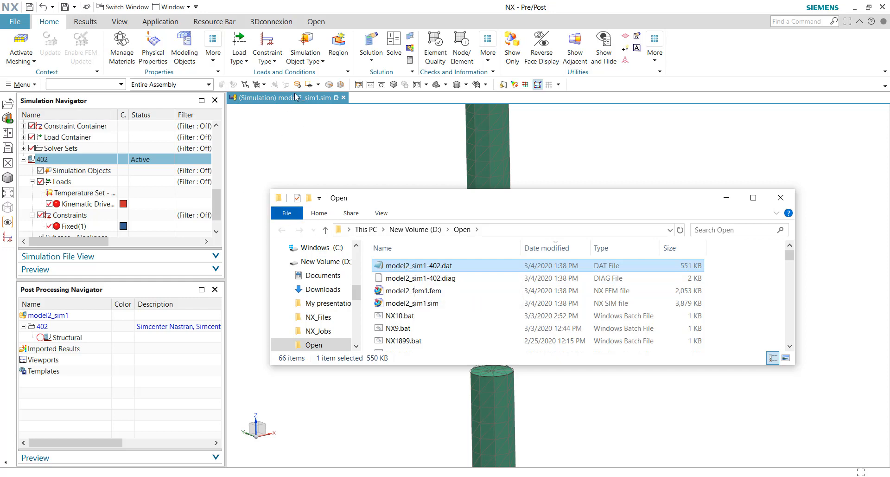
{"action": "double_click", "coordinate": [452, 269]}
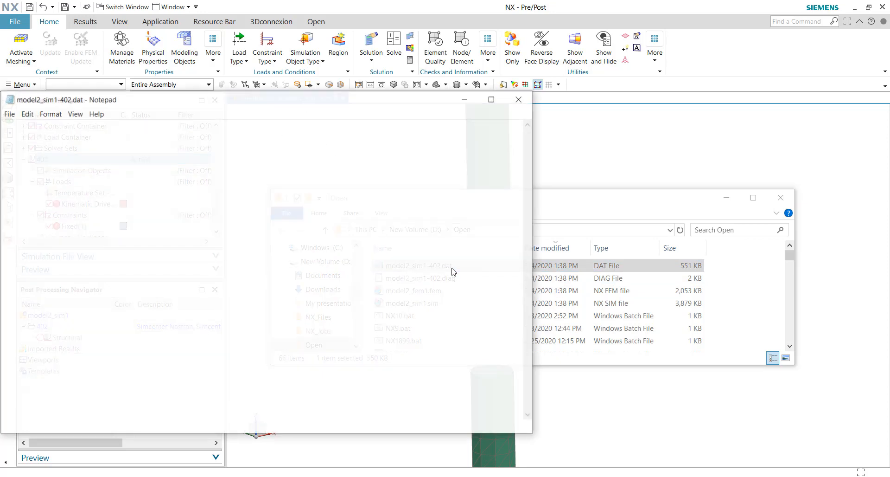
{"action": "left_click", "coordinate": [492, 99]}
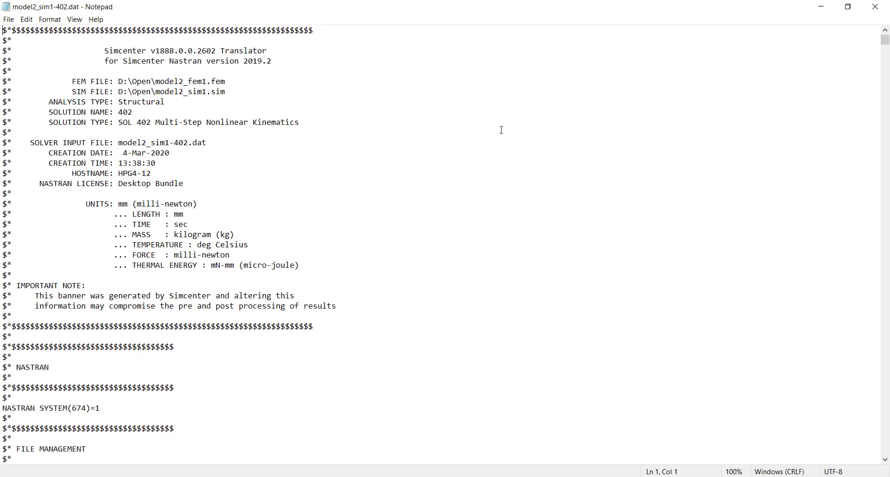
- Find the PJOINT property card in the solver input file and copy its SLIDER line
{"action": "key", "text": "ctrl+f"}
{"action": "type", "text": "pjoint"}
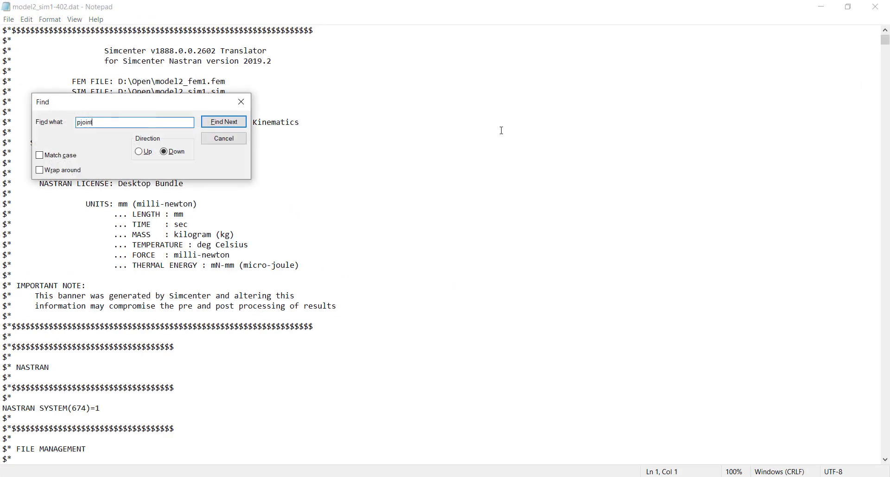
{"action": "key", "text": "Return"}
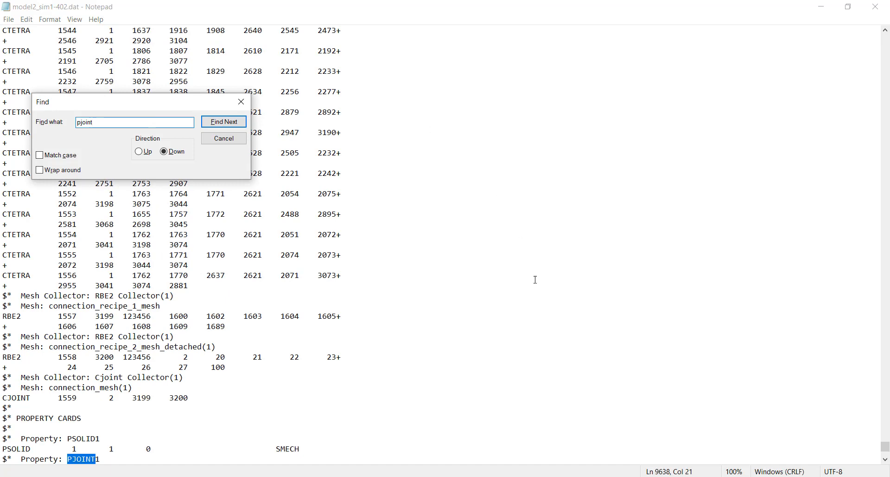
{"action": "scroll", "coordinate": [531, 338], "scroll_direction": "down", "scroll_amount": 4}
{"action": "left_click_drag", "start_coordinate": [147, 347], "coordinate": [2, 337]}
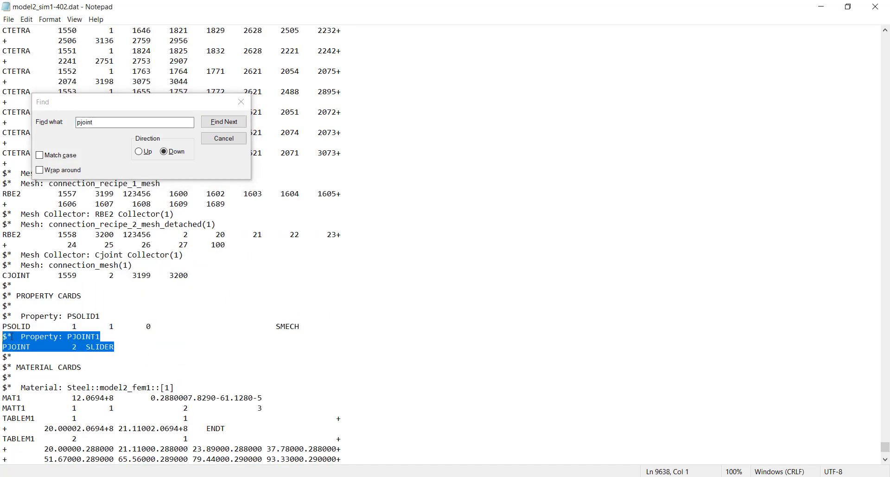
{"action": "left_click_drag", "start_coordinate": [130, 347], "coordinate": [2, 346]}
{"action": "key", "text": "ctrl+c"}
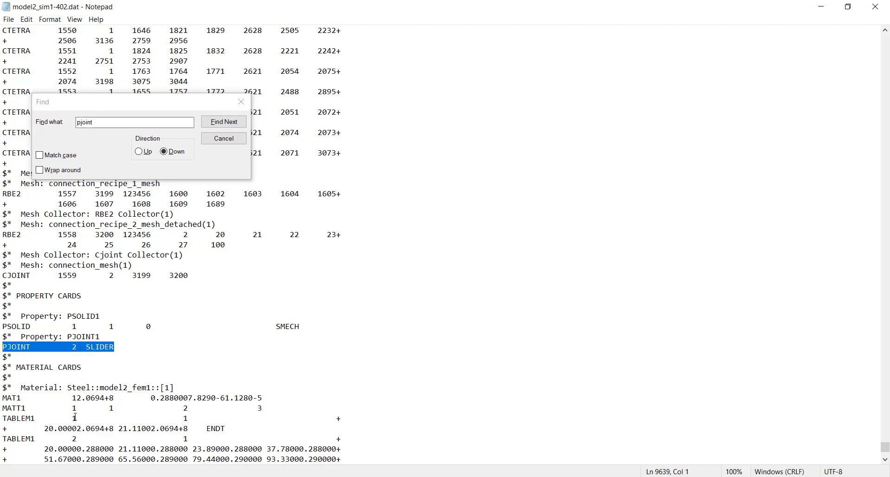
- Paste the copied PJOINT line into a new Notepad document and move its window clear of the original card
{"action": "key", "text": "super"}
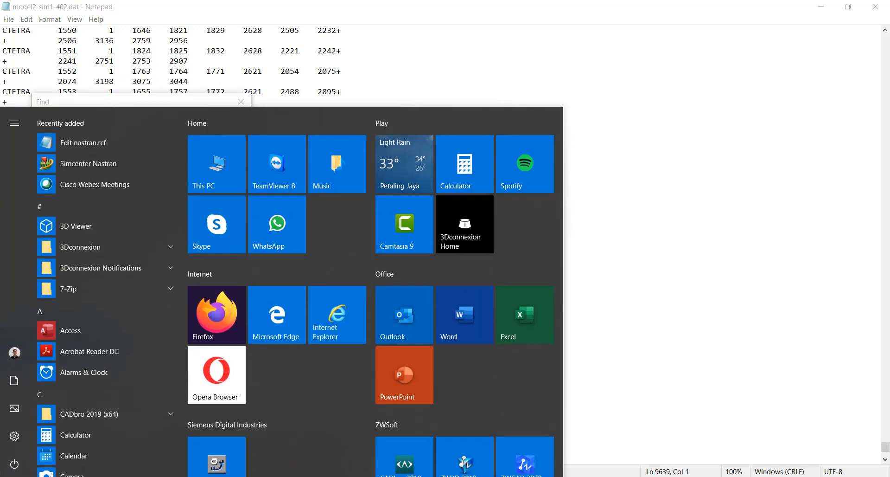
{"action": "type", "text": "notepad"}
{"action": "key", "text": "Return"}
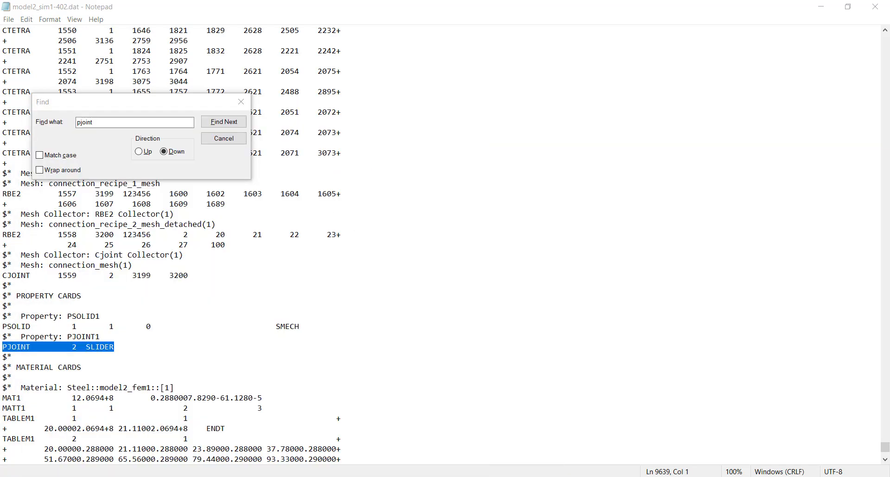
{"action": "key", "text": "ctrl+v"}
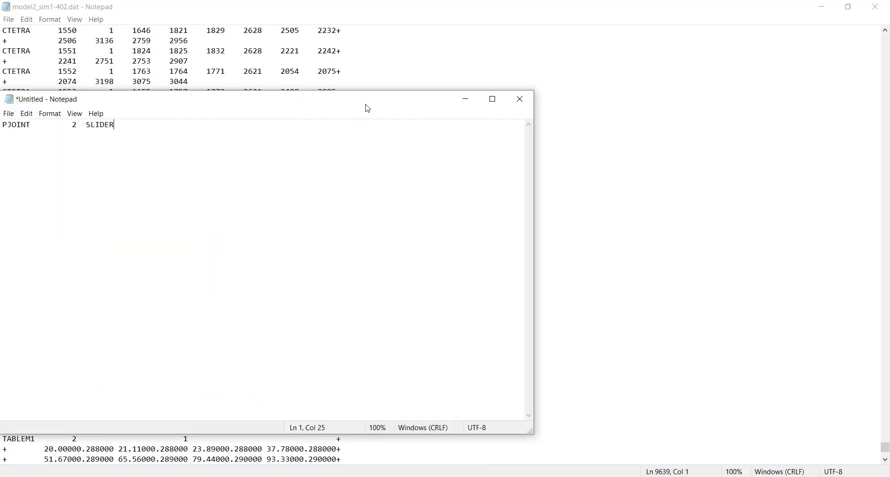
{"action": "left_click_drag", "start_coordinate": [366, 107], "coordinate": [596, 338]}
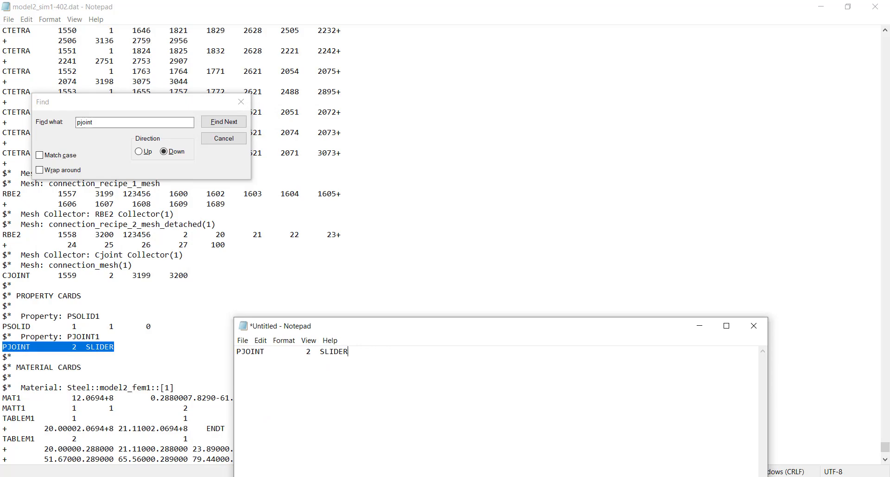
- Change the joint type in the pasted PJOINT line to SCREW, using the reference guide's card format
{"action": "left_click", "coordinate": [310, 440]}
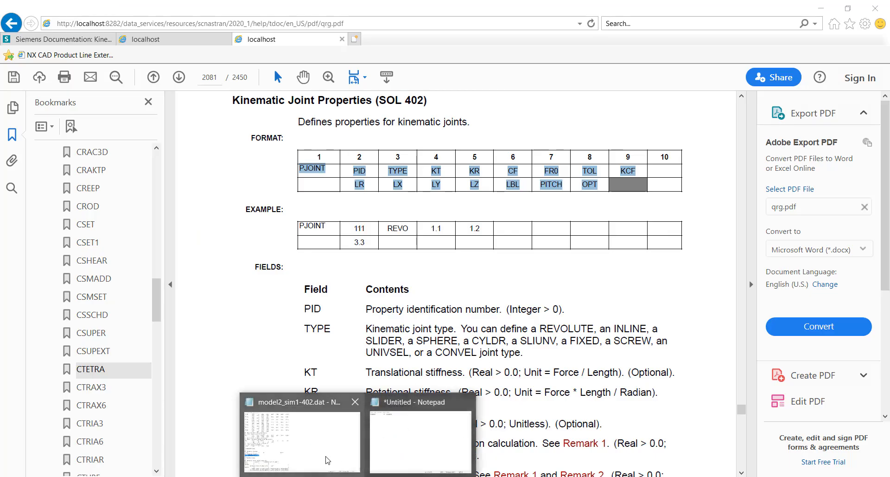
{"action": "left_click", "coordinate": [422, 440]}
{"action": "left_click_drag", "start_coordinate": [457, 324], "coordinate": [468, 276]}
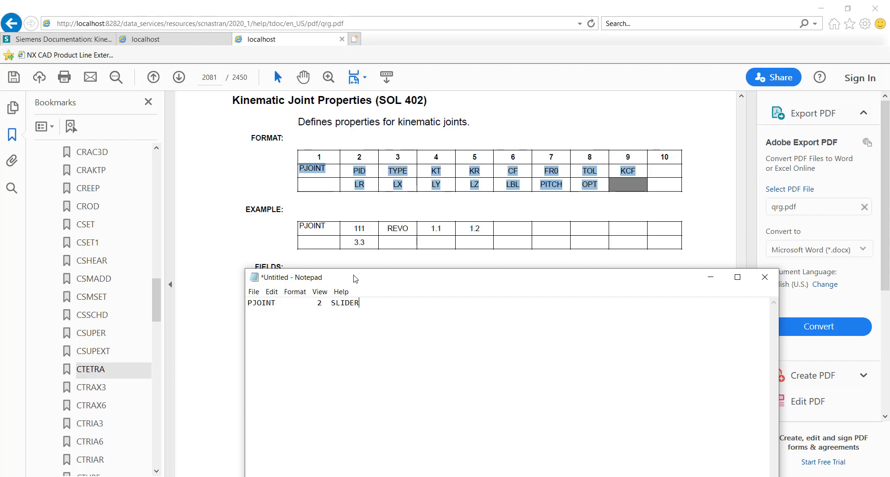
{"action": "key", "text": "BackSpace"}
{"action": "key", "text": "BackSpace"}
{"action": "key", "text": "BackSpace"}
{"action": "key", "text": "BackSpace"}
{"action": "key", "text": "BackSpace"}
{"action": "key", "text": "BackSpace"}
{"action": "type", "text": "SCREW"}
{"action": "left_click_drag", "start_coordinate": [503, 277], "coordinate": [517, 365]}
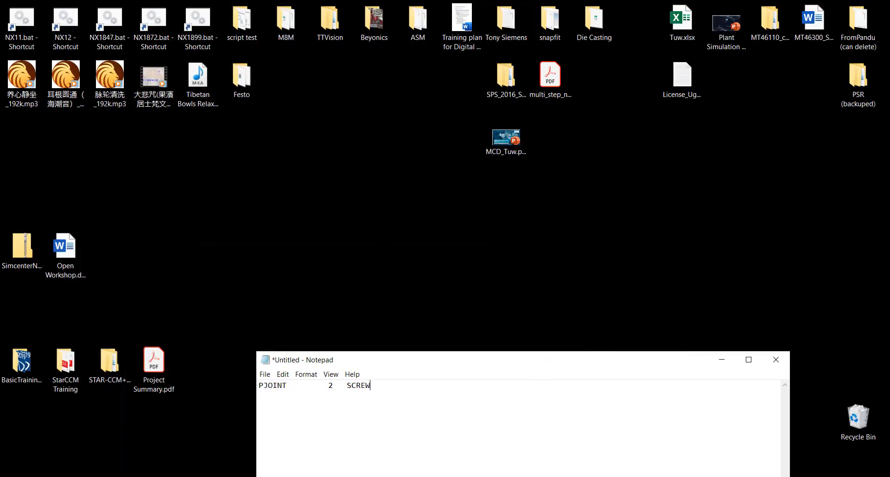
- Bring the reference guide's Kinematic Joint Properties (SOL 402) page back up alongside the untitled Notepad document
{"action": "mouse_move", "coordinate": [215, 471]}
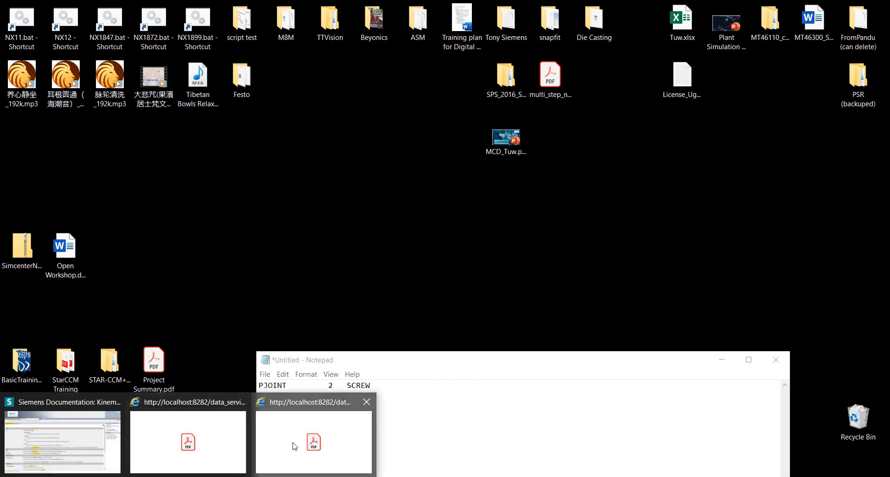
{"action": "left_click", "coordinate": [241, 424]}
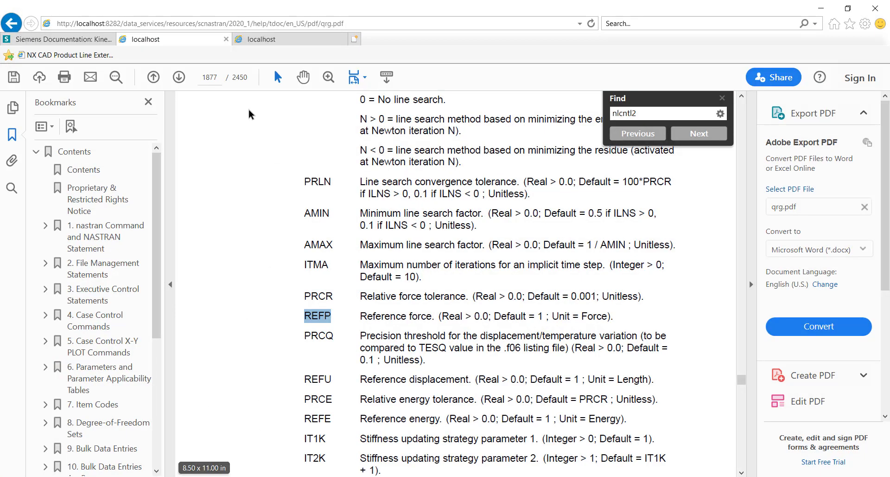
{"action": "left_click", "coordinate": [77, 41]}
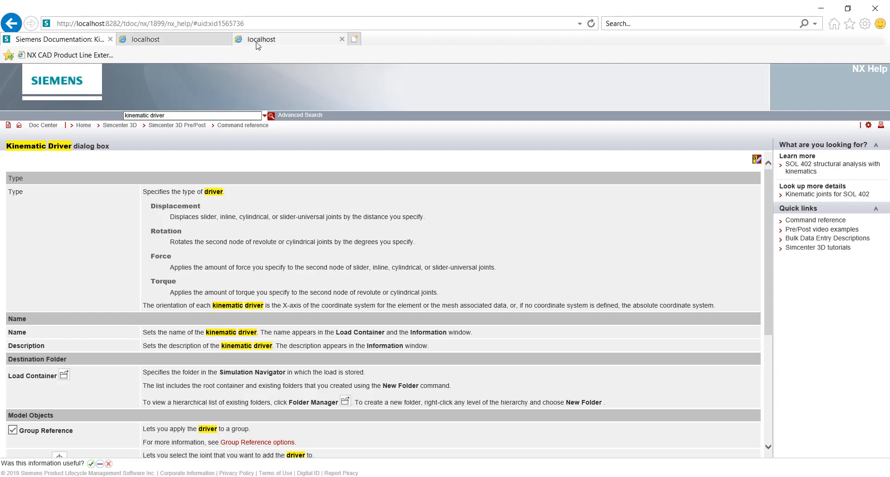
{"action": "left_click", "coordinate": [262, 39]}
{"action": "mouse_move", "coordinate": [392, 470]}
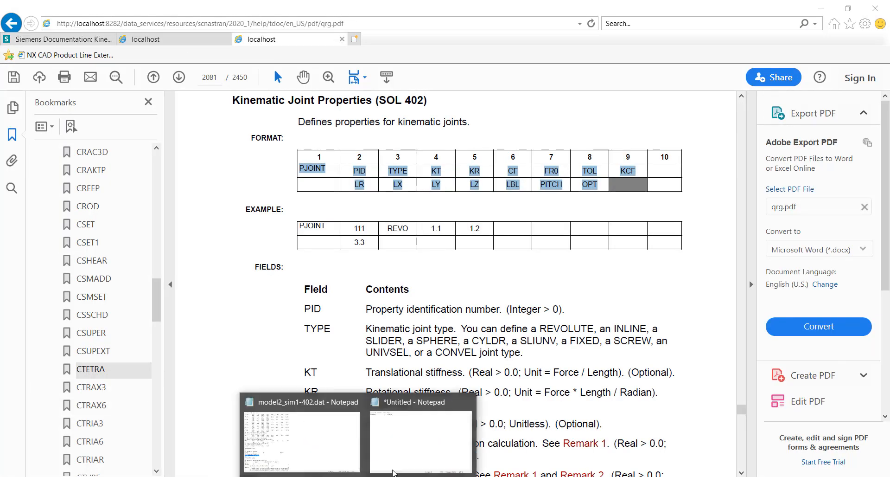
{"action": "left_click", "coordinate": [422, 452]}
- Extend the PJOINT SCREW card with a + continuation line and enter 10.0 in its PITCH field
{"action": "scroll", "coordinate": [598, 274], "scroll_direction": "down", "scroll_amount": 1}
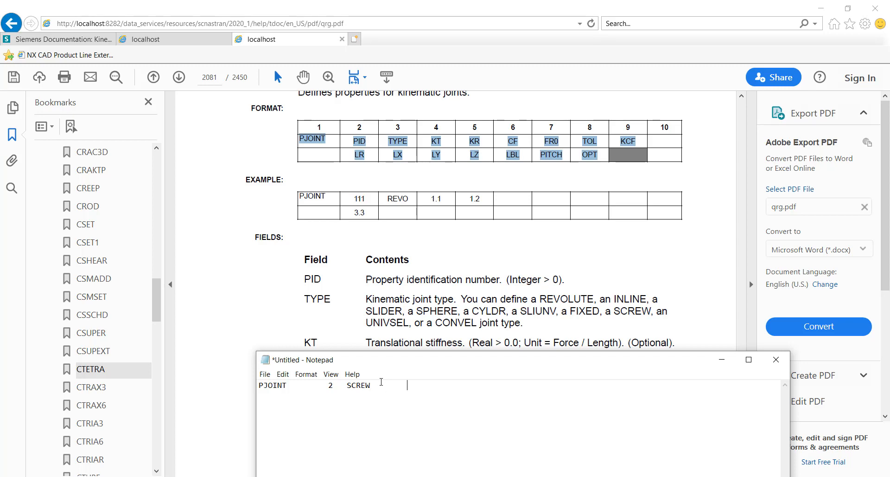
{"action": "key", "text": "shift+Left"}
{"action": "key", "text": "shift+Left"}
{"action": "key", "text": "shift+Left"}
{"action": "key", "text": "shift+Left"}
{"action": "key", "text": "shift+Left"}
{"action": "key", "text": "shift+Left"}
{"action": "key", "text": "shift+Left"}
{"action": "key", "text": "shift+Left"}
{"action": "key", "text": "Right"}
{"action": "left_click_drag", "start_coordinate": [510, 395], "coordinate": [512, 396]}
{"action": "left_click_drag", "start_coordinate": [562, 364], "coordinate": [555, 302]}
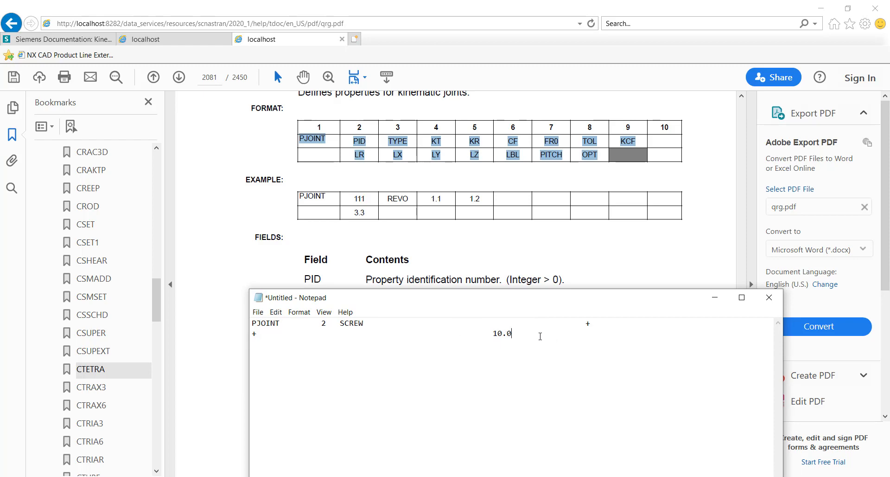
- Select both lines of the finished PJOINT SCREW card and switch back to the simulation in NX
{"action": "left_click_drag", "start_coordinate": [541, 335], "coordinate": [256, 320]}
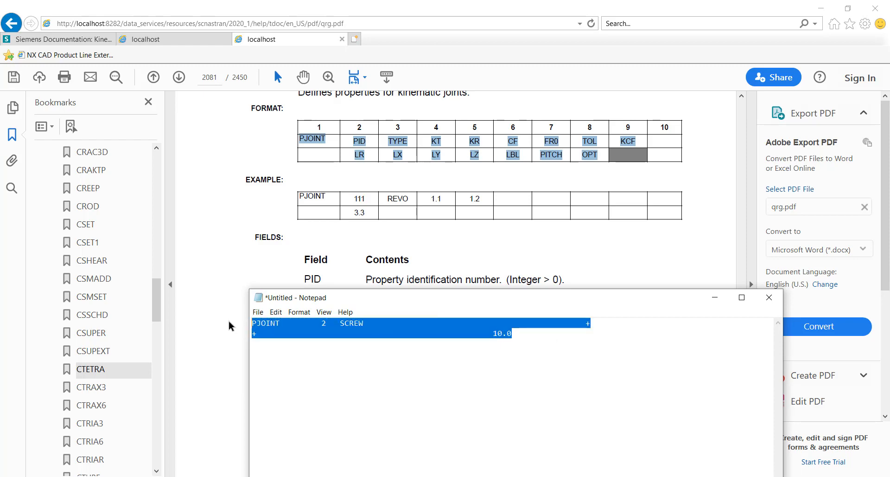
{"action": "left_click", "coordinate": [245, 476]}
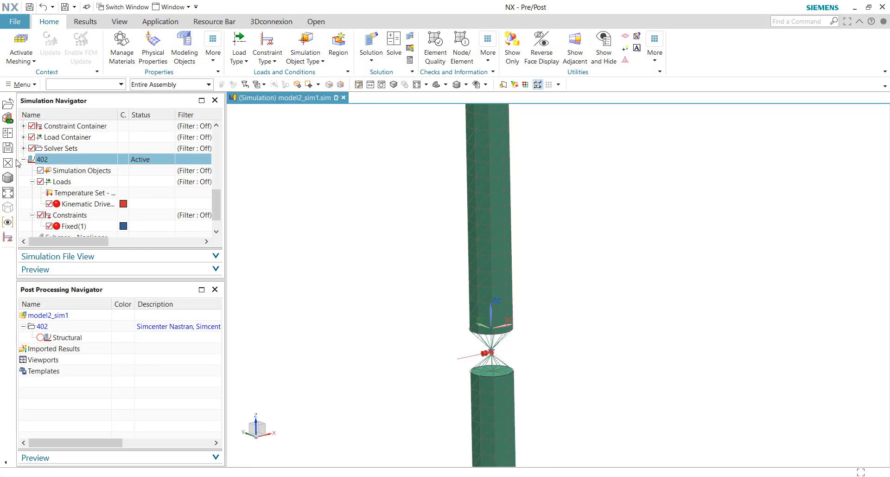
- Edit solution 402 and create a new User Defined Text object for its Bulk Data section
{"action": "left_click", "coordinate": [214, 289]}
{"action": "right_click", "coordinate": [67, 161]}
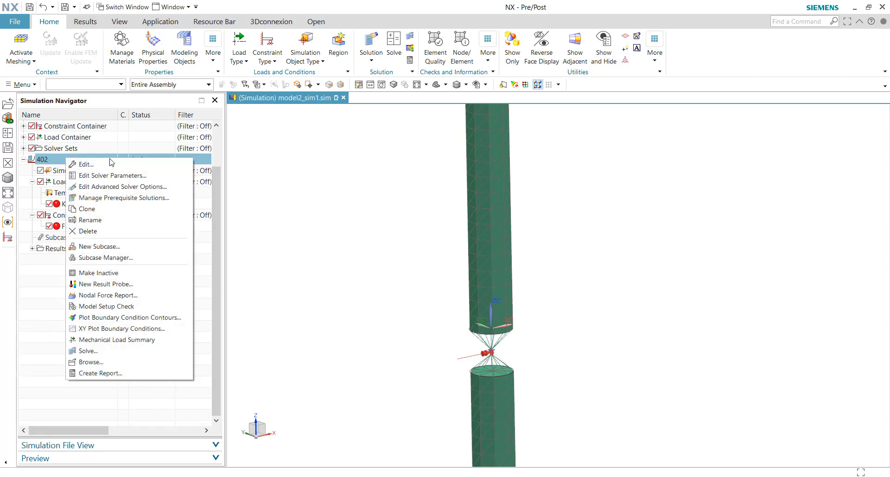
{"action": "left_click", "coordinate": [121, 163]}
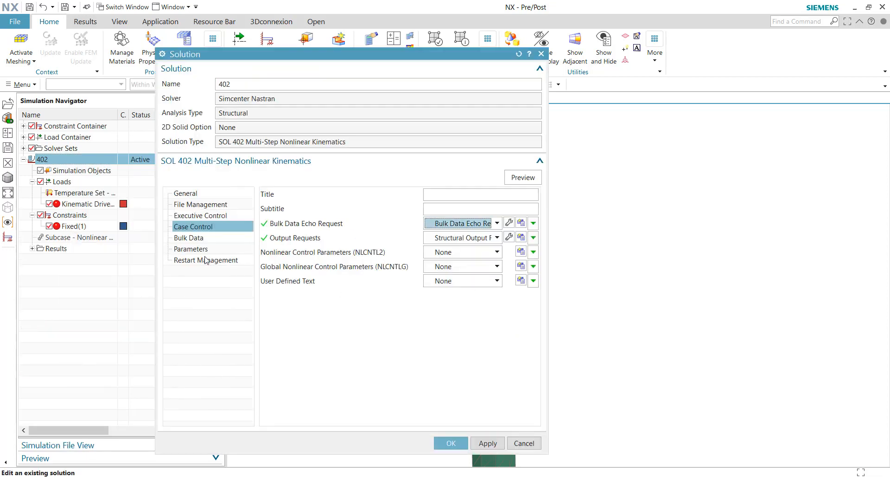
{"action": "left_click", "coordinate": [194, 238]}
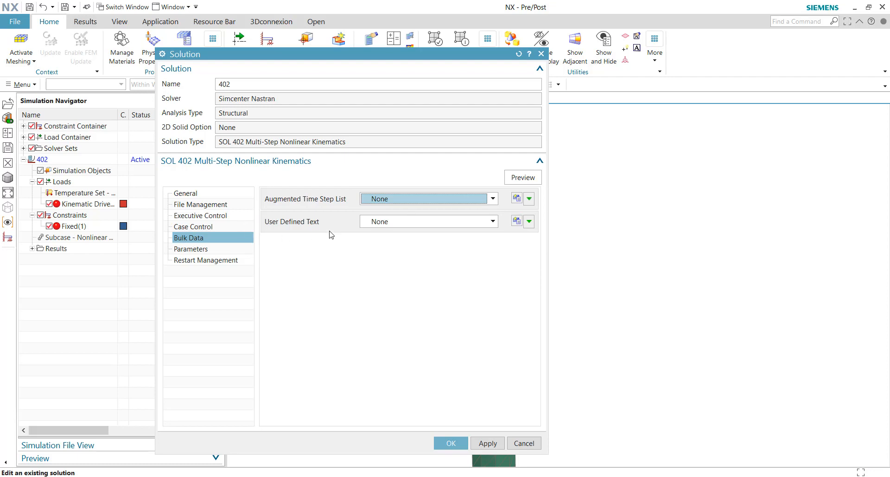
{"action": "left_click", "coordinate": [517, 221]}
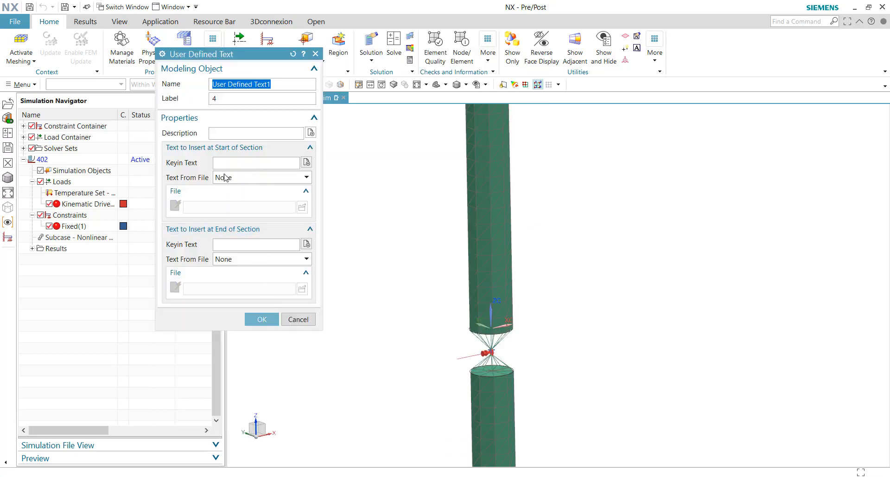
- Paste the PJOINT SCREW card as keyin text at the end of the section and accept the solution changes
{"action": "left_click", "coordinate": [244, 246]}
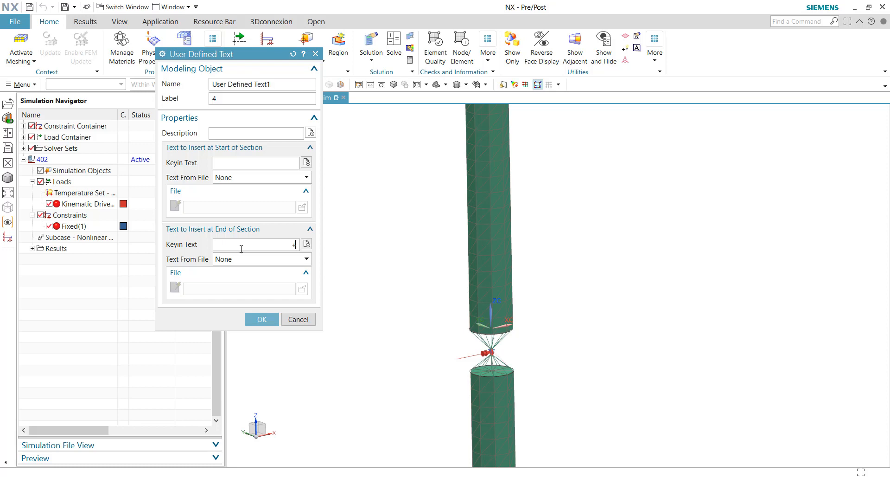
{"action": "left_click_drag", "start_coordinate": [238, 246], "coordinate": [216, 245]}
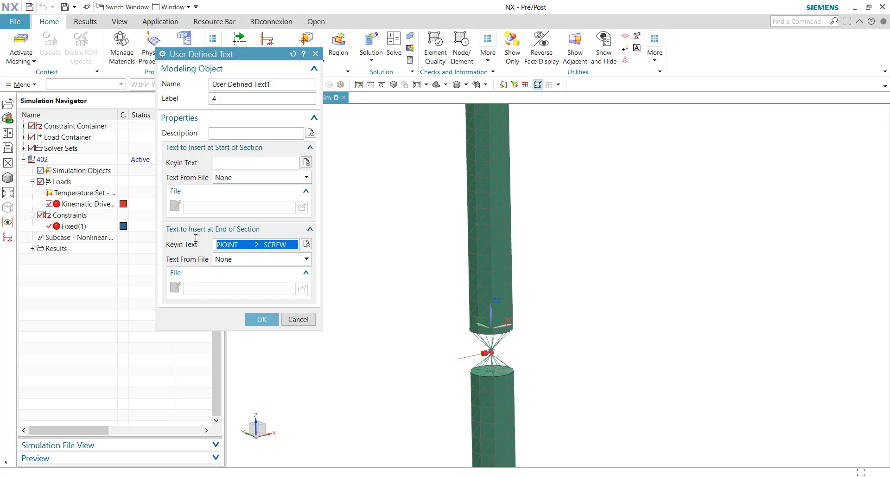
{"action": "left_click", "coordinate": [271, 319]}
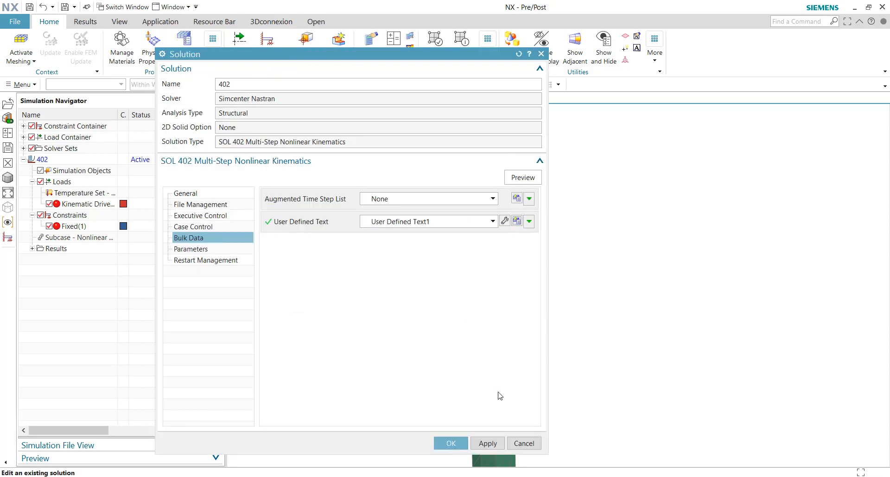
{"action": "left_click", "coordinate": [458, 446]}
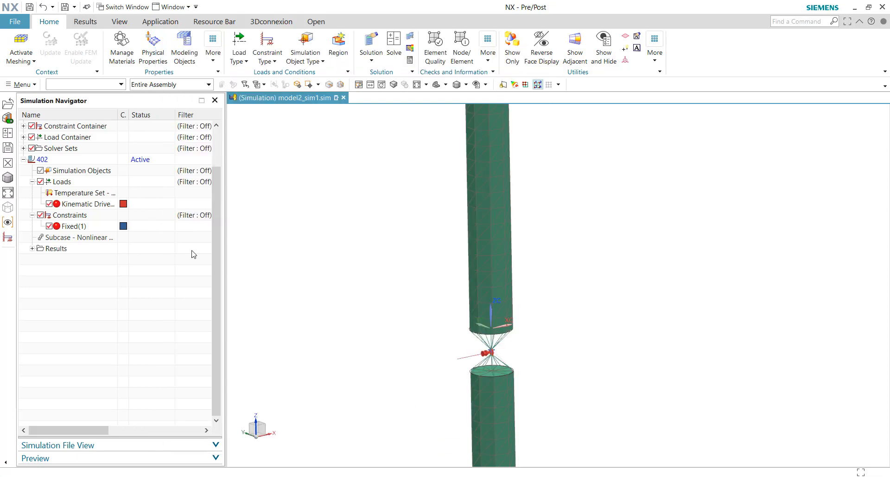
- Make the Nonlinear Dynamics 1 subcase of solution 402 active
{"action": "scroll", "coordinate": [476, 313], "scroll_direction": "down", "scroll_amount": 1}
{"action": "scroll", "coordinate": [453, 371], "scroll_direction": "down", "scroll_amount": 2}
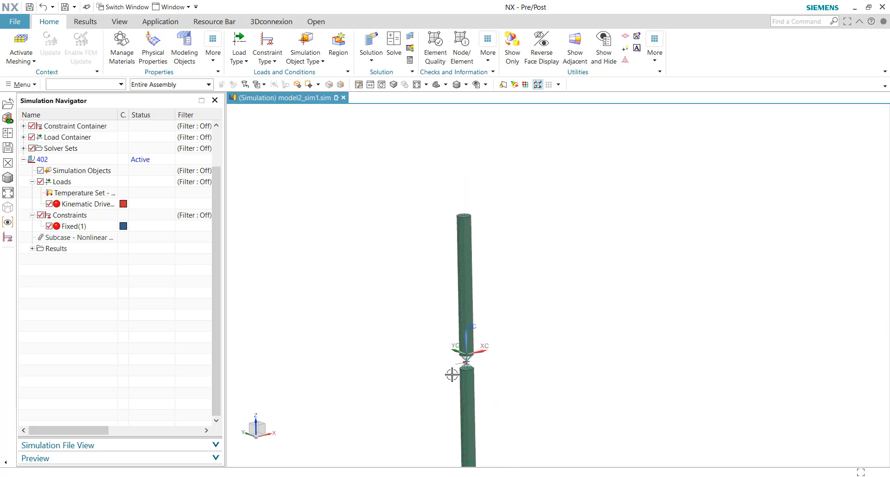
{"action": "left_click", "coordinate": [100, 237]}
{"action": "right_click", "coordinate": [100, 238]}
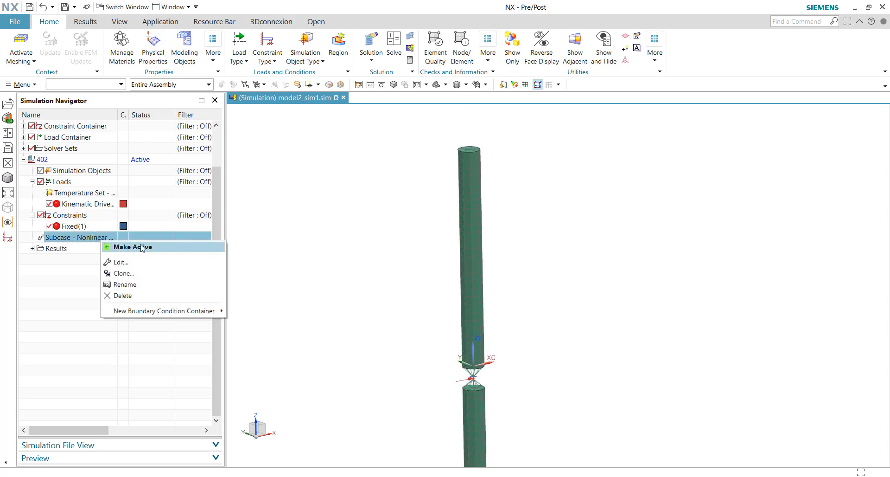
{"action": "left_click", "coordinate": [116, 246]}
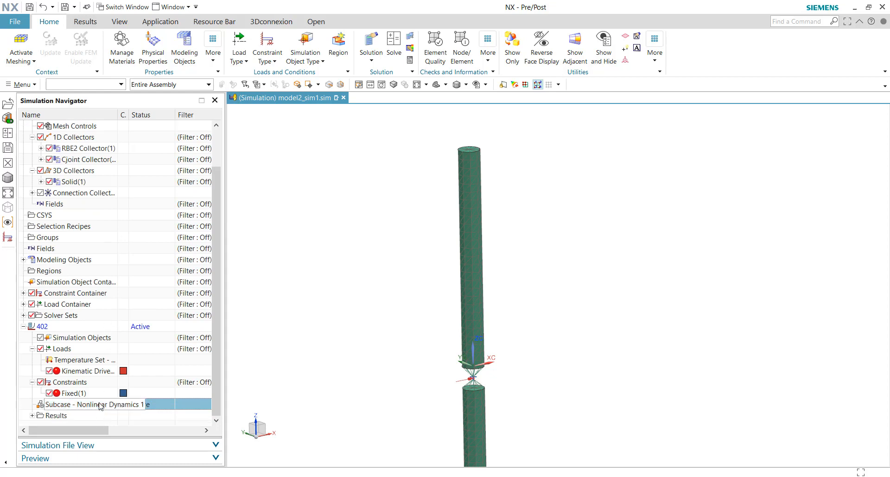
- Review the reference force among the equilibrium iteration and convergence settings in the active subcase's nonlinear control parameters, leaving them as they are
{"action": "right_click", "coordinate": [100, 404]}
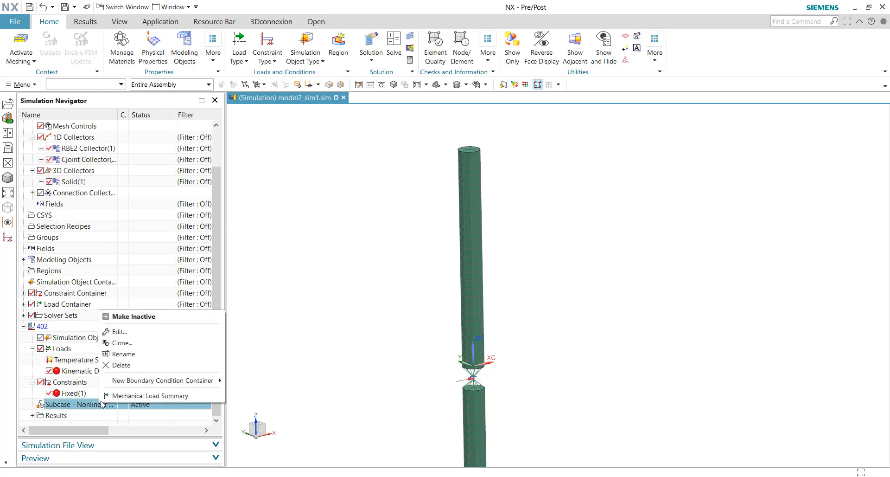
{"action": "left_click", "coordinate": [138, 333]}
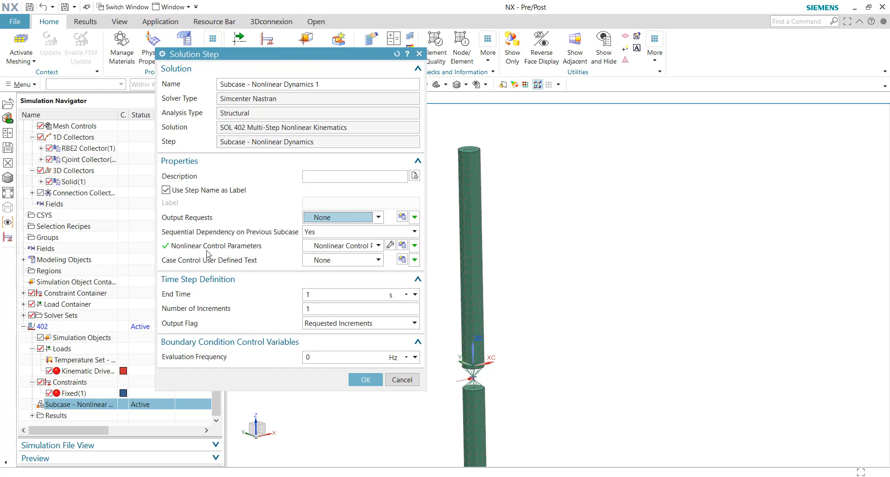
{"action": "left_click", "coordinate": [392, 243]}
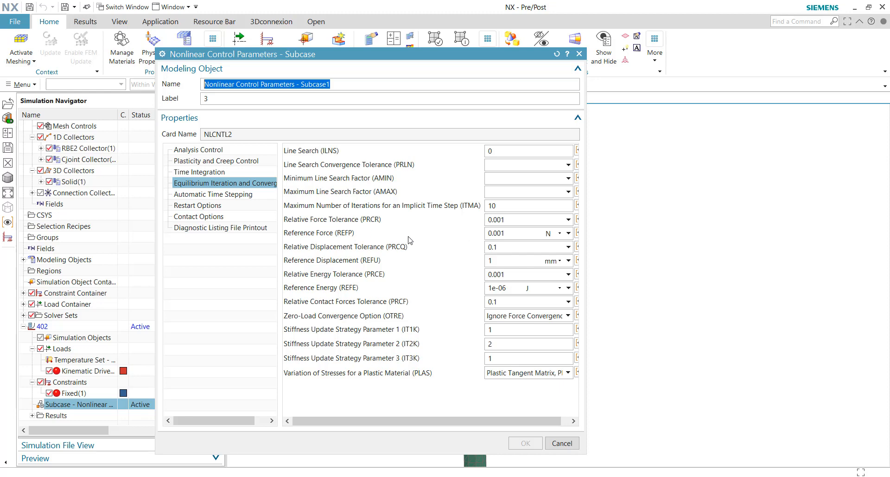
{"action": "left_click", "coordinate": [538, 232]}
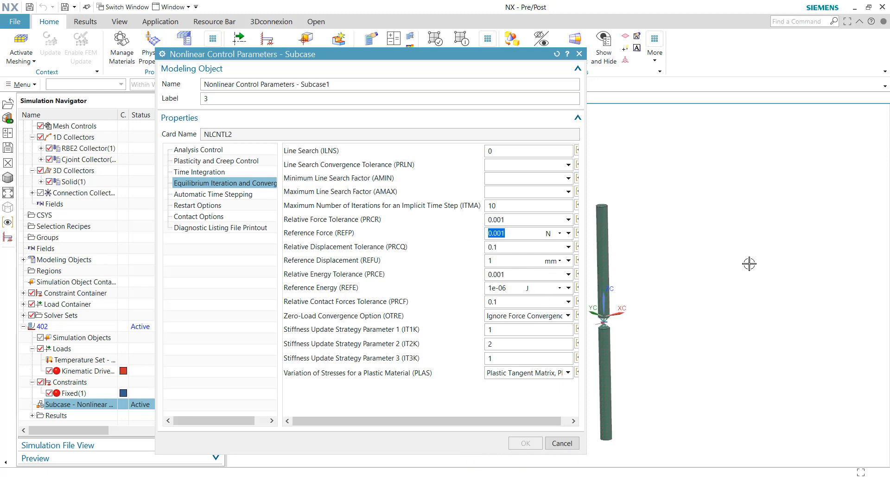
{"action": "scroll", "coordinate": [626, 283], "scroll_direction": "up", "scroll_amount": 3}
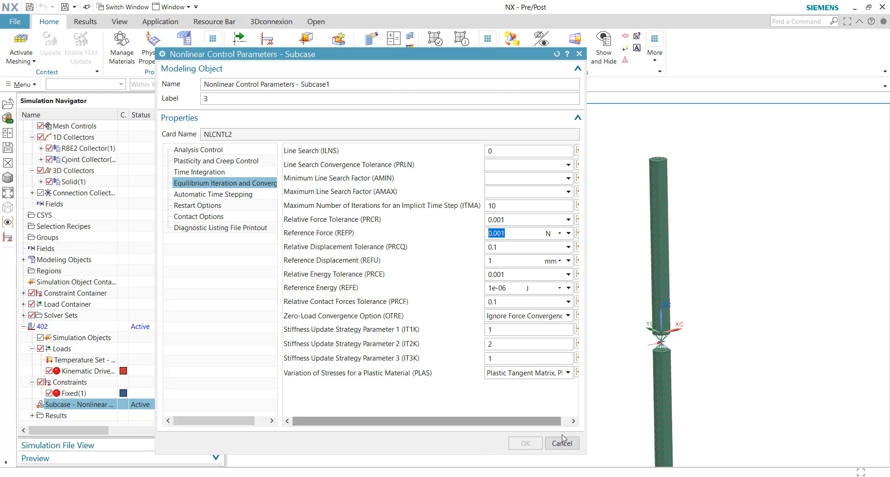
{"action": "left_click", "coordinate": [566, 447]}
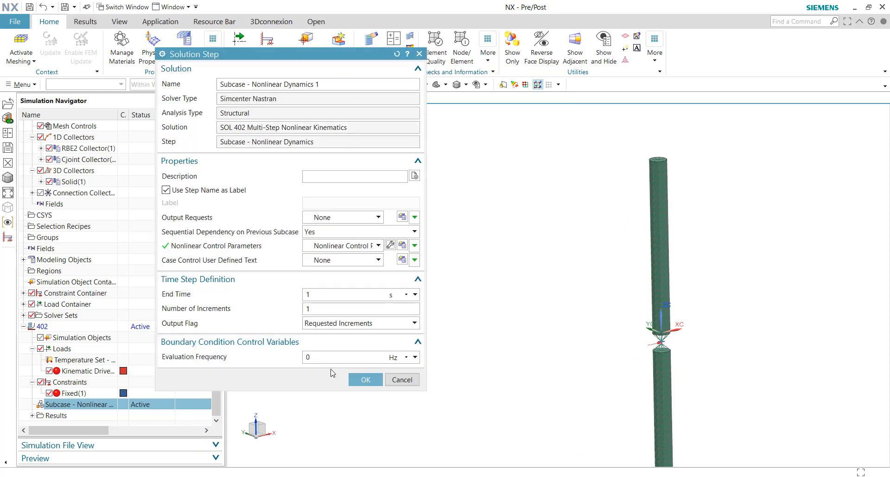
{"action": "left_click", "coordinate": [364, 379]}
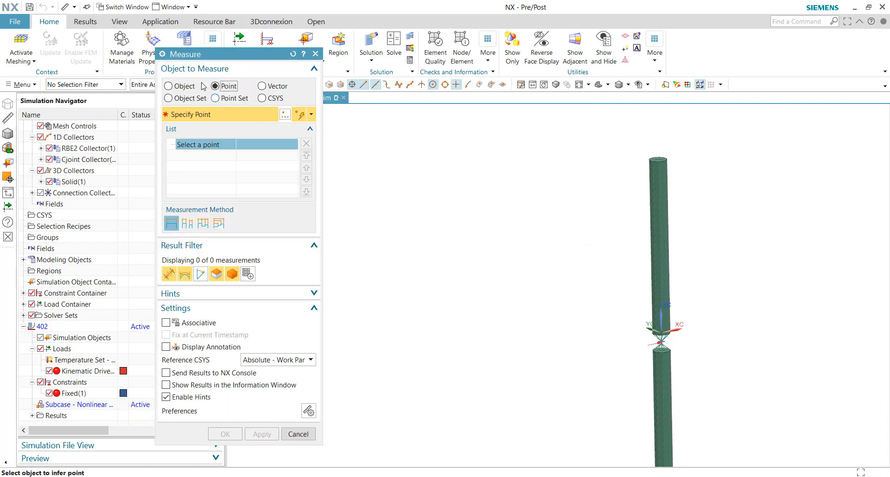
- Measure the upper cylinder as an object in the simulation, using the Polygon Body selection filter
{"action": "left_click", "coordinate": [182, 85]}
{"action": "left_click", "coordinate": [97, 88]}
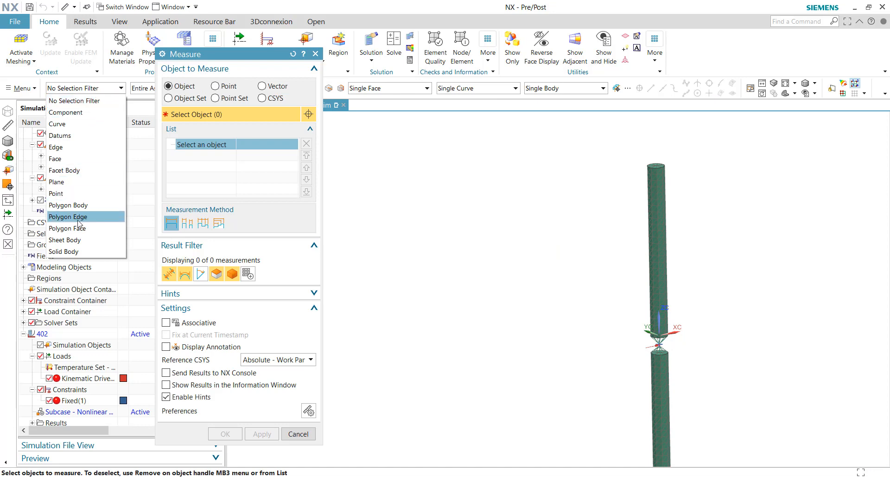
{"action": "left_click", "coordinate": [90, 203]}
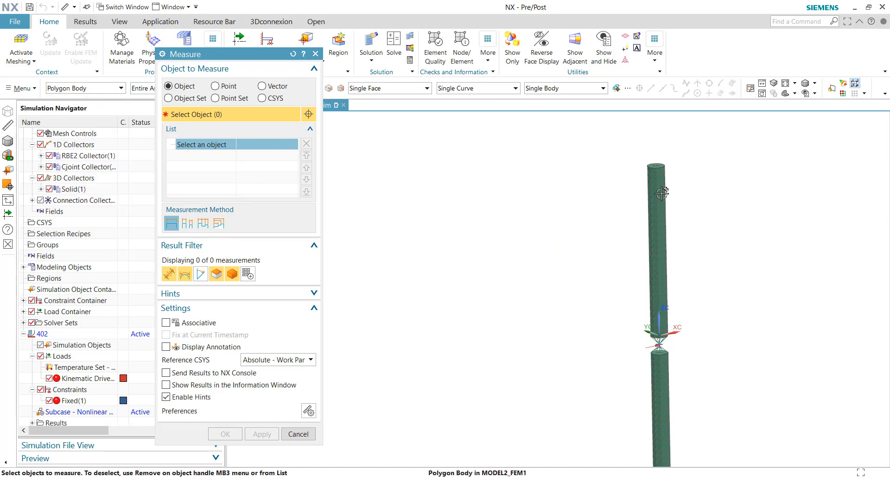
{"action": "left_click", "coordinate": [653, 204]}
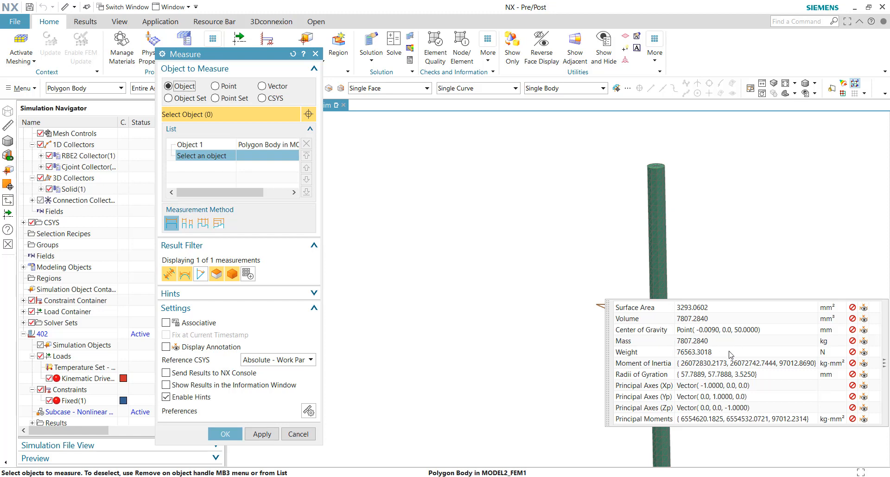
{"action": "left_click", "coordinate": [299, 433]}
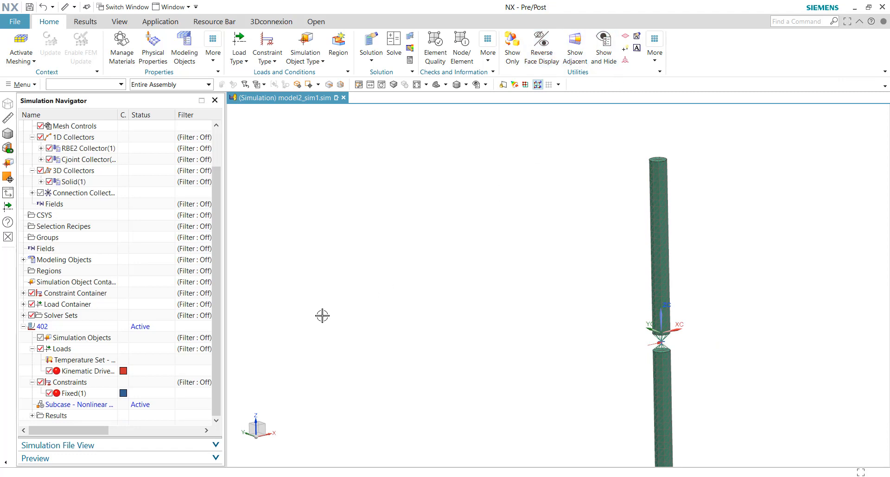
- Expand the Simulation File View and display the model2 part
{"action": "left_click", "coordinate": [18, 25]}
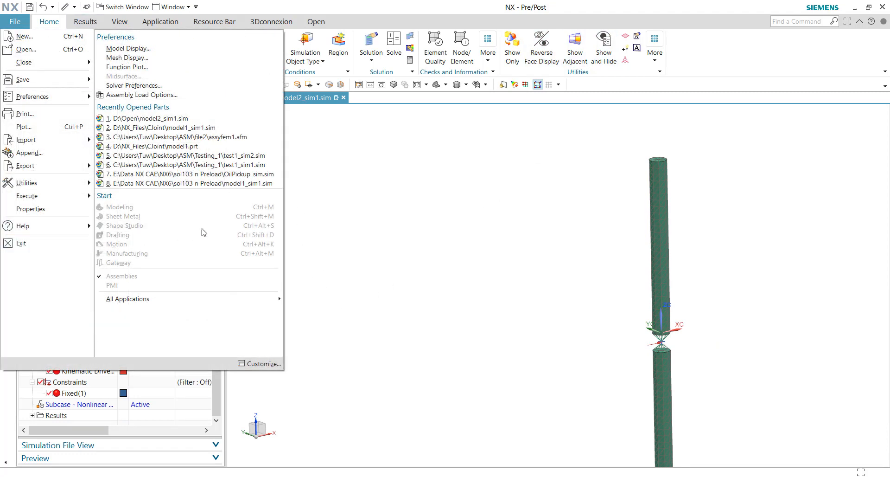
{"action": "left_click", "coordinate": [429, 295]}
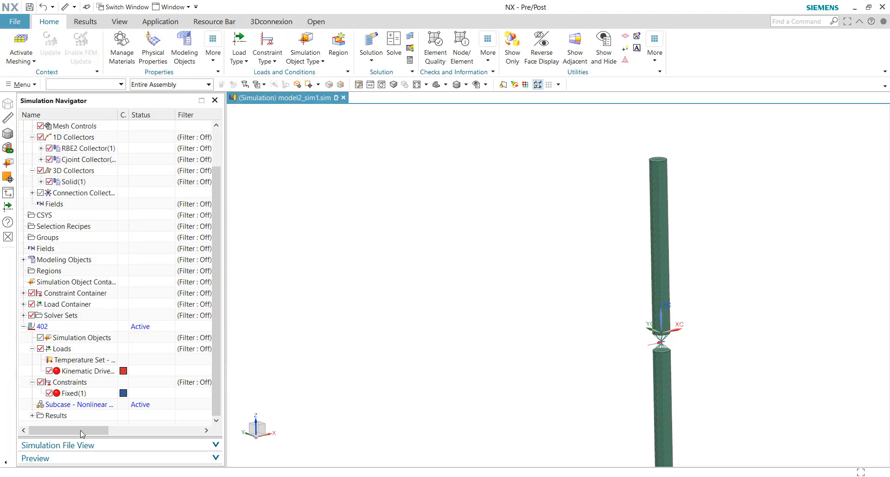
{"action": "left_click", "coordinate": [79, 446]}
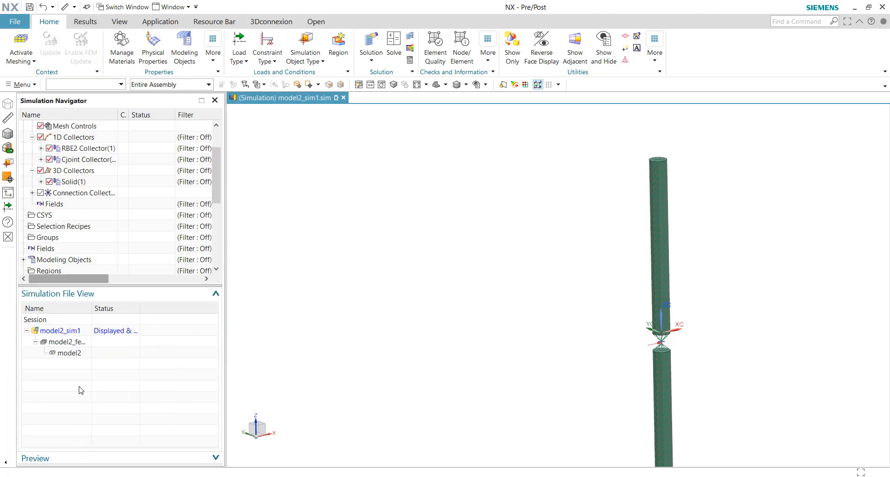
{"action": "double_click", "coordinate": [65, 354]}
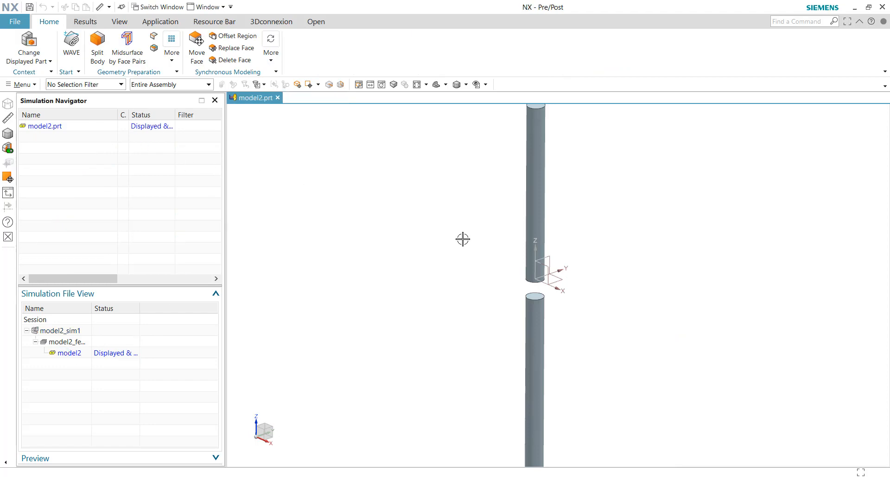
- Measure the upper cylinder's mass properties in the part, using the Solid Body selection filter
{"action": "left_click", "coordinate": [370, 275]}
{"action": "left_click", "coordinate": [446, 258]}
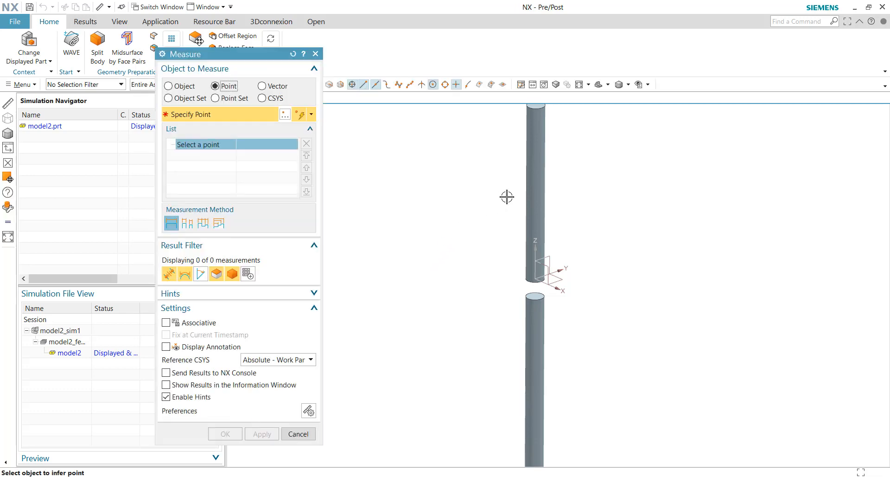
{"action": "left_click", "coordinate": [184, 86]}
{"action": "left_click", "coordinate": [71, 92]}
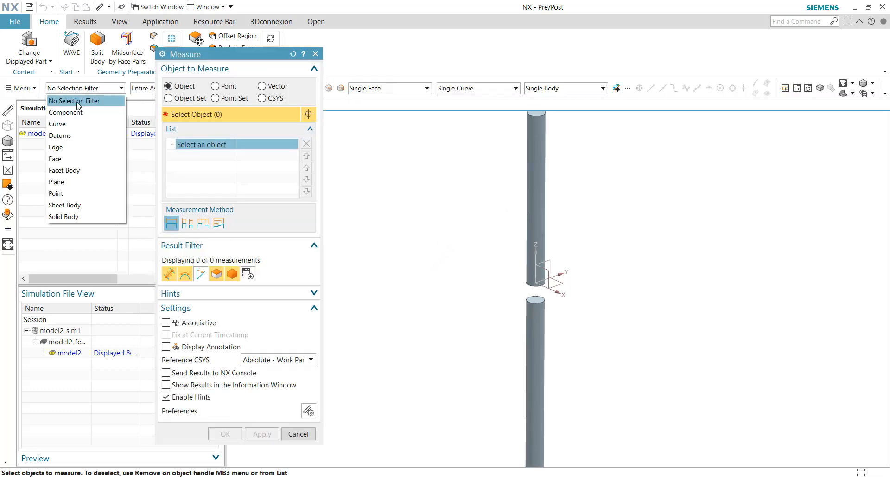
{"action": "left_click", "coordinate": [90, 214]}
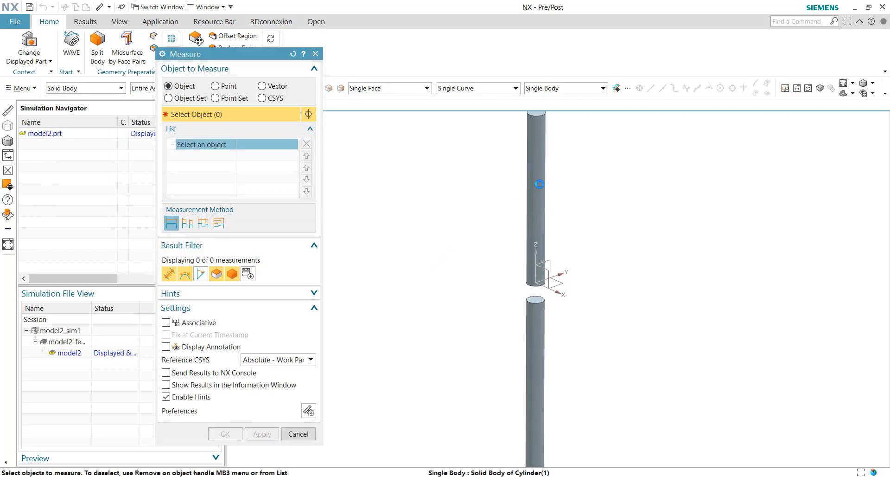
{"action": "left_click", "coordinate": [540, 184]}
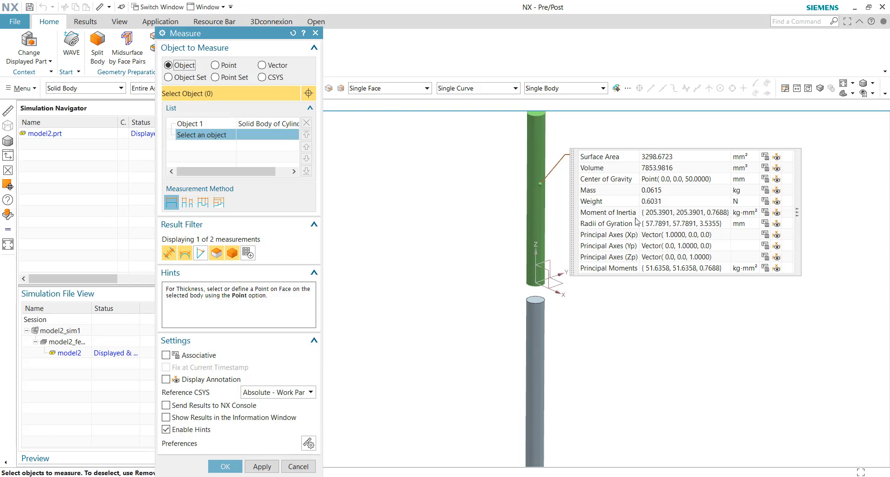
{"action": "left_click", "coordinate": [297, 466]}
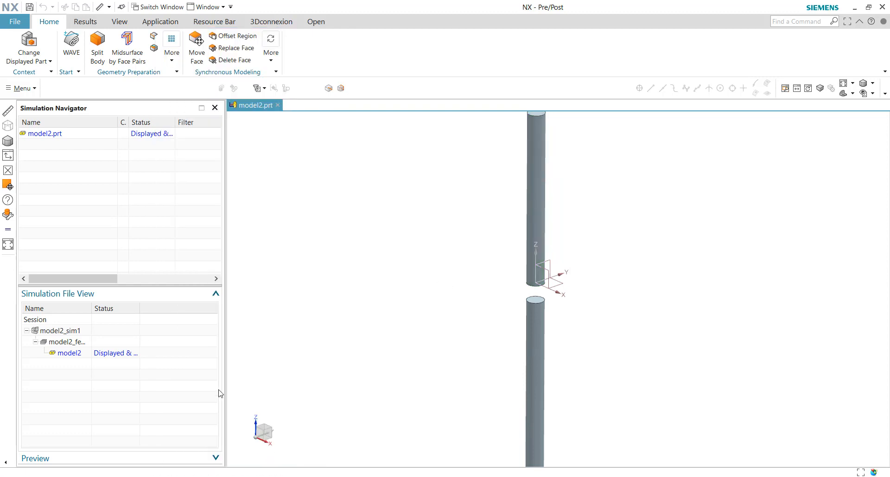
- Return to the model2_sim1 simulation and set the Reference Force (REFP) to 0.6 N in the active subcase's nonlinear control parameters
{"action": "left_click", "coordinate": [71, 331]}
{"action": "double_click", "coordinate": [72, 330]}
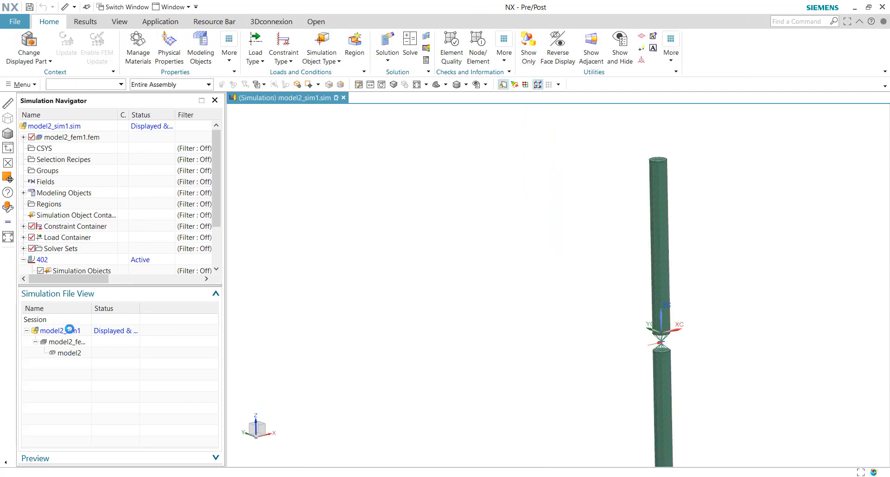
{"action": "scroll", "coordinate": [108, 254], "scroll_direction": "down", "scroll_amount": 2}
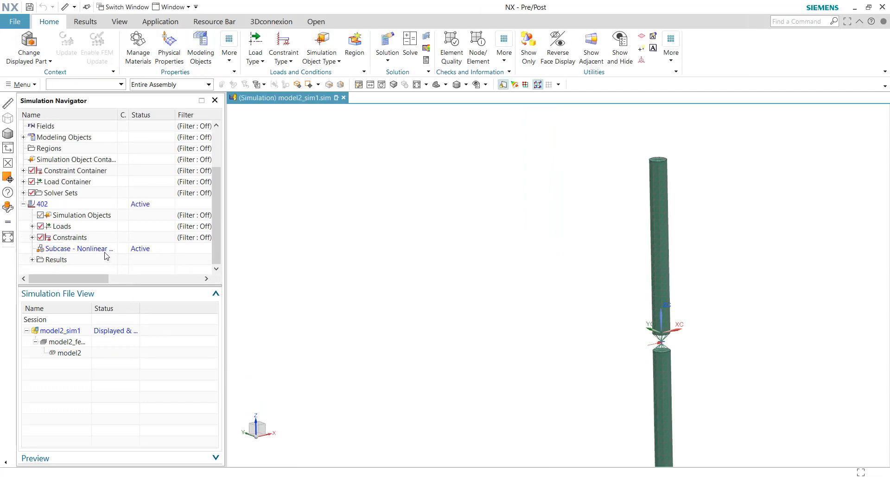
{"action": "left_click", "coordinate": [107, 255]}
{"action": "right_click", "coordinate": [106, 255]}
{"action": "left_click", "coordinate": [168, 276]}
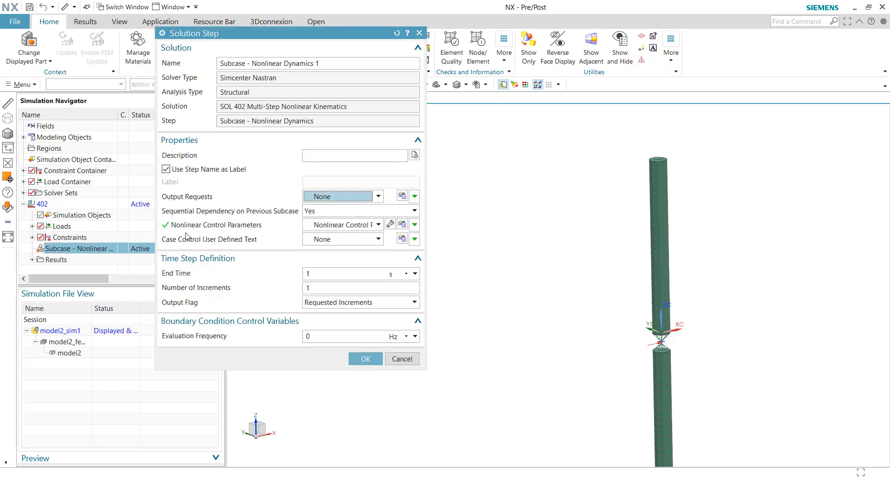
{"action": "left_click", "coordinate": [390, 224]}
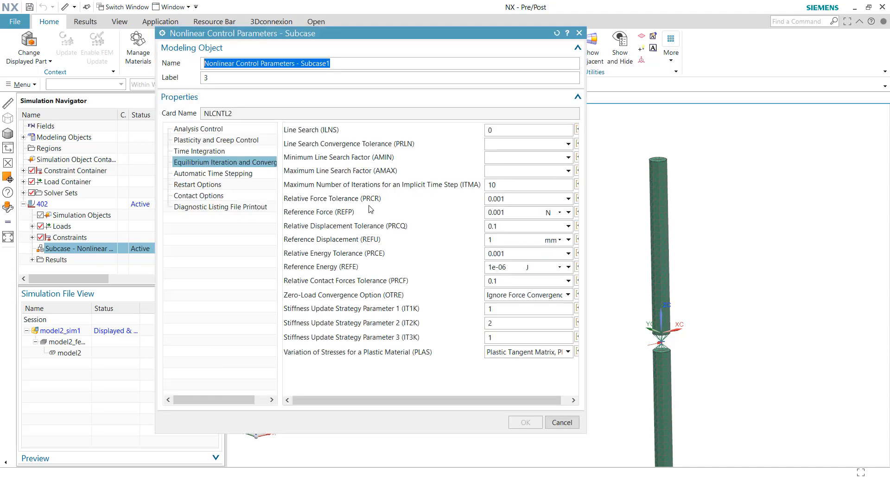
{"action": "left_click_drag", "start_coordinate": [505, 214], "coordinate": [497, 212]}
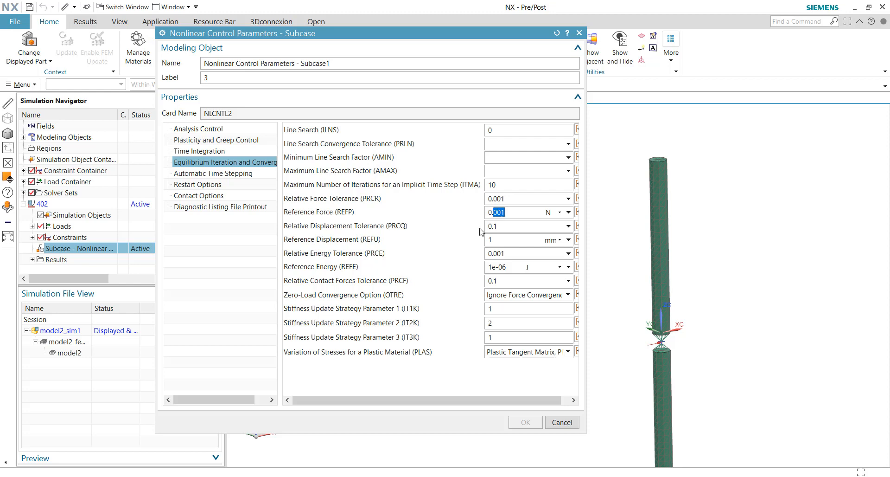
{"action": "type", "text": "6"}
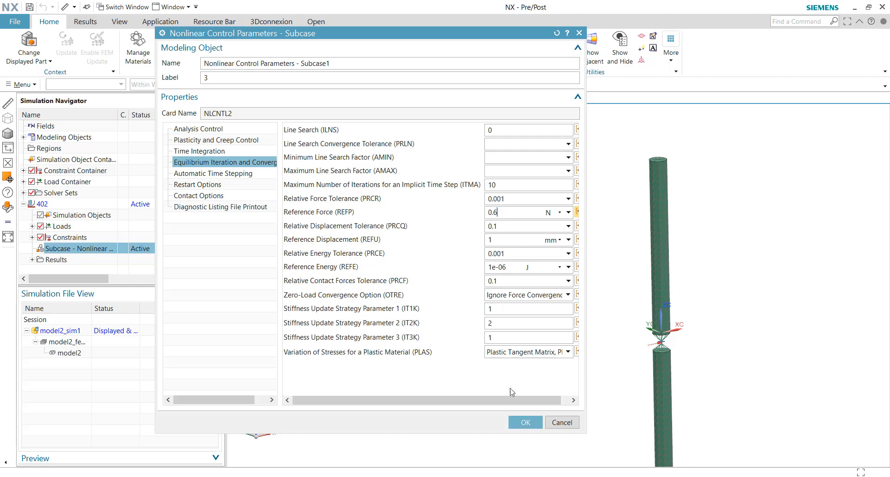
{"action": "left_click", "coordinate": [527, 421]}
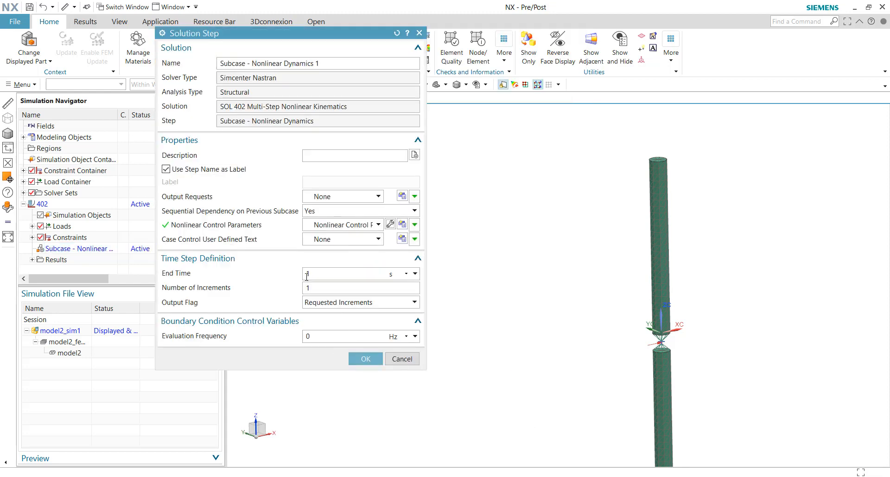
- Set the Nonlinear Dynamics subcase's number of increments to 100
{"action": "left_click", "coordinate": [317, 286]}
{"action": "left_click_drag", "start_coordinate": [314, 121], "coordinate": [251, 121]}
{"action": "left_click", "coordinate": [402, 358]}
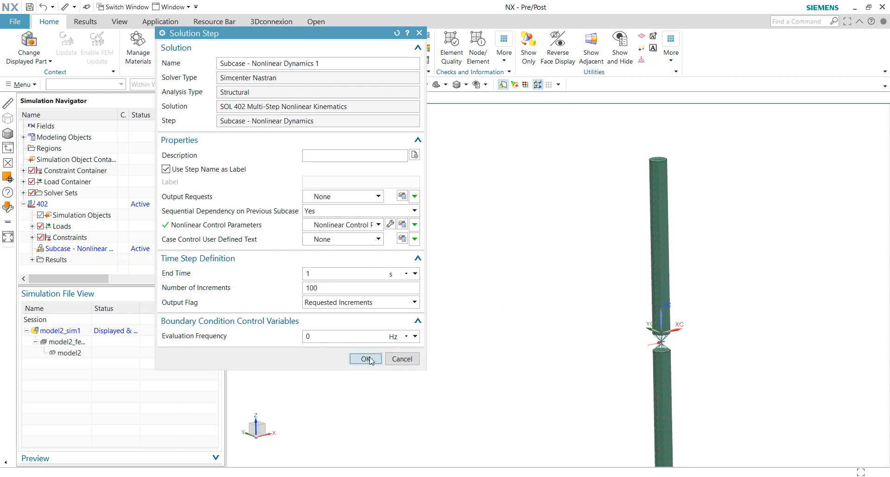
- Submit solution 402 for solving with the Write, Edit & Solve Input File option
{"action": "left_click", "coordinate": [73, 204]}
{"action": "right_click", "coordinate": [74, 203]}
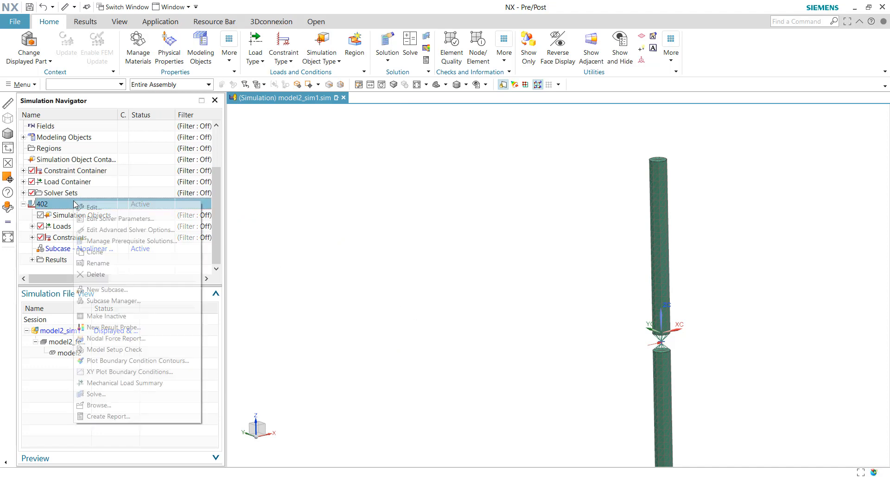
{"action": "left_click", "coordinate": [154, 394]}
{"action": "left_click", "coordinate": [250, 64]}
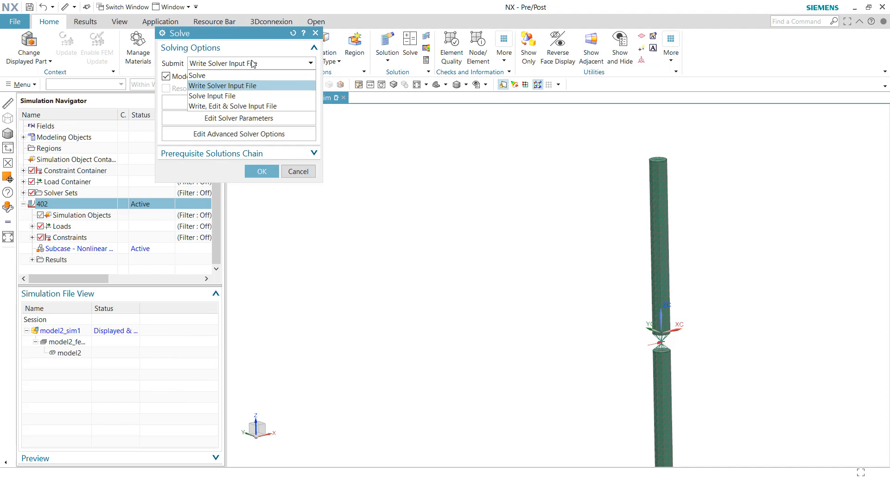
{"action": "left_click", "coordinate": [274, 106]}
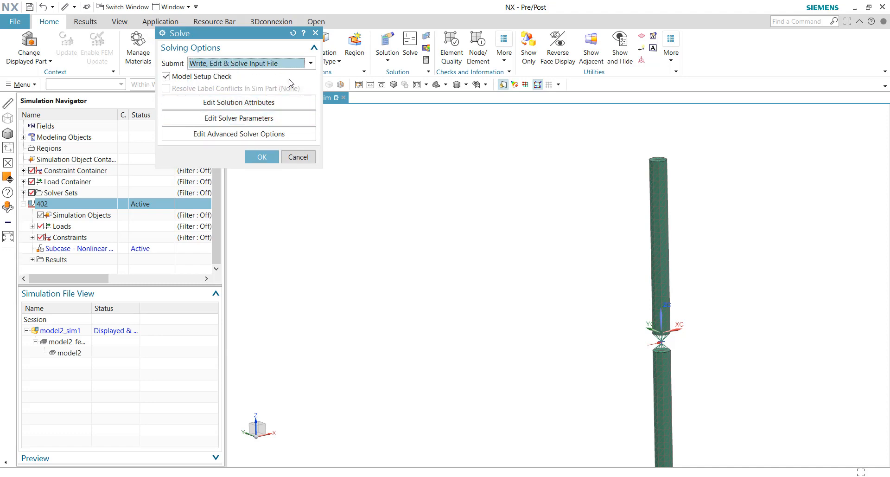
{"action": "left_click", "coordinate": [271, 158]}
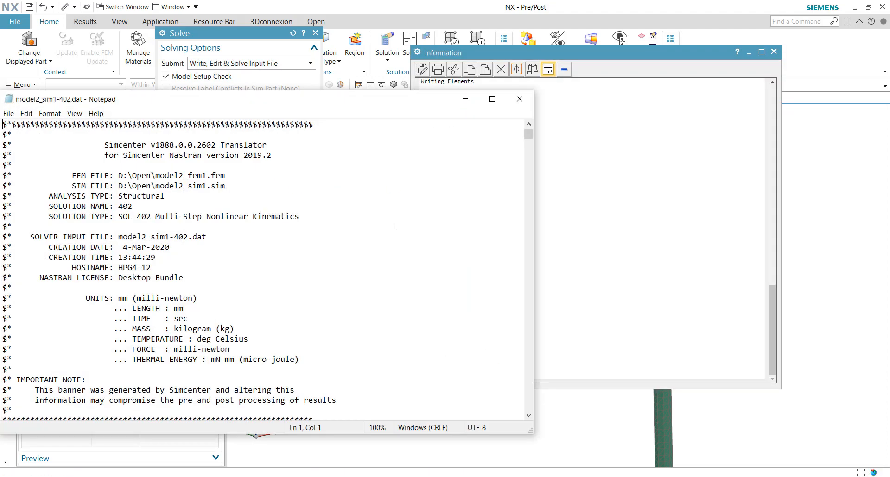
- Find the PJOINT property card in the solver input file and comment out its SLIDER line with a $
{"action": "left_click_drag", "start_coordinate": [427, 99], "coordinate": [547, 69]}
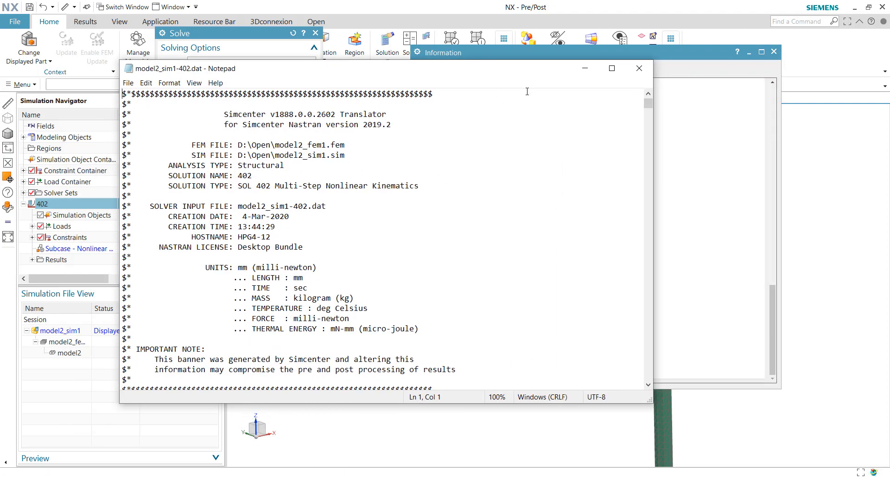
{"action": "key", "text": "ctrl+f"}
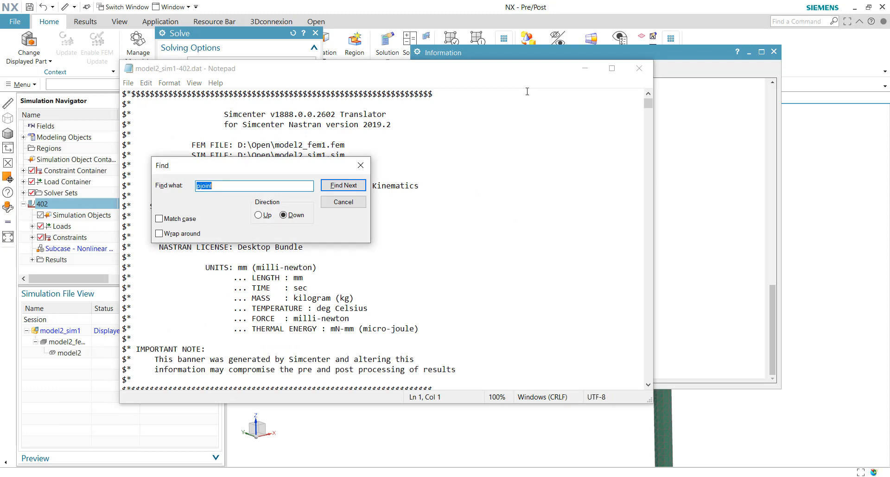
{"action": "key", "text": "Return"}
{"action": "scroll", "coordinate": [405, 338], "scroll_direction": "down", "scroll_amount": 2}
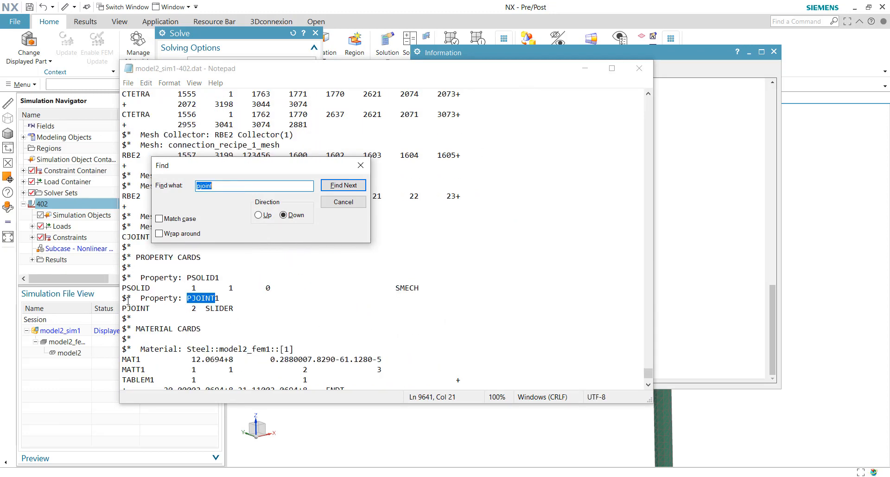
{"action": "left_click_drag", "start_coordinate": [129, 299], "coordinate": [244, 308]}
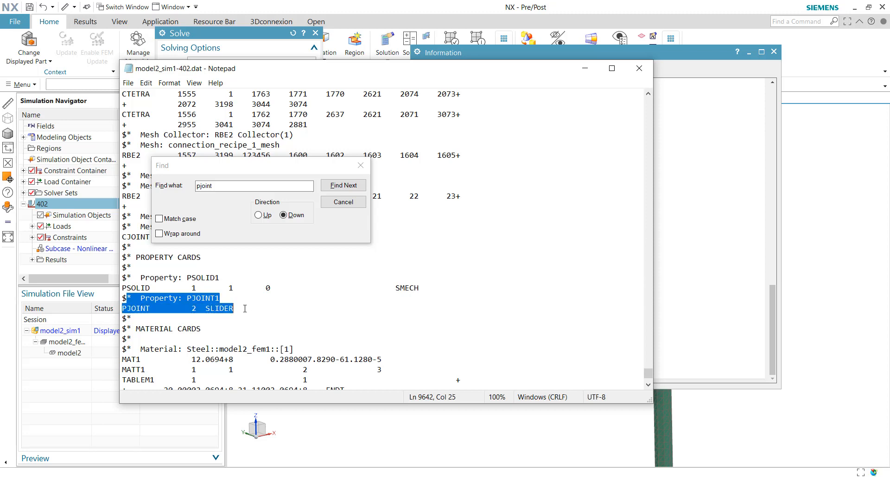
{"action": "left_click", "coordinate": [123, 306]}
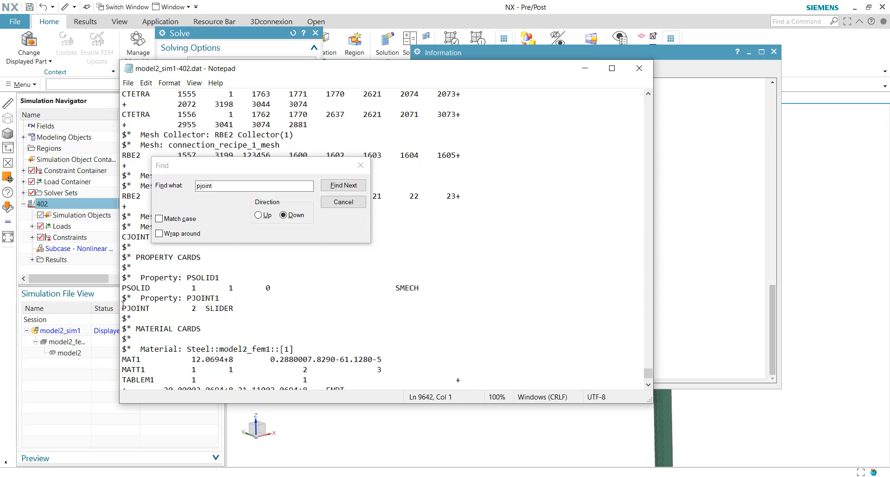
{"action": "type", "text": "$"}
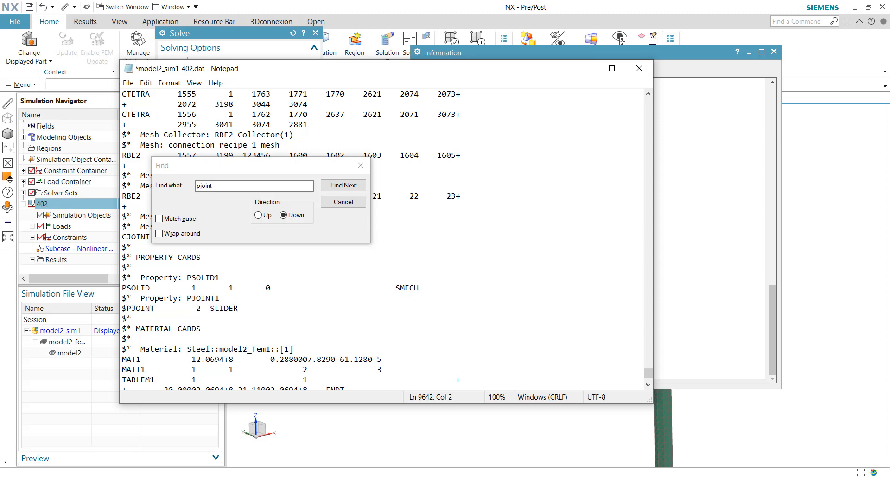
- Copy the continuation line with value 10.0 from the untitled note and paste it below the PJOINT SCREW card near the end of the input file
{"action": "scroll", "coordinate": [202, 353], "scroll_direction": "down", "scroll_amount": 20}
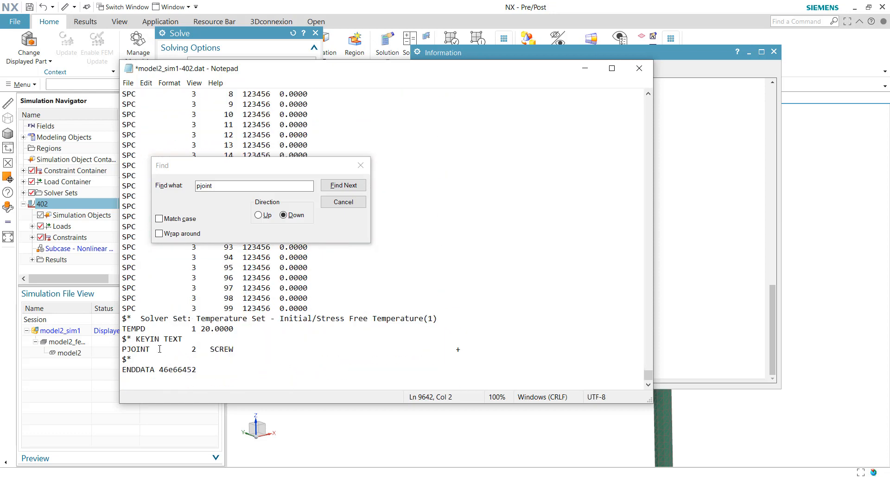
{"action": "left_click_drag", "start_coordinate": [241, 361], "coordinate": [110, 347]}
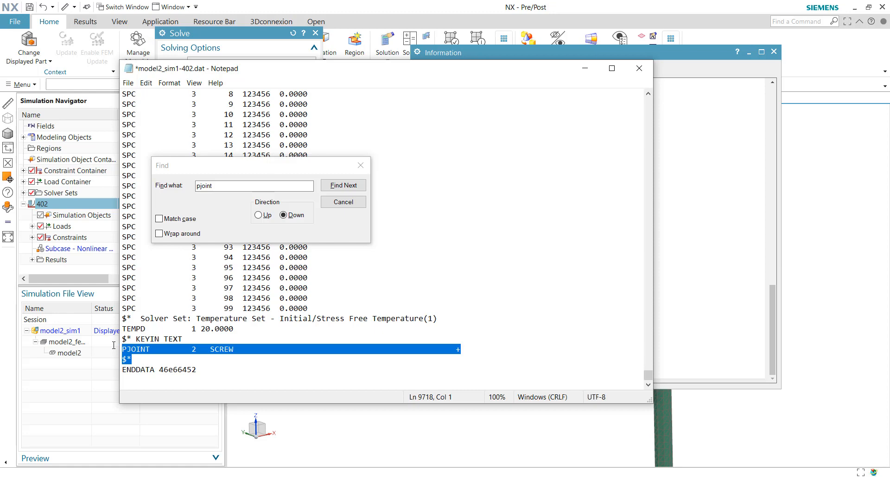
{"action": "left_click", "coordinate": [150, 361]}
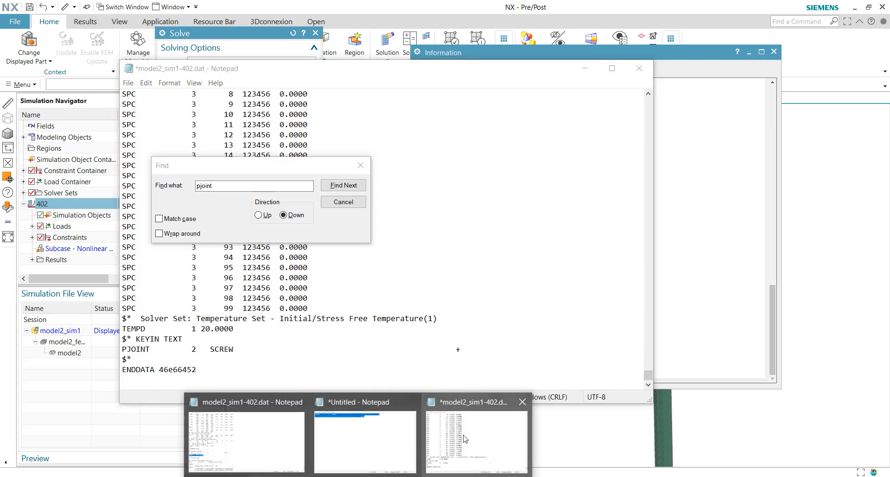
{"action": "left_click", "coordinate": [363, 441]}
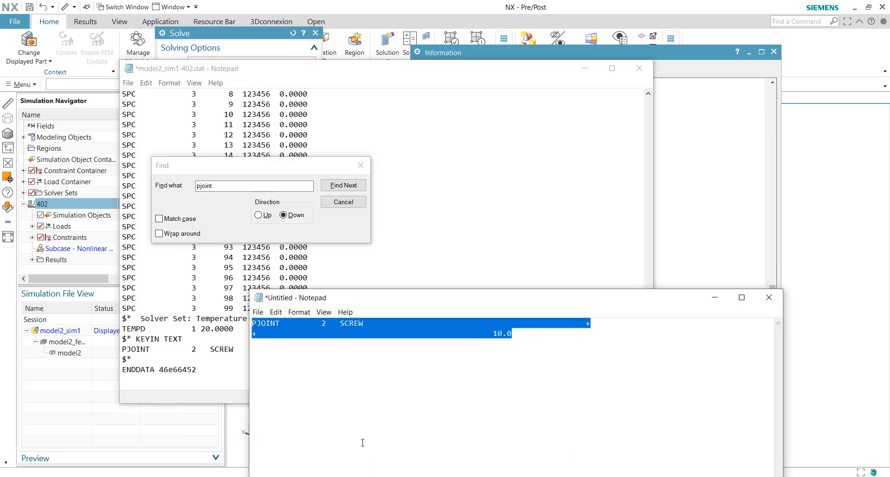
{"action": "left_click", "coordinate": [540, 335]}
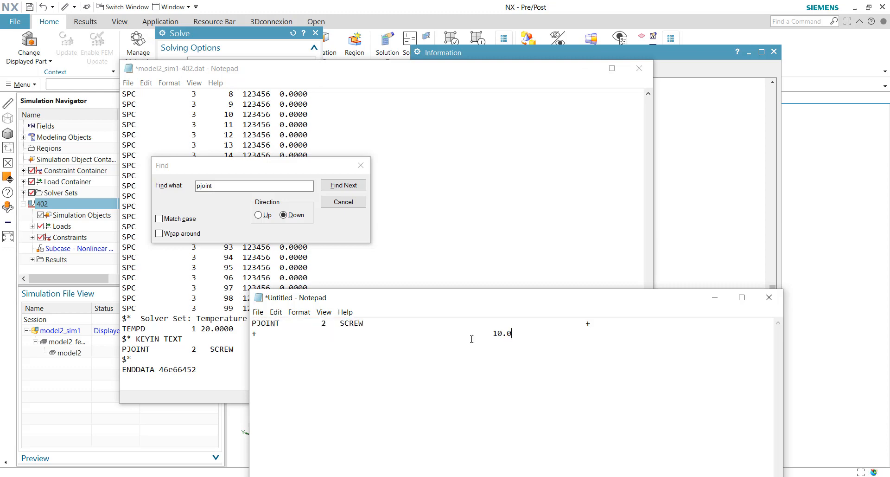
{"action": "left_click_drag", "start_coordinate": [471, 339], "coordinate": [230, 346]}
{"action": "key", "text": "ctrl+c"}
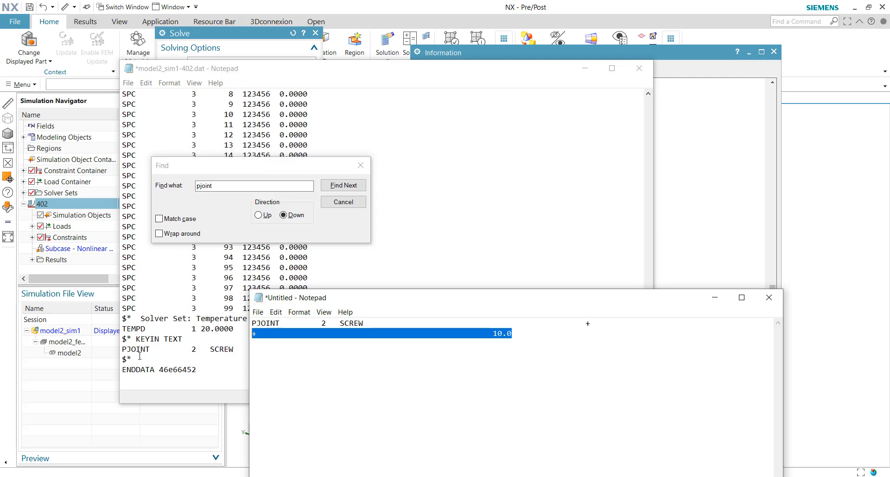
{"action": "left_click", "coordinate": [140, 357]}
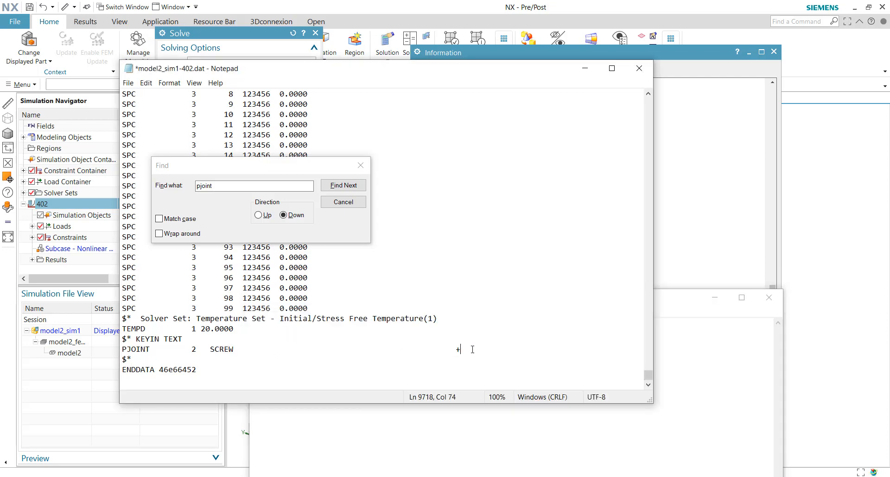
{"action": "key", "text": "Return"}
{"action": "key", "text": "ctrl+v"}
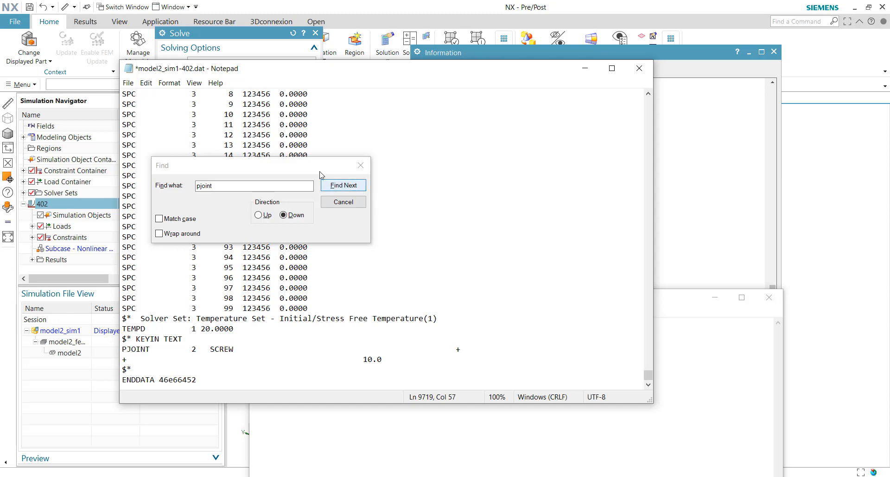
- Save the edited solver input file and close it so the solve starts
{"action": "left_click", "coordinate": [127, 82]}
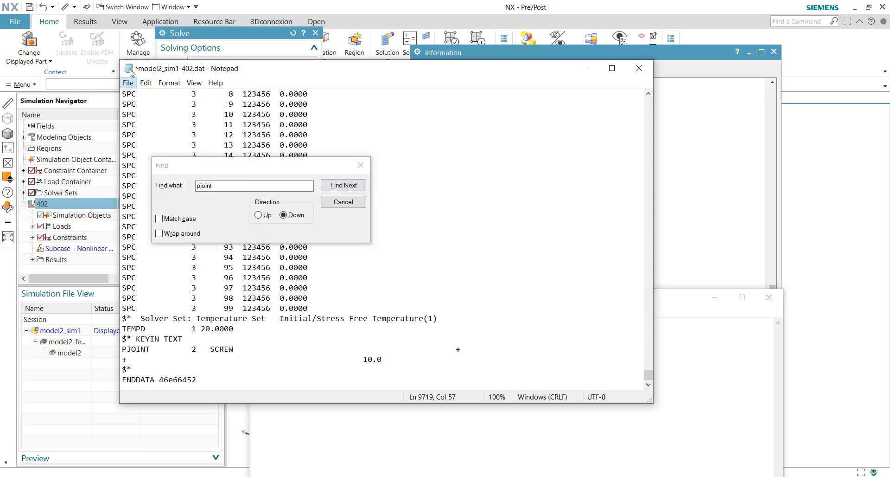
{"action": "left_click", "coordinate": [139, 129]}
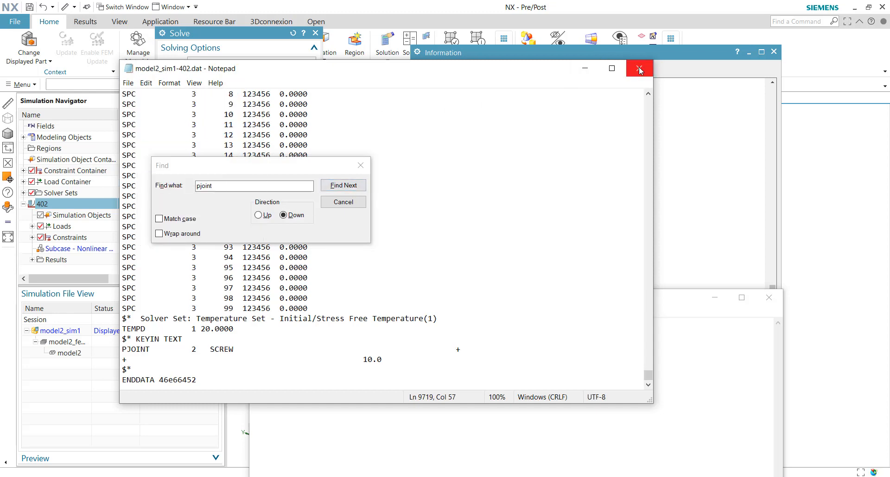
{"action": "left_click", "coordinate": [639, 69]}
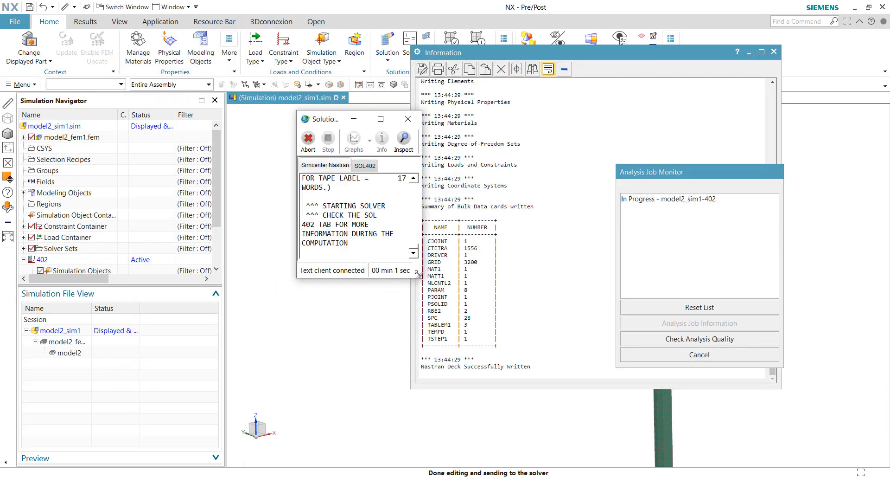
- Monitor the running solve through the SOL402 log and the convergence graphs for time steps, convergence criteria and cumulative iteration
{"action": "left_click_drag", "start_coordinate": [416, 274], "coordinate": [607, 383]}
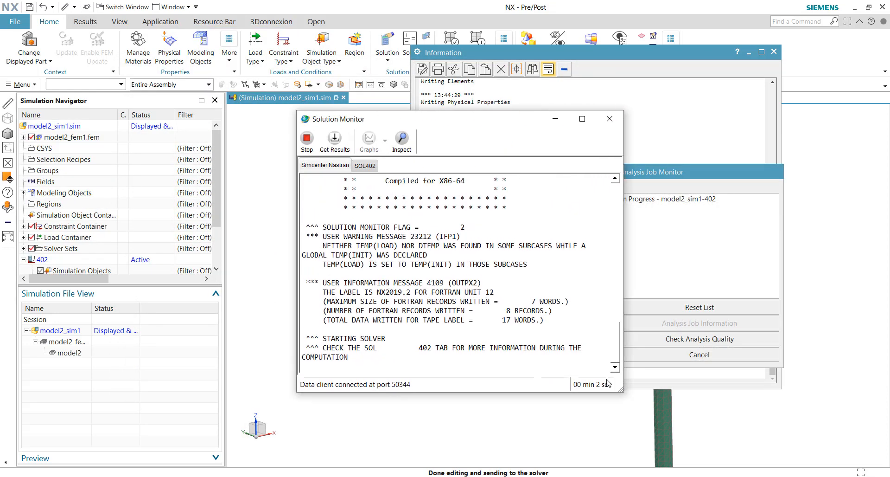
{"action": "left_click", "coordinate": [366, 165]}
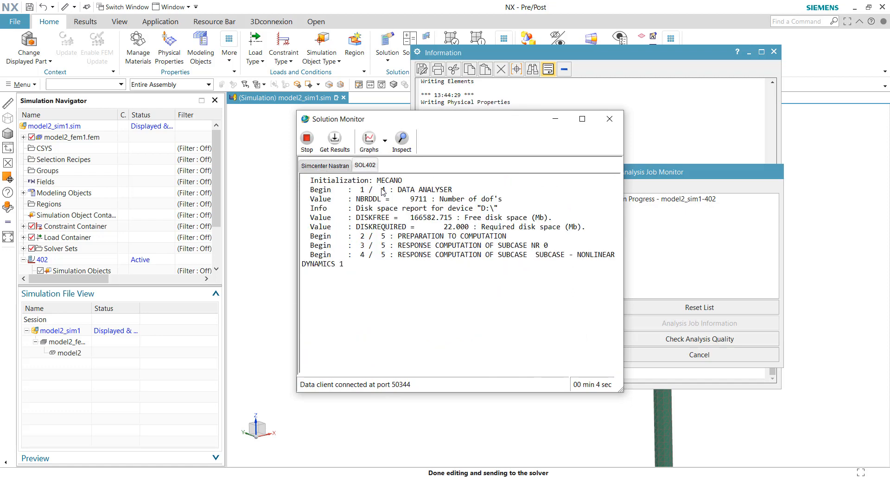
{"action": "left_click", "coordinate": [385, 141]}
{"action": "left_click", "coordinate": [397, 175]}
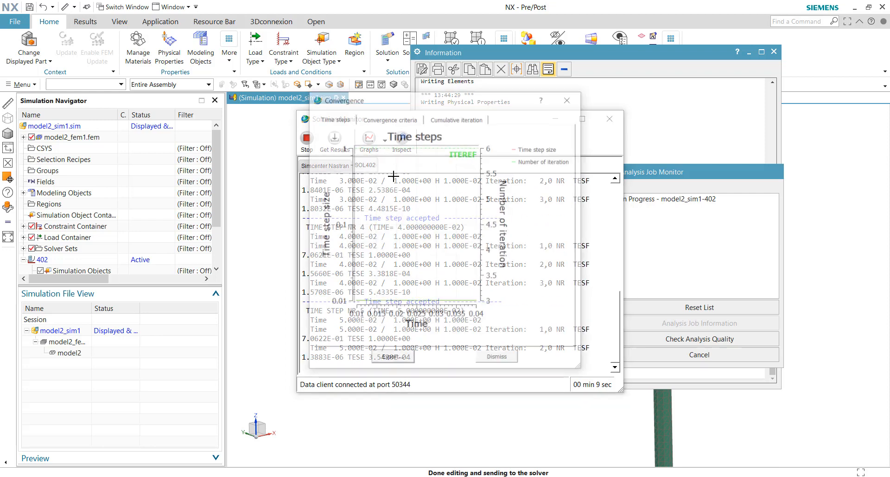
{"action": "left_click", "coordinate": [394, 119]}
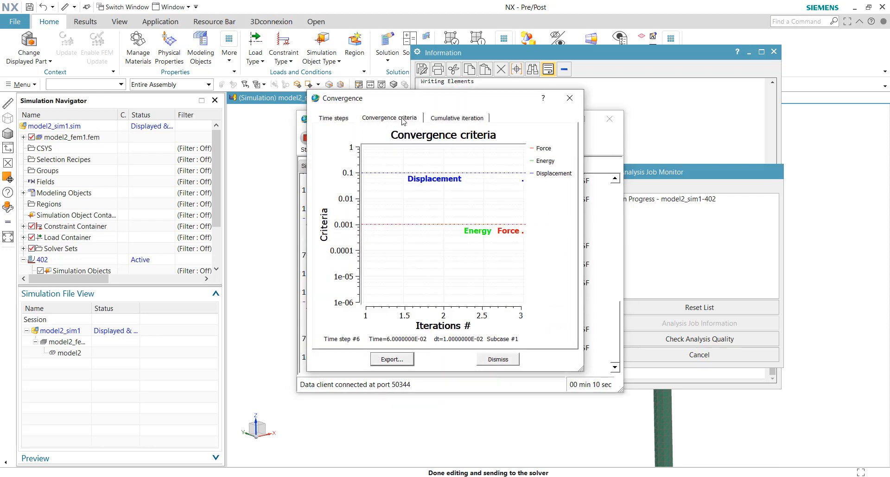
{"action": "left_click", "coordinate": [445, 120]}
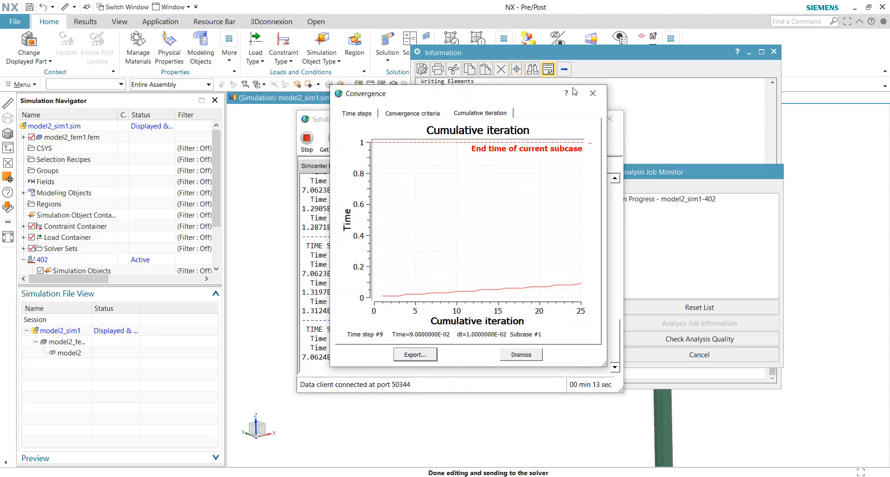
{"action": "left_click_drag", "start_coordinate": [483, 98], "coordinate": [658, 61]}
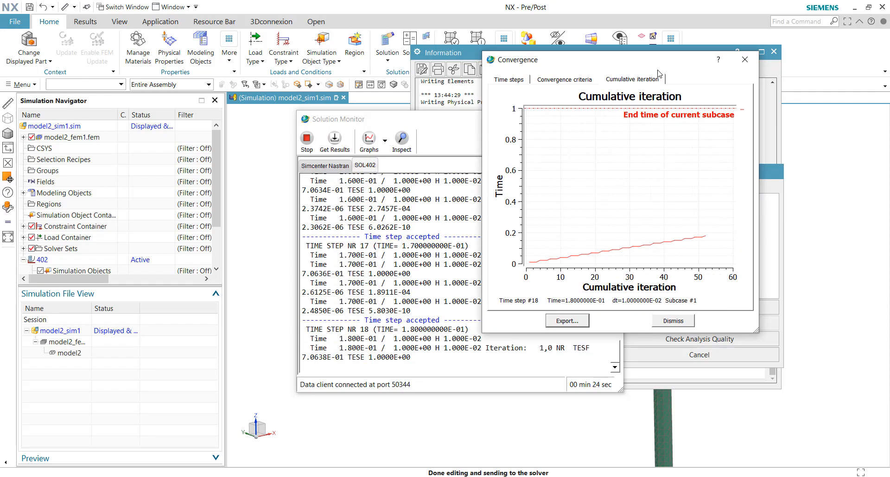
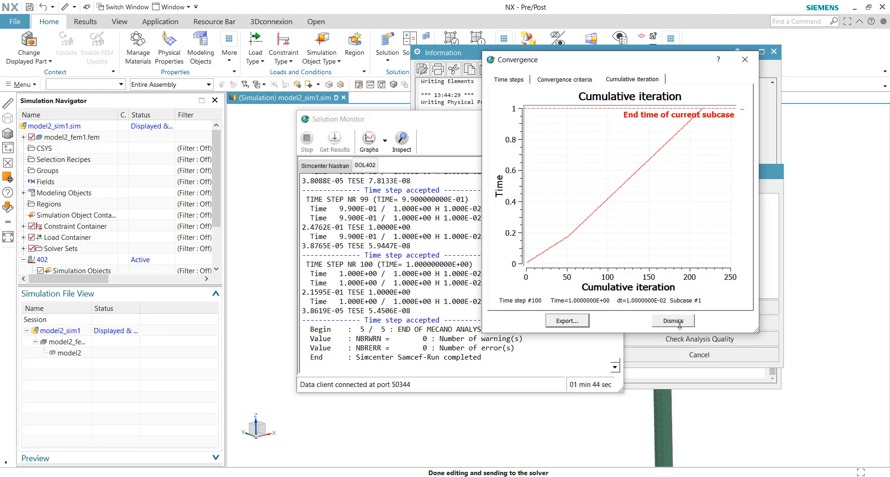
- Close the convergence graphs, check the Simcenter Nastran log to the end of the job, decline the message review and close the Solution Monitor
{"action": "left_click", "coordinate": [680, 323]}
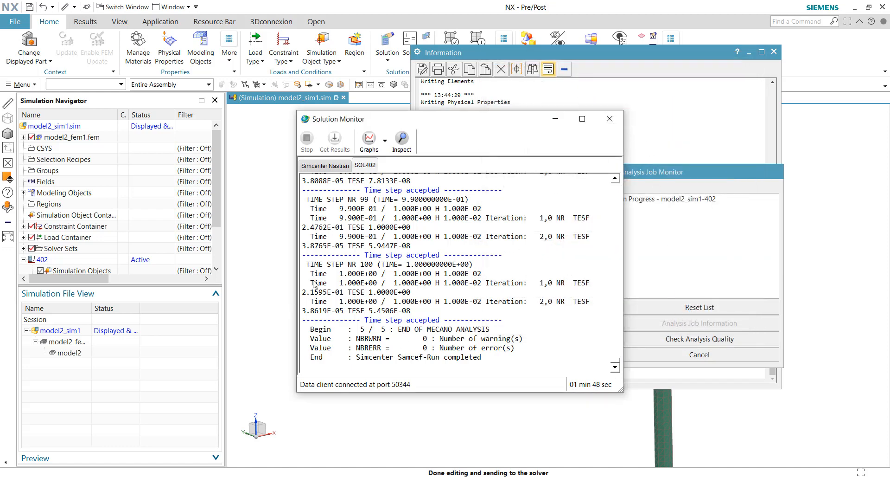
{"action": "left_click", "coordinate": [327, 165]}
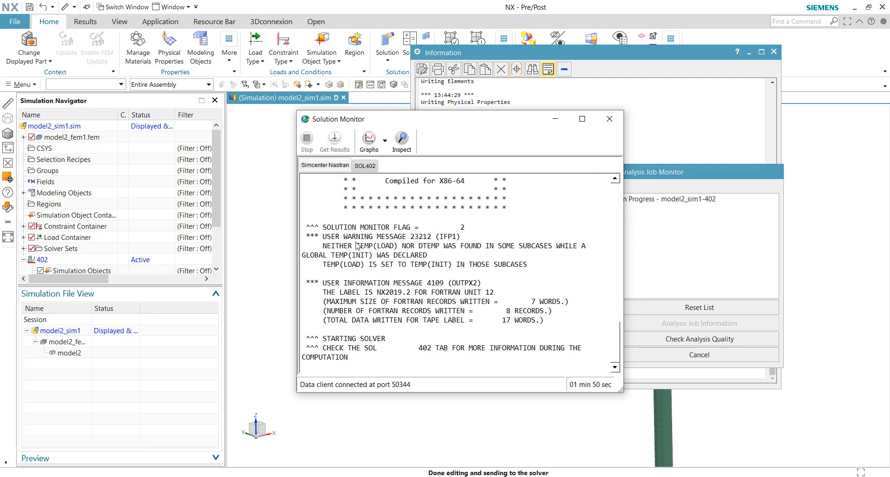
{"action": "scroll", "coordinate": [109, 241], "scroll_direction": "down", "scroll_amount": 3}
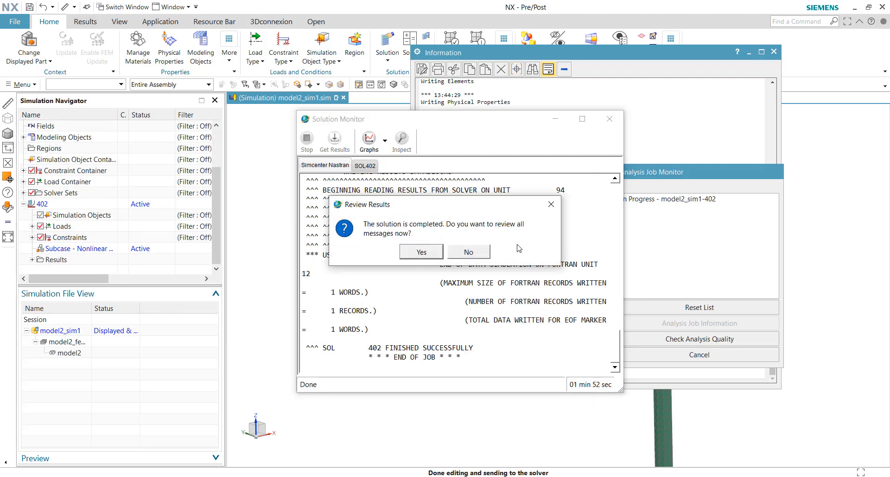
{"action": "left_click", "coordinate": [465, 252]}
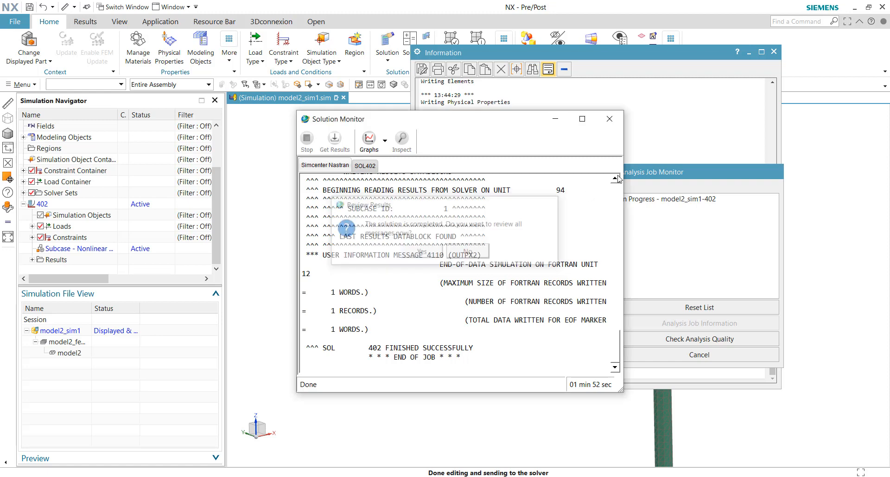
{"action": "left_click", "coordinate": [601, 125]}
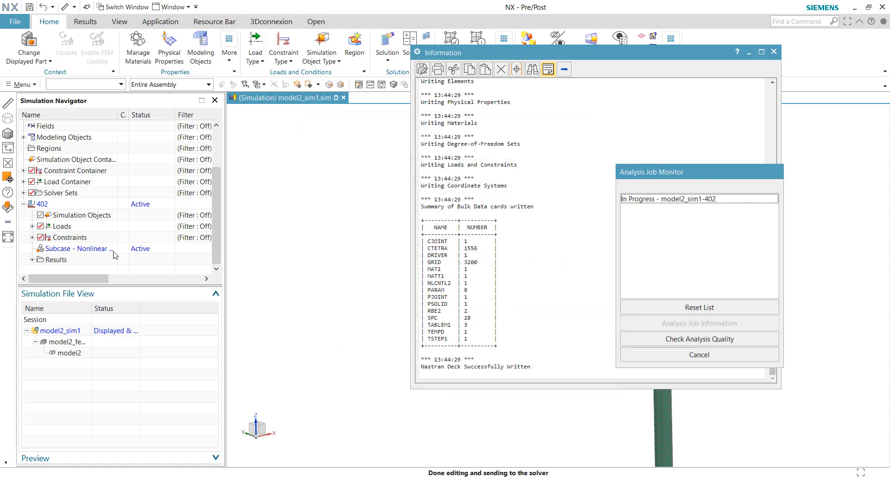
- Open the structural results of solution 402, expand Increment 1, and close the Information and Analysis Job Monitor windows
{"action": "left_click", "coordinate": [32, 259]}
{"action": "double_click", "coordinate": [61, 260]}
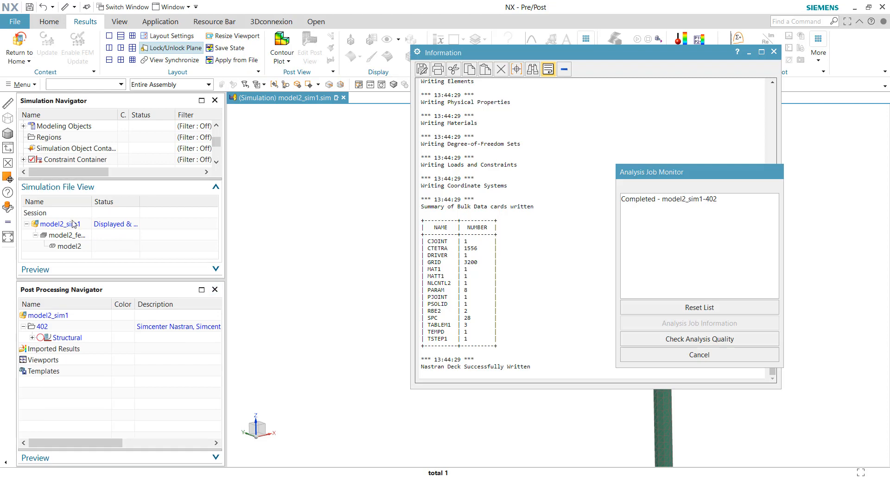
{"action": "left_click", "coordinate": [215, 101]}
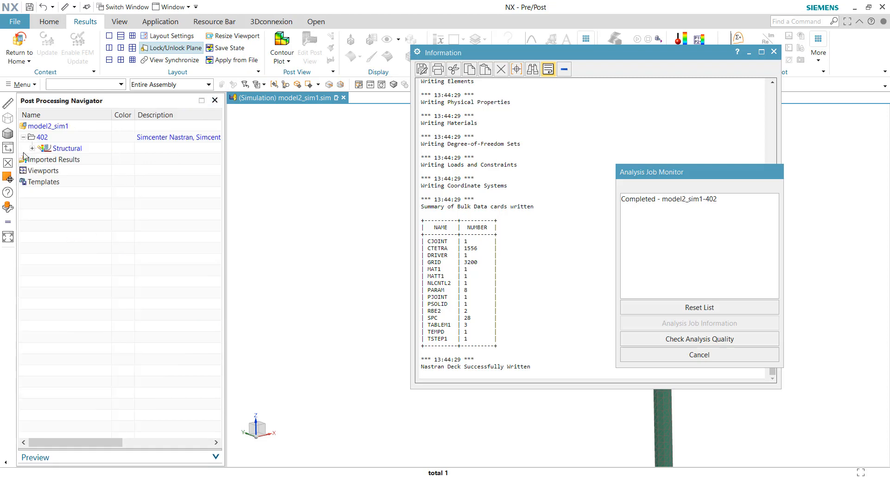
{"action": "left_click", "coordinate": [32, 148]}
{"action": "left_click", "coordinate": [41, 282]}
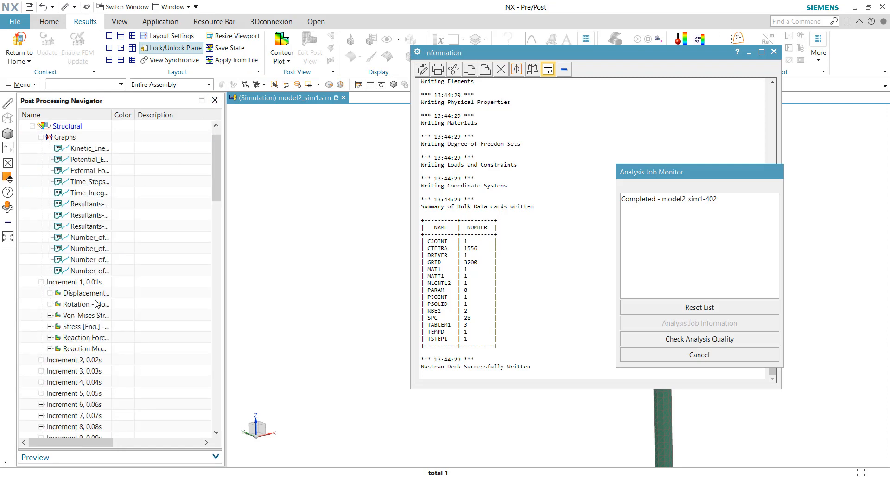
{"action": "left_click", "coordinate": [774, 51]}
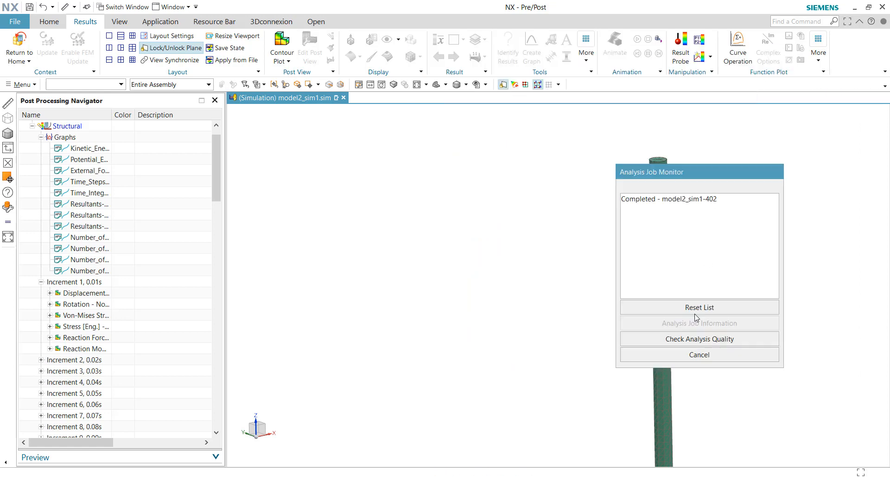
{"action": "left_click", "coordinate": [682, 354]}
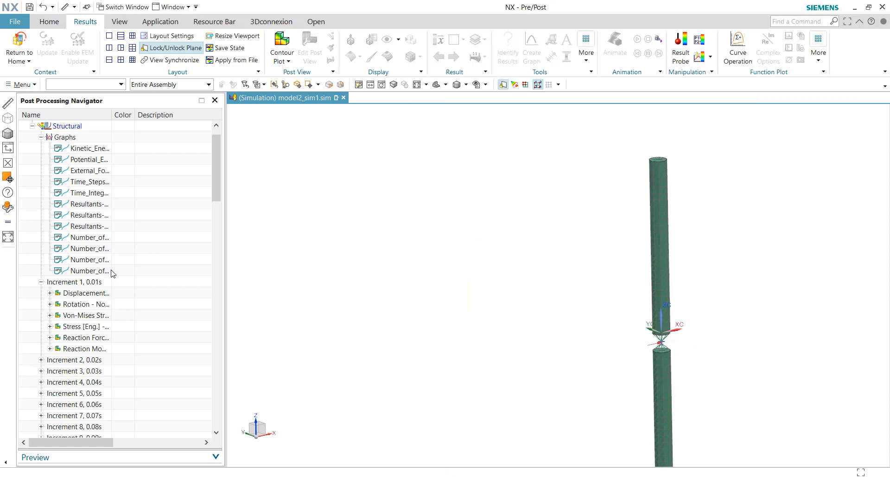
- Plot the nodal displacement for Increment 1 and switch the contour to its Z component
{"action": "double_click", "coordinate": [68, 293]}
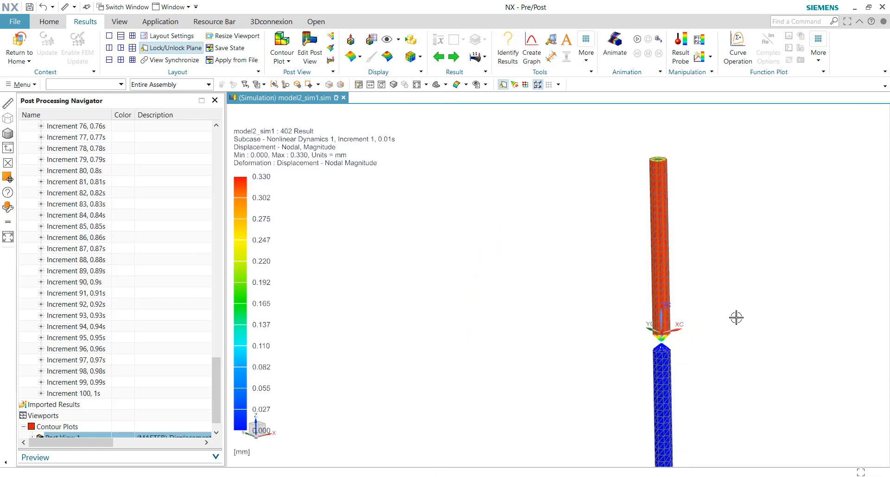
{"action": "scroll", "coordinate": [121, 405], "scroll_direction": "down", "scroll_amount": 1}
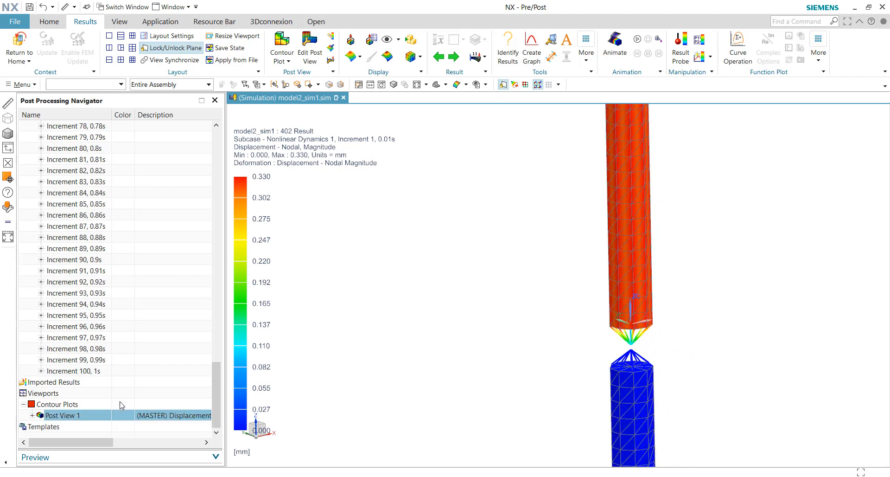
{"action": "scroll", "coordinate": [98, 368], "scroll_direction": "up", "scroll_amount": 20}
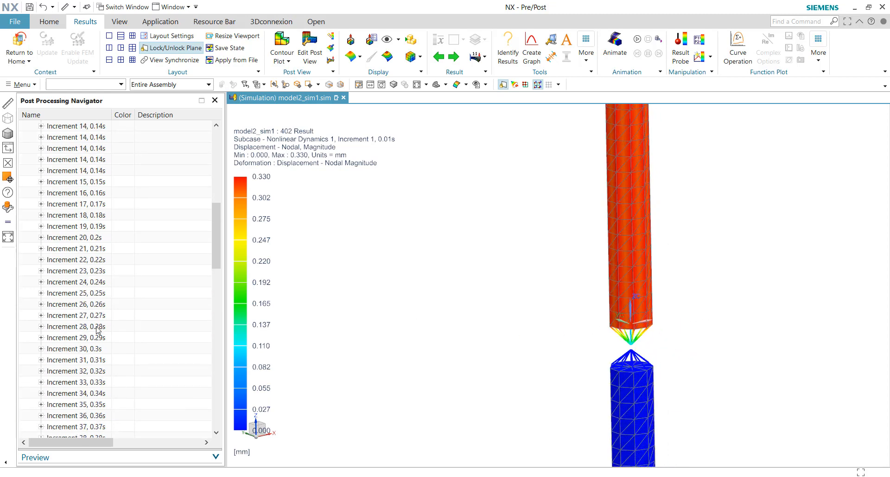
{"action": "left_click", "coordinate": [50, 315]}
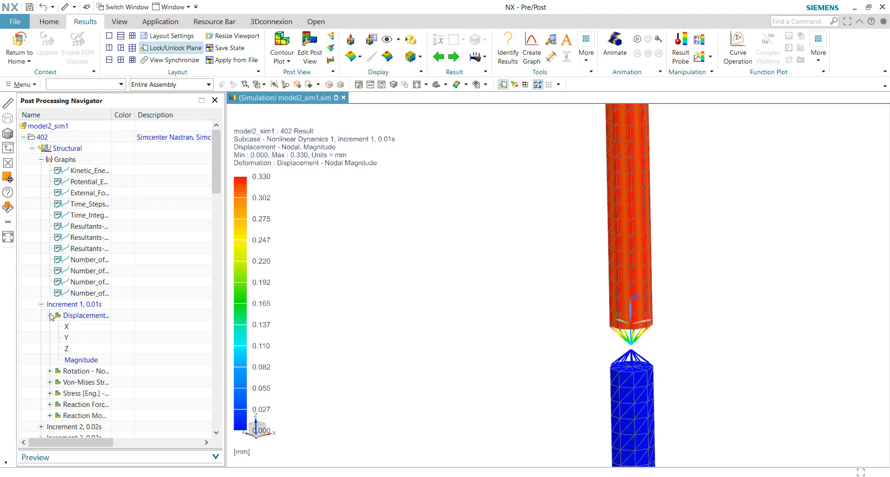
{"action": "double_click", "coordinate": [78, 348]}
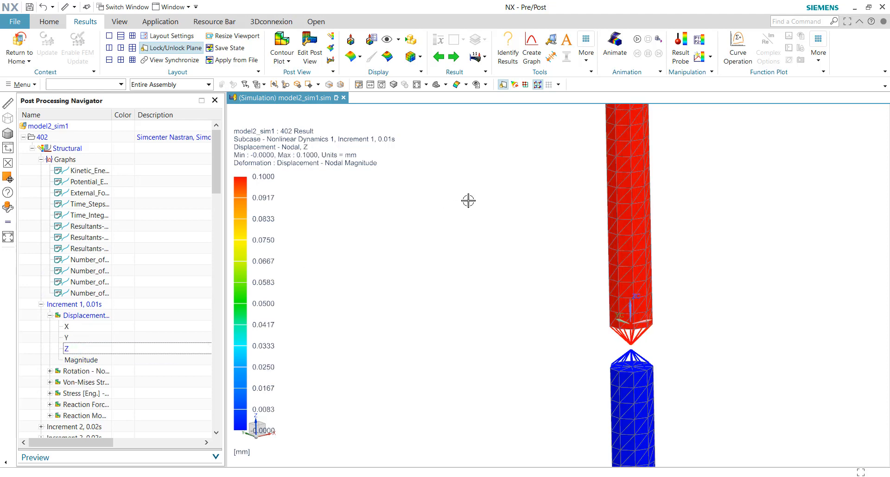
- Plot the nodal Z rotation for Increment 1 and examine the joint area between the two cylinders
{"action": "scroll", "coordinate": [76, 313], "scroll_direction": "down", "scroll_amount": 2}
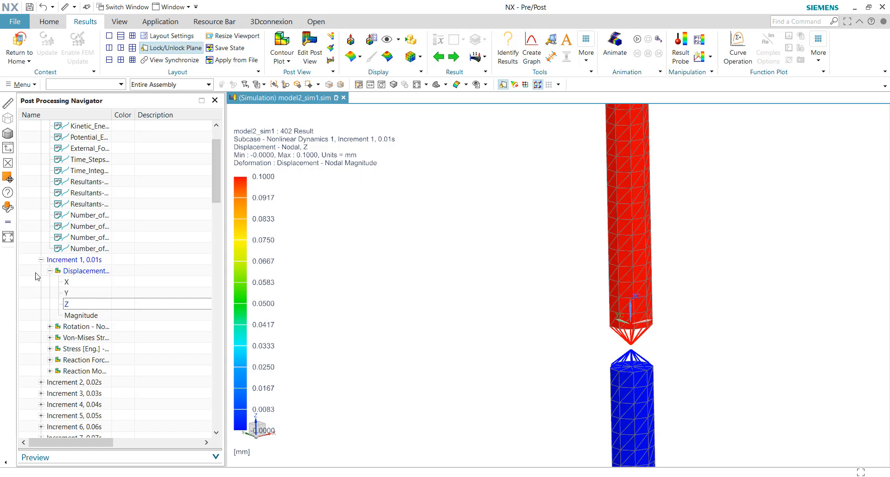
{"action": "double_click", "coordinate": [76, 327]}
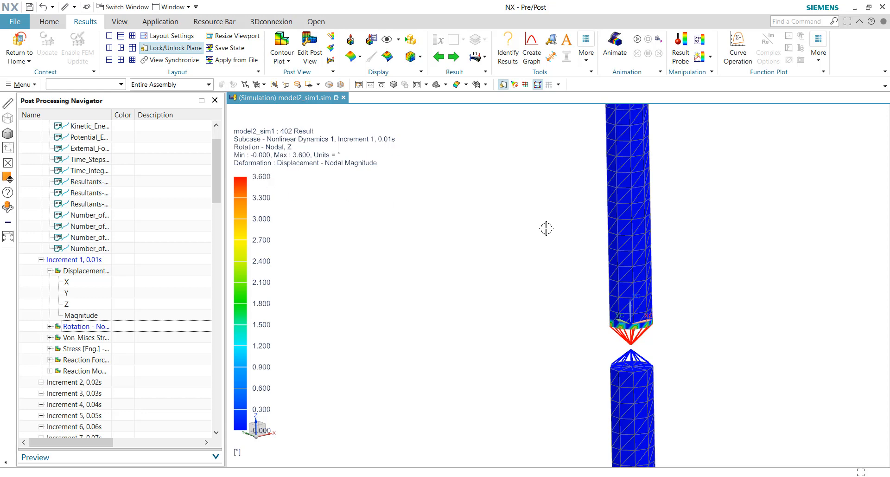
{"action": "scroll", "coordinate": [539, 254], "scroll_direction": "down", "scroll_amount": 1}
{"action": "scroll", "coordinate": [612, 320], "scroll_direction": "up", "scroll_amount": 2}
{"action": "scroll", "coordinate": [613, 323], "scroll_direction": "up", "scroll_amount": 1}
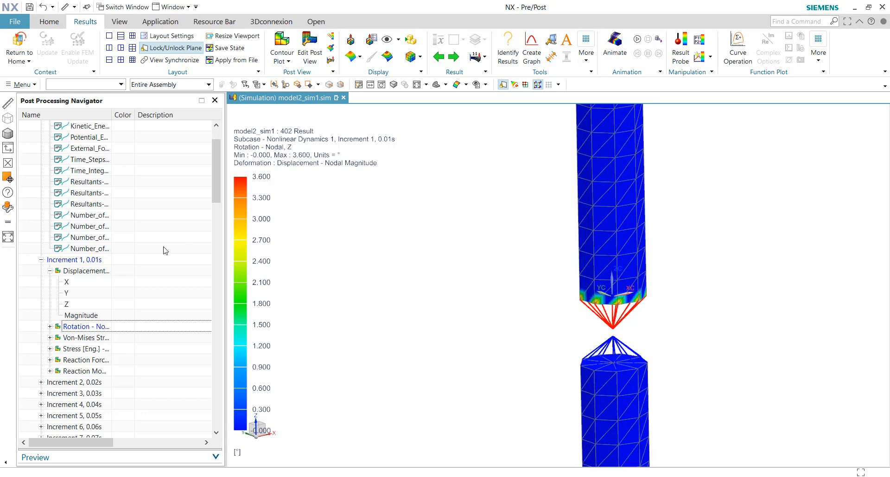
- Animate the rotation result over Iterations as a full cycle with a synchronized frame delay of 0 ms
{"action": "left_click", "coordinate": [613, 44]}
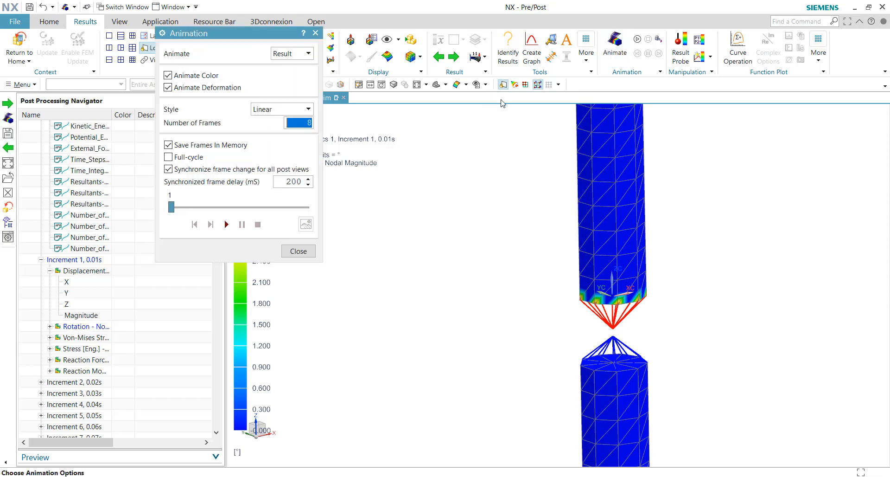
{"action": "left_click_drag", "start_coordinate": [265, 34], "coordinate": [431, 207]}
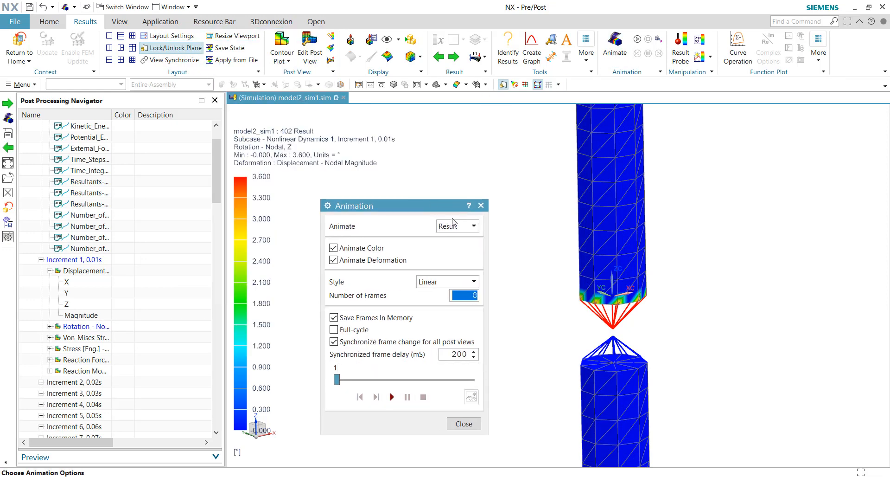
{"action": "left_click", "coordinate": [457, 226]}
{"action": "left_click", "coordinate": [456, 249]}
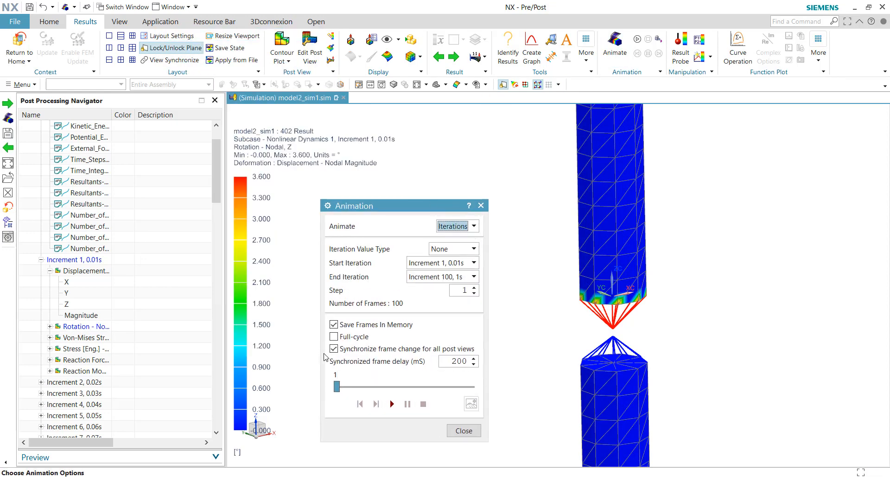
{"action": "left_click", "coordinate": [339, 337]}
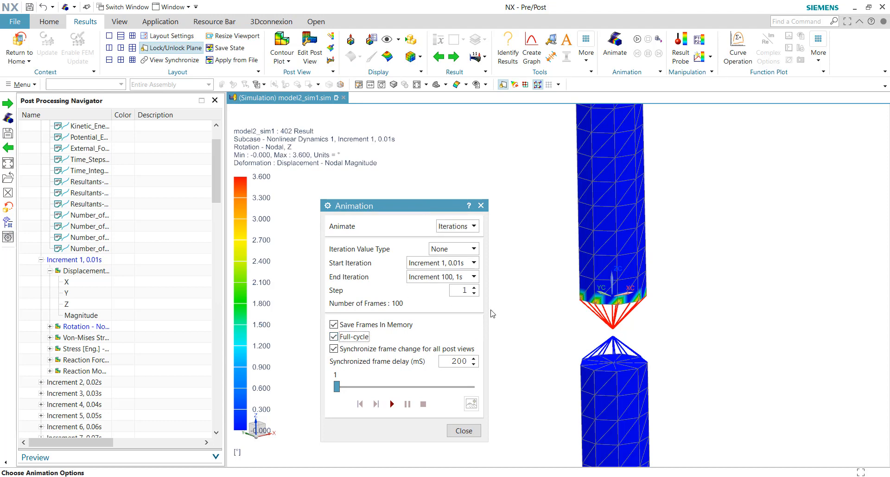
{"action": "left_click", "coordinate": [474, 364]}
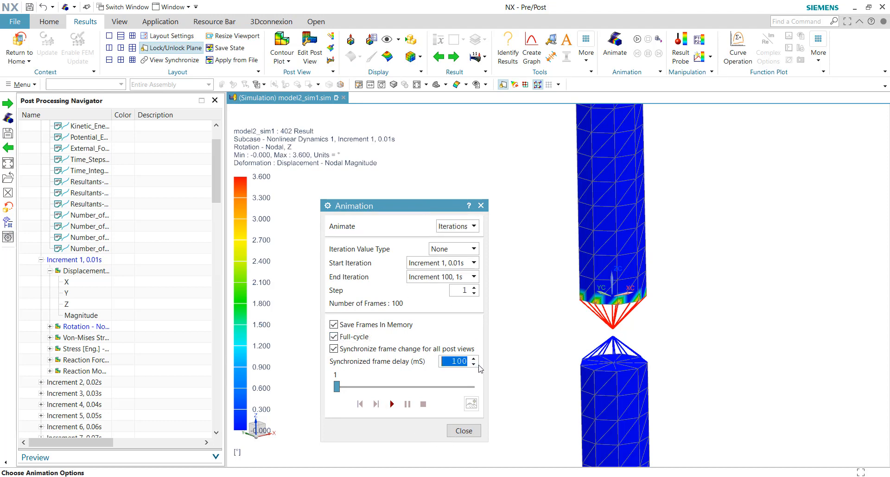
{"action": "left_click", "coordinate": [473, 364]}
{"action": "left_click", "coordinate": [392, 404]}
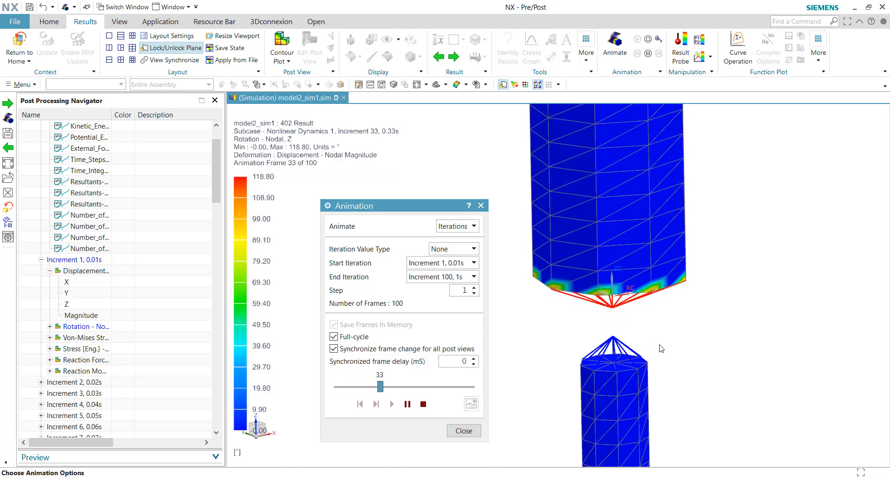
- Examine the animated joint from below and from the side, then stop the animation and close its settings
{"action": "middle_click_drag", "start_coordinate": [649, 302], "coordinate": [565, 295]}
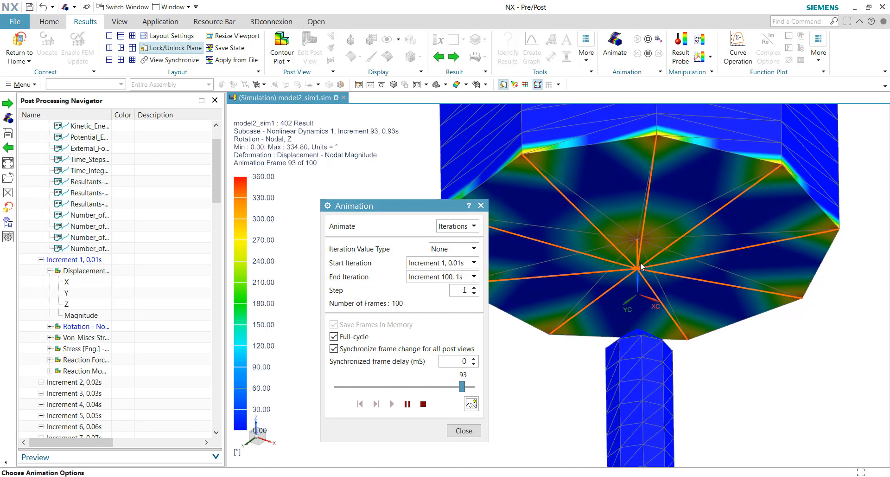
{"action": "middle_click_drag", "start_coordinate": [641, 266], "coordinate": [688, 270]}
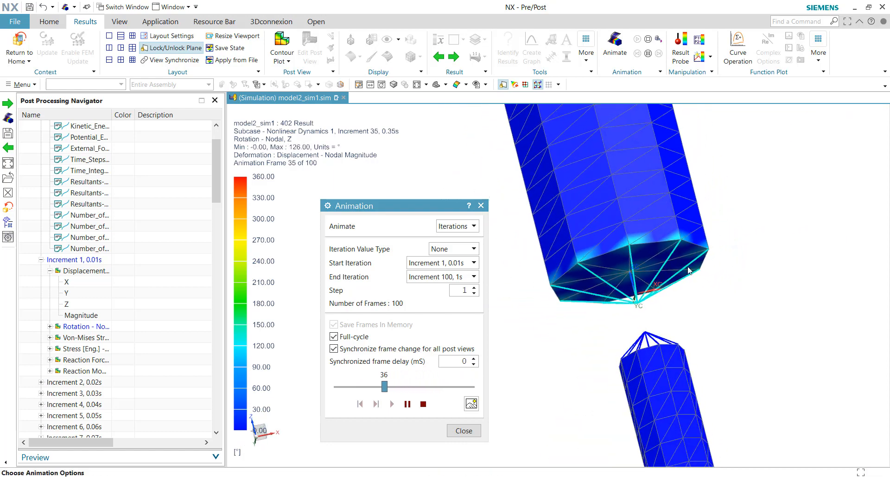
{"action": "left_click", "coordinate": [424, 404]}
{"action": "left_click", "coordinate": [457, 430]}
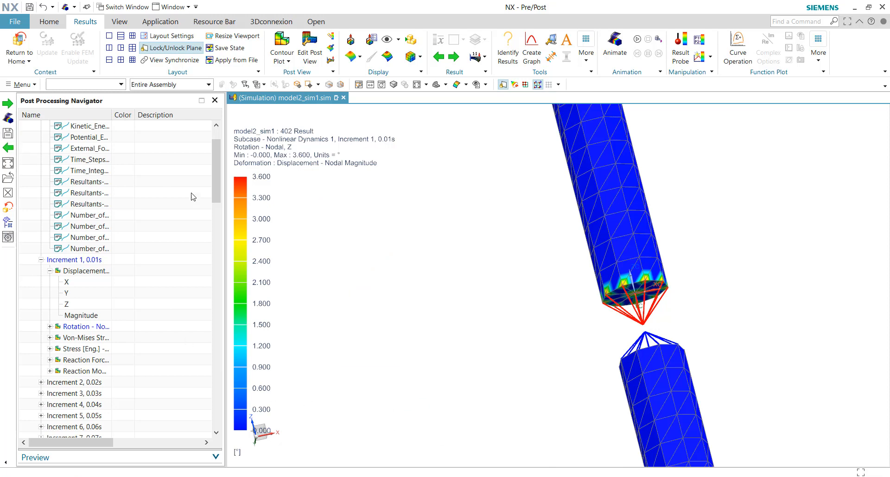
- Bring back the Simulation Navigator and close the Post Processing Navigator
{"action": "right_click", "coordinate": [357, 237]}
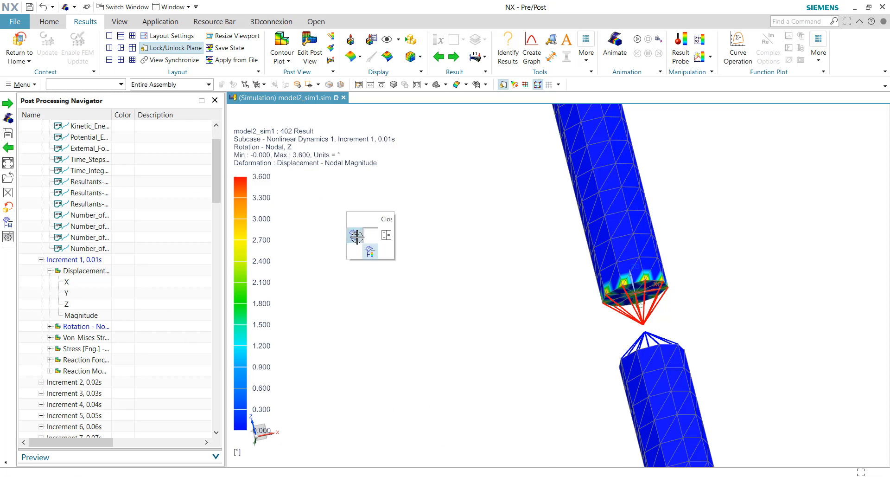
{"action": "left_click", "coordinate": [357, 236]}
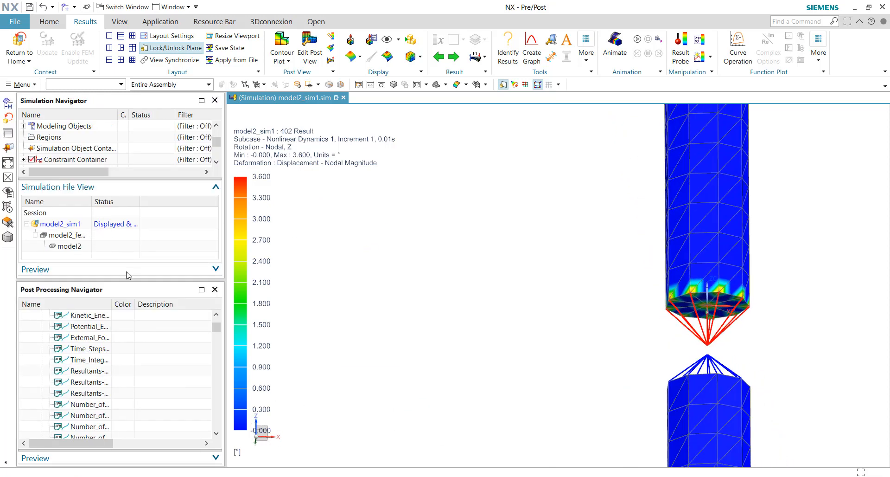
{"action": "left_click", "coordinate": [215, 289]}
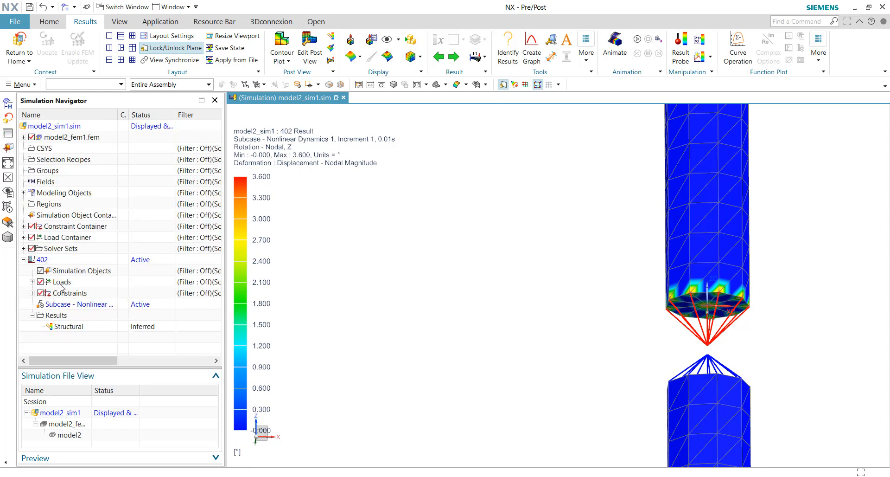
- Edit solution 402 and enable Large Displacements (LGDISP) in its parameters
{"action": "right_click", "coordinate": [47, 260]}
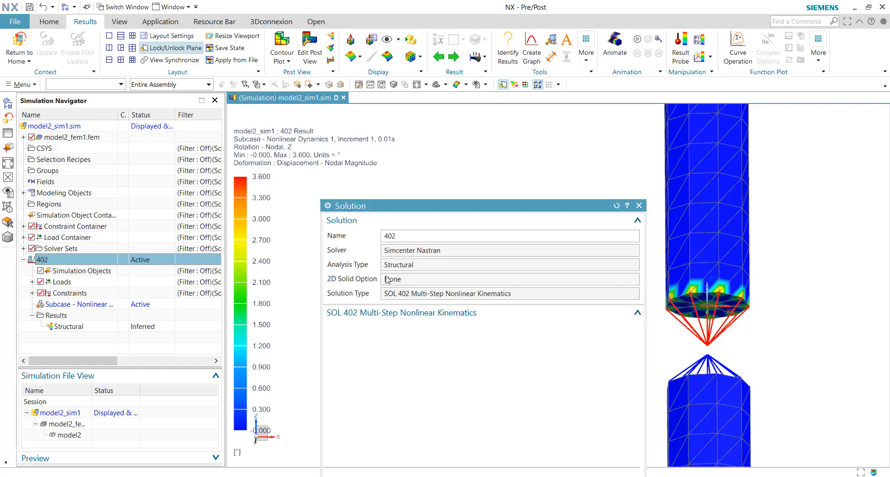
{"action": "left_click_drag", "start_coordinate": [499, 206], "coordinate": [467, 53]}
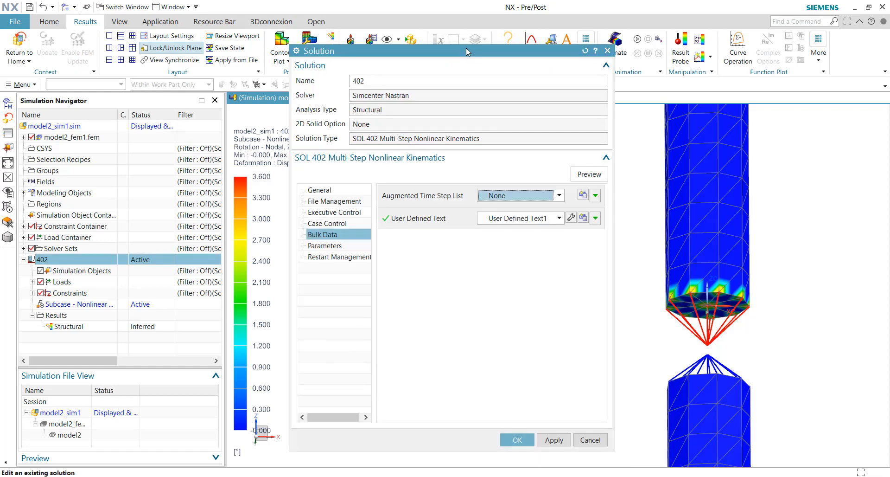
{"action": "left_click", "coordinate": [339, 239]}
{"action": "left_click", "coordinate": [339, 245]}
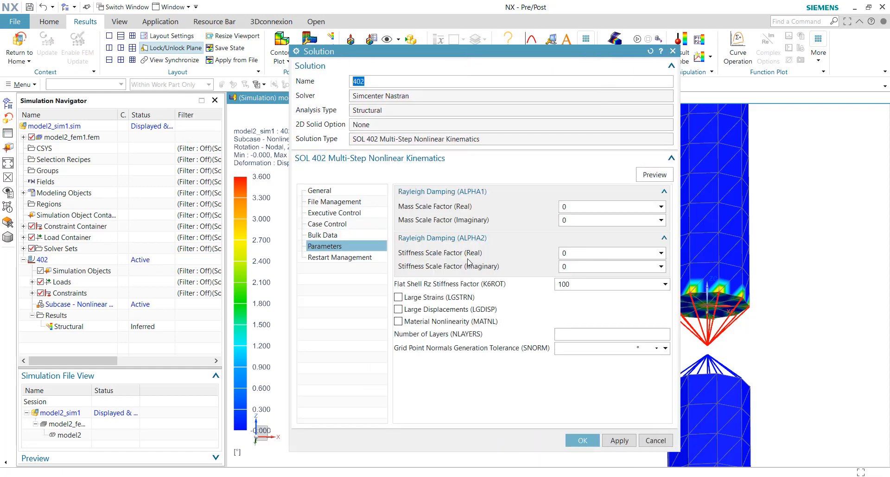
{"action": "left_click", "coordinate": [419, 310]}
{"action": "left_click", "coordinate": [579, 441]}
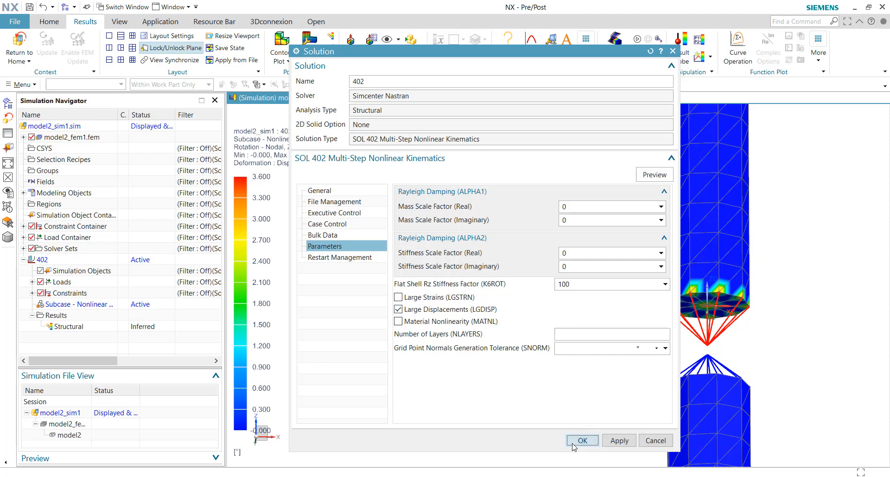
{"action": "right_click", "coordinate": [84, 261]}
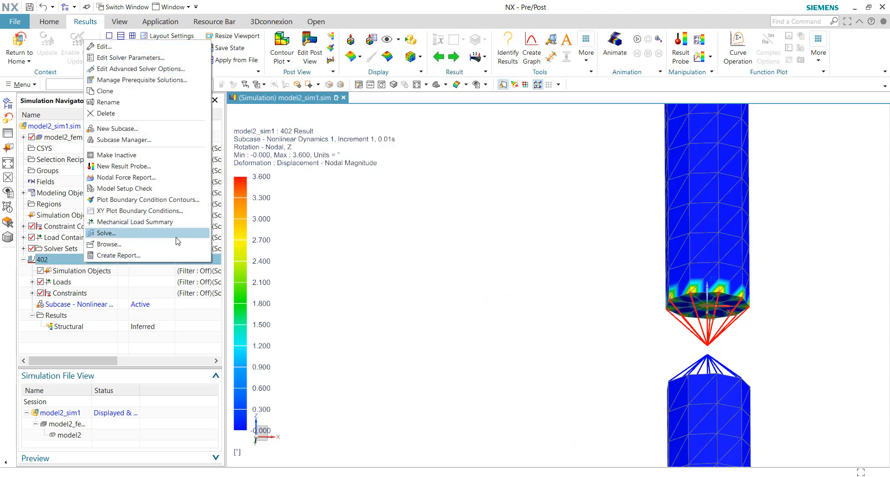
{"action": "left_click", "coordinate": [177, 234]}
{"action": "left_click", "coordinate": [432, 175]}
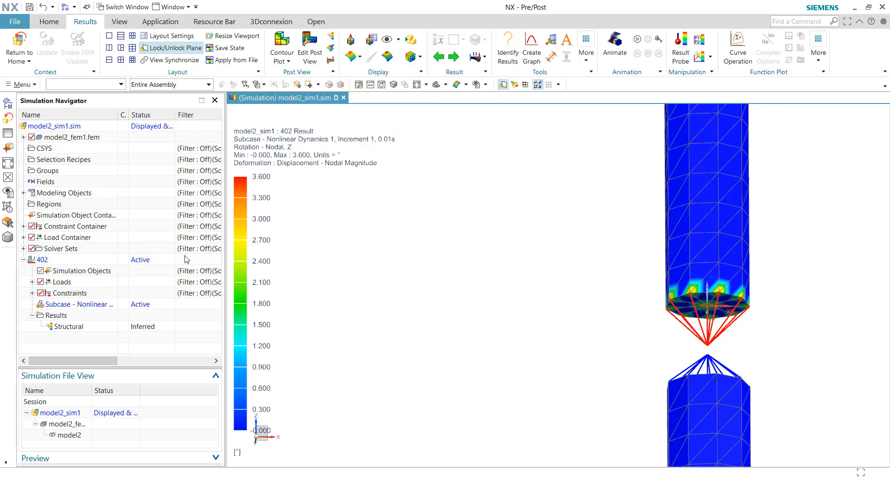
- Open the end-of-section keyin text of solution 402's bulk data user defined text and enlarge its editing window
{"action": "right_click", "coordinate": [99, 260]}
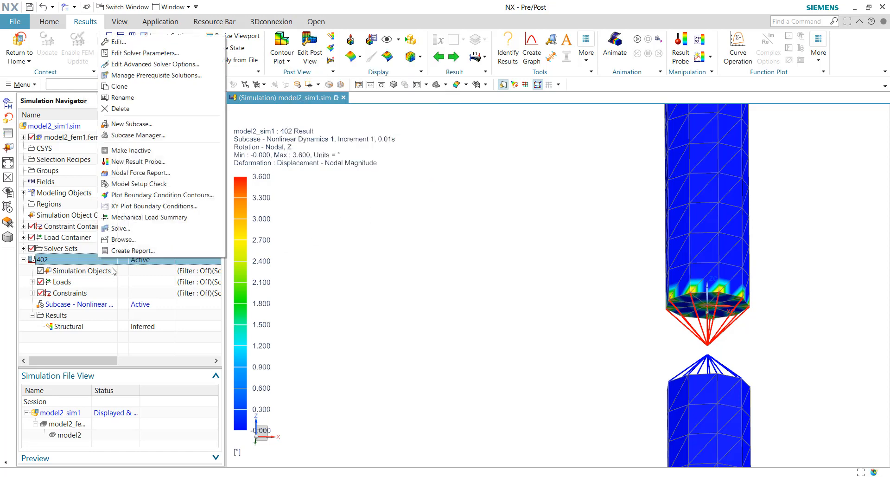
{"action": "left_click", "coordinate": [166, 43]}
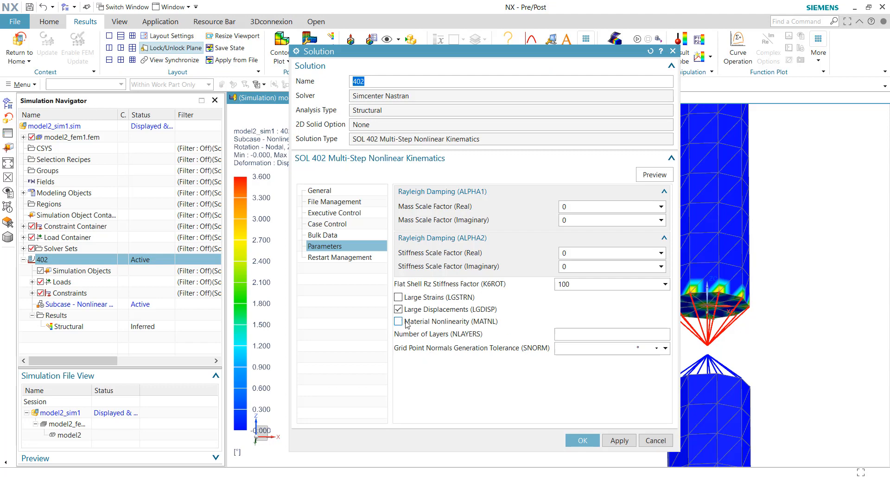
{"action": "left_click", "coordinate": [356, 234]}
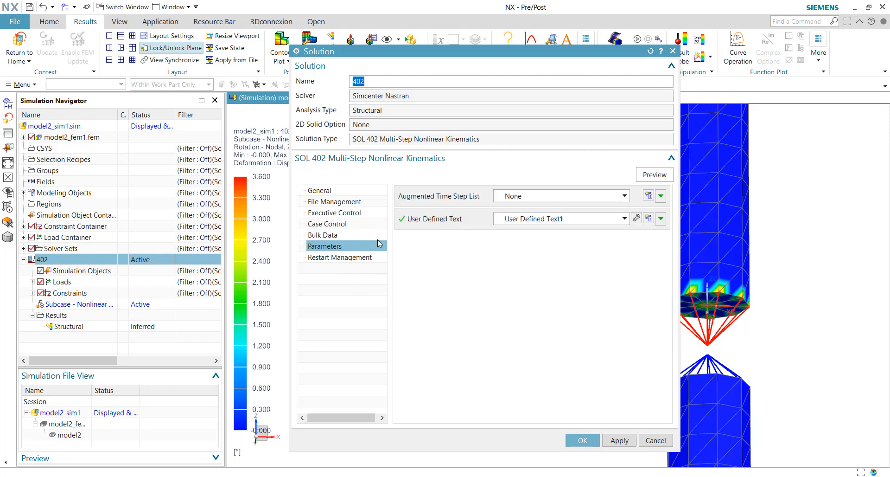
{"action": "left_click", "coordinate": [636, 218]}
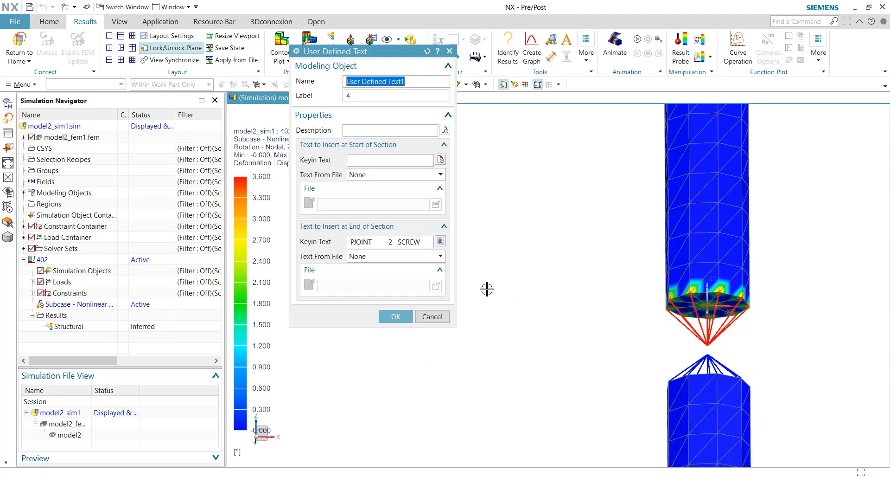
{"action": "left_click", "coordinate": [440, 241]}
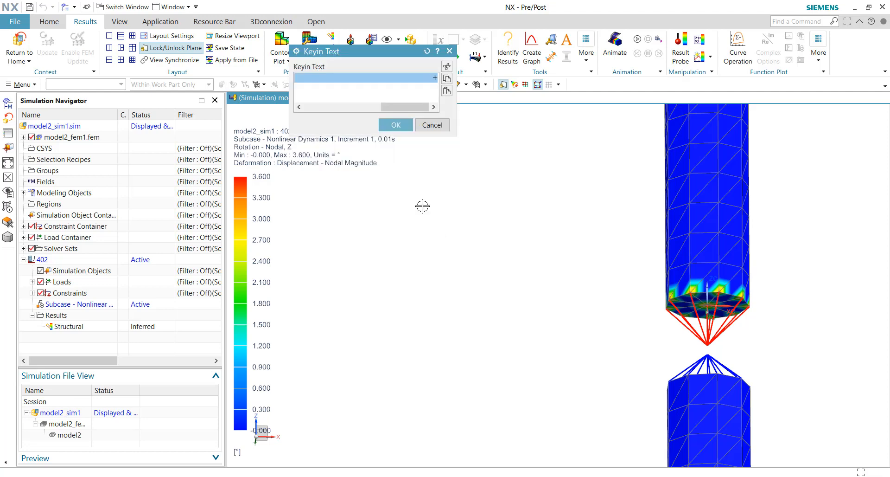
{"action": "left_click_drag", "start_coordinate": [456, 131], "coordinate": [522, 241]}
{"action": "left_click_drag", "start_coordinate": [414, 212], "coordinate": [315, 211]}
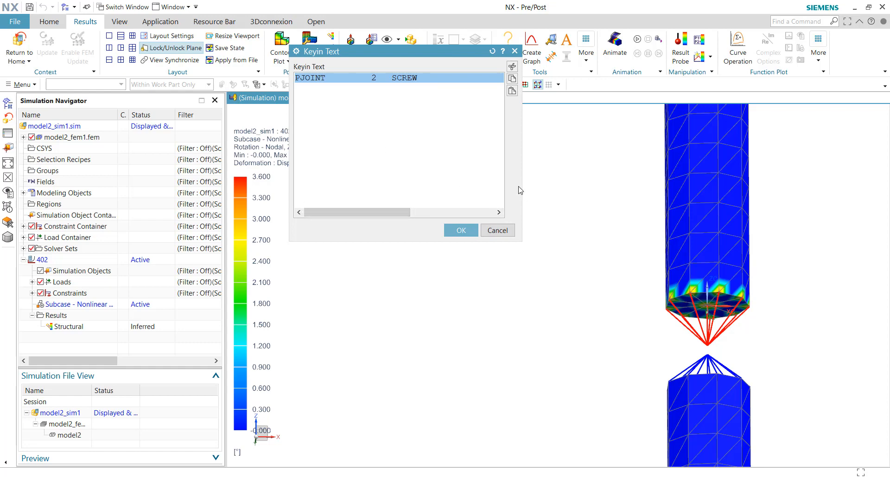
{"action": "left_click_drag", "start_coordinate": [521, 189], "coordinate": [651, 191]}
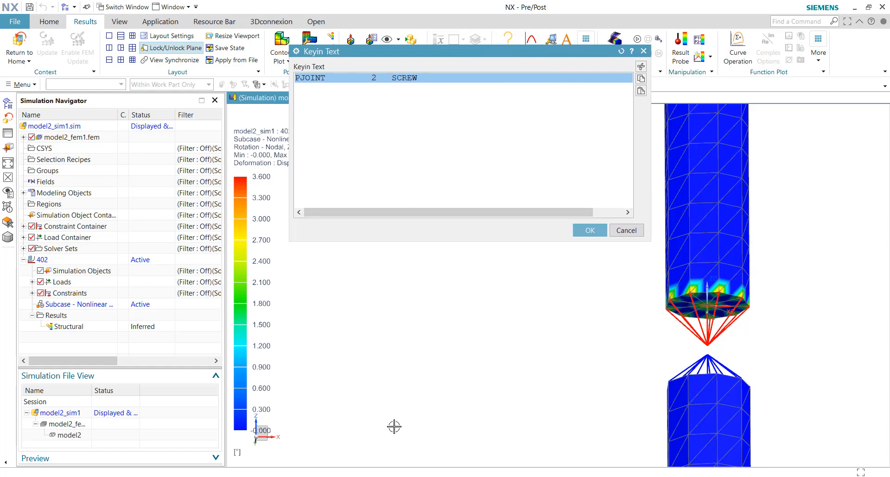
- Replace the keyin text with the two-line PJOINT 2 SCREW card from Notepad, including the 10.0 continuation line, and accept the solution edits
{"action": "left_click", "coordinate": [415, 414]}
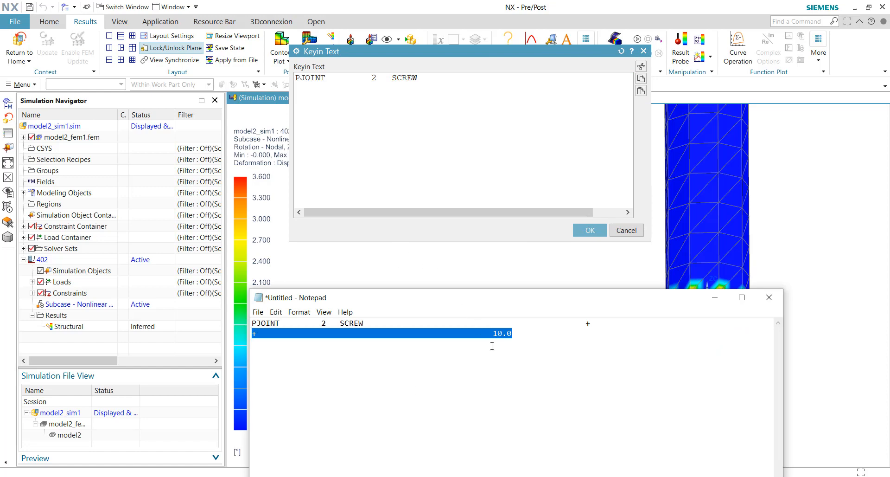
{"action": "left_click", "coordinate": [544, 347]}
{"action": "left_click_drag", "start_coordinate": [523, 342], "coordinate": [253, 290]}
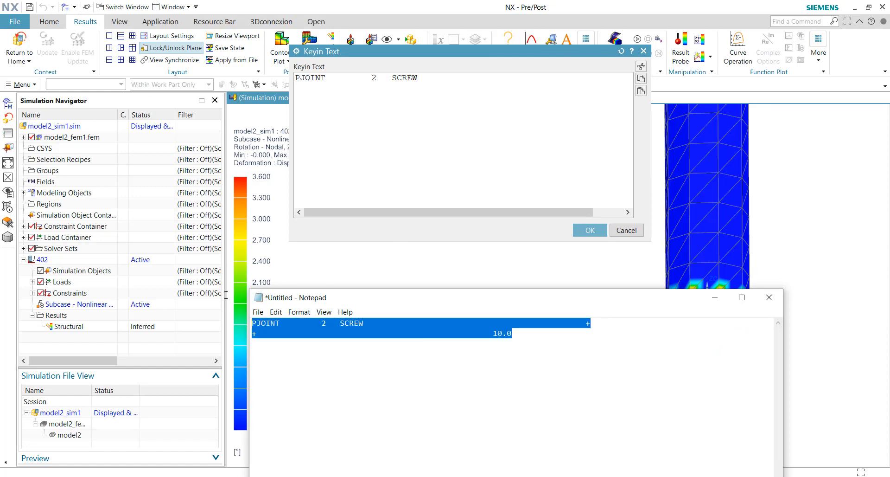
{"action": "left_click", "coordinate": [525, 153]}
{"action": "key", "text": "ctrl+a"}
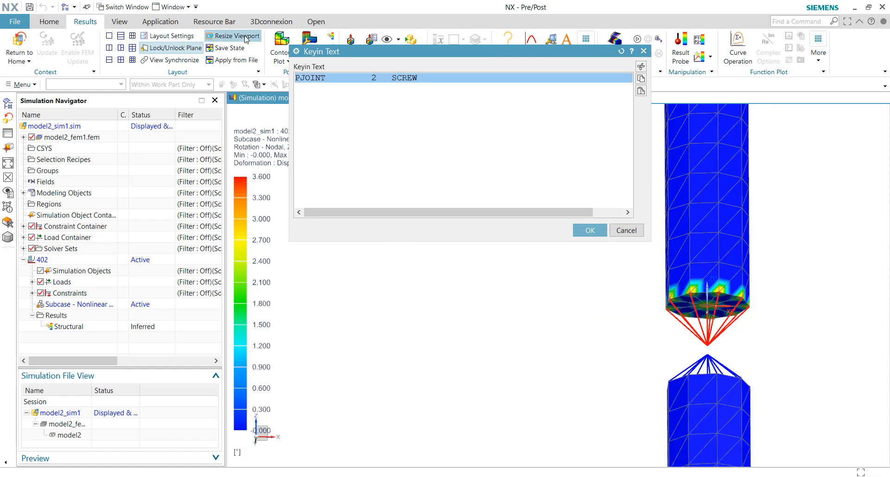
{"action": "key", "text": "ctrl+v"}
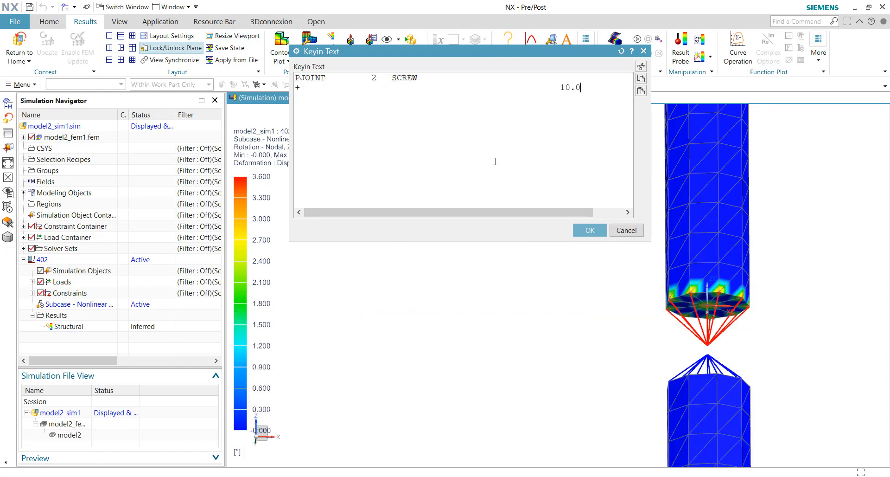
{"action": "left_click", "coordinate": [576, 232]}
{"action": "left_click", "coordinate": [396, 320]}
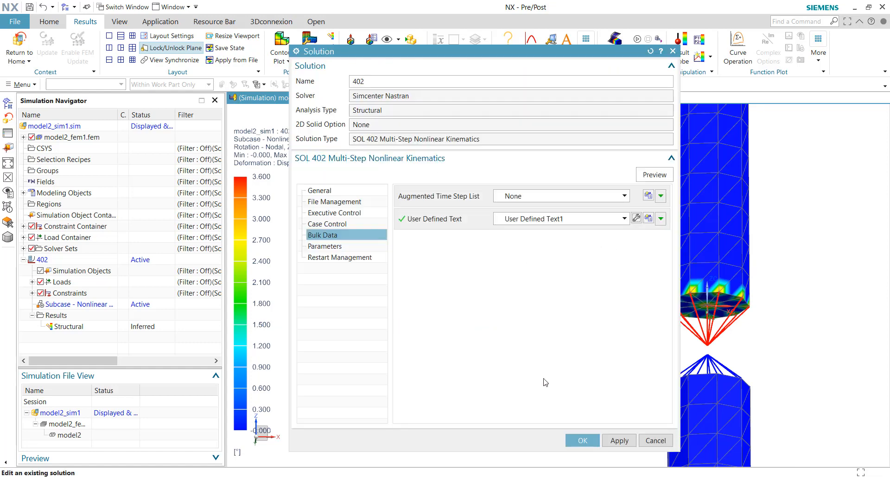
{"action": "left_click", "coordinate": [575, 440]}
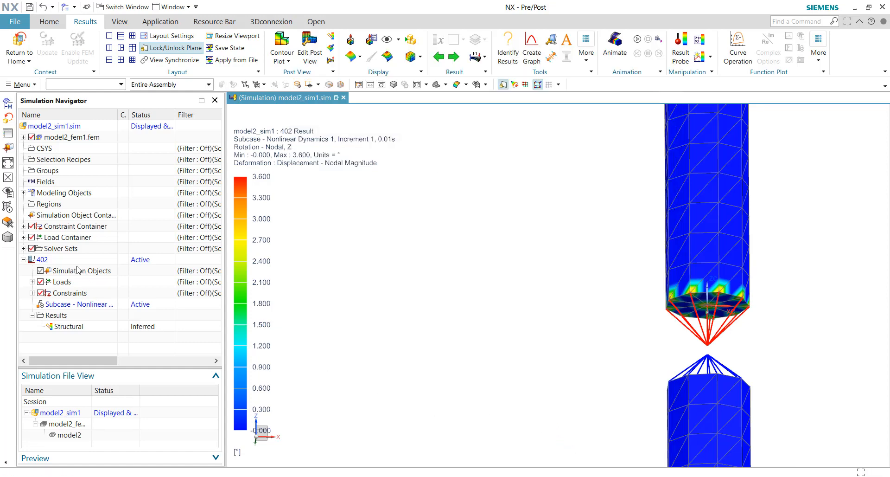
- Submit solution 402 with Write, Edit & Solve Input File so the solver deck opens for editing
{"action": "right_click", "coordinate": [54, 262]}
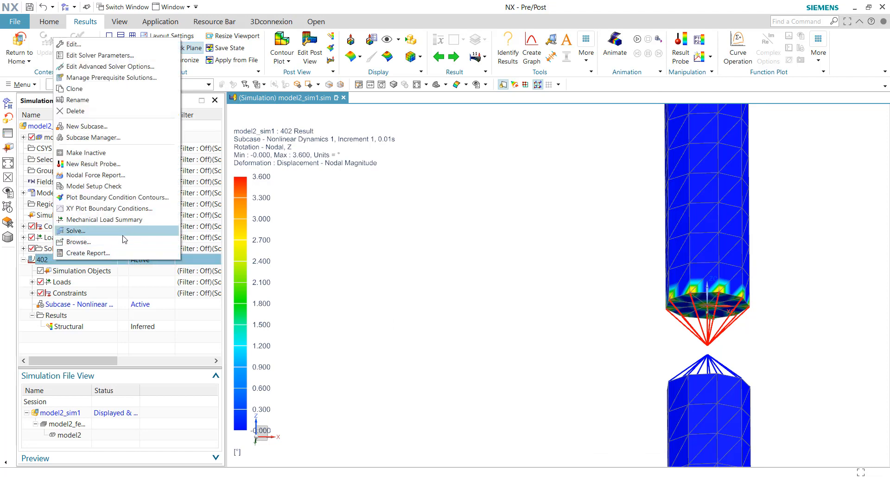
{"action": "left_click", "coordinate": [124, 238]}
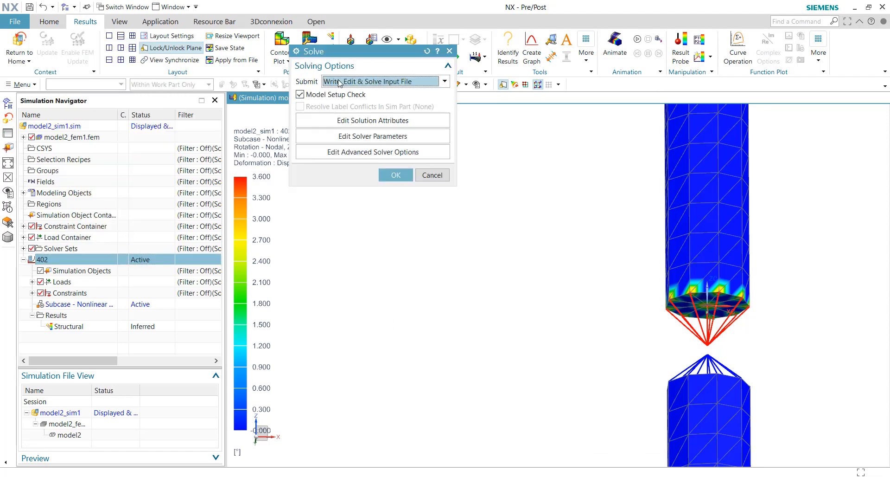
{"action": "left_click", "coordinate": [395, 175]}
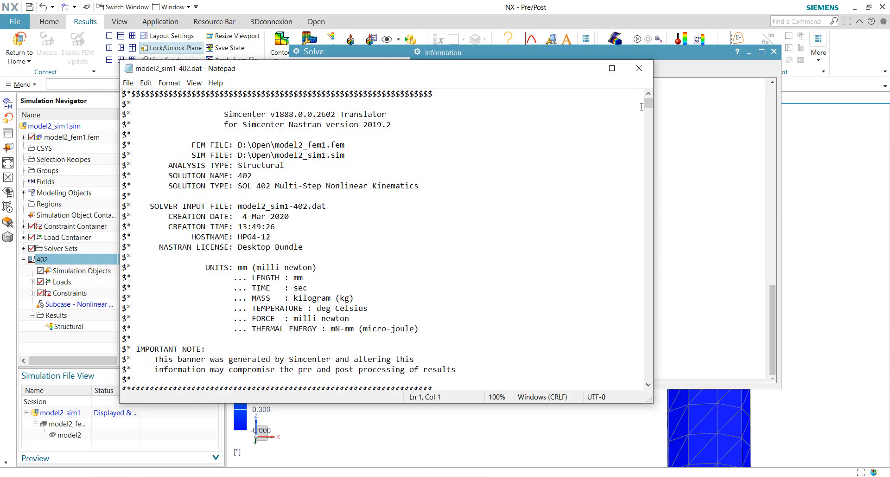
- Find the PJOINT property card in the input file and comment out its SLIDER line with $
{"action": "key", "text": "ctrl+f"}
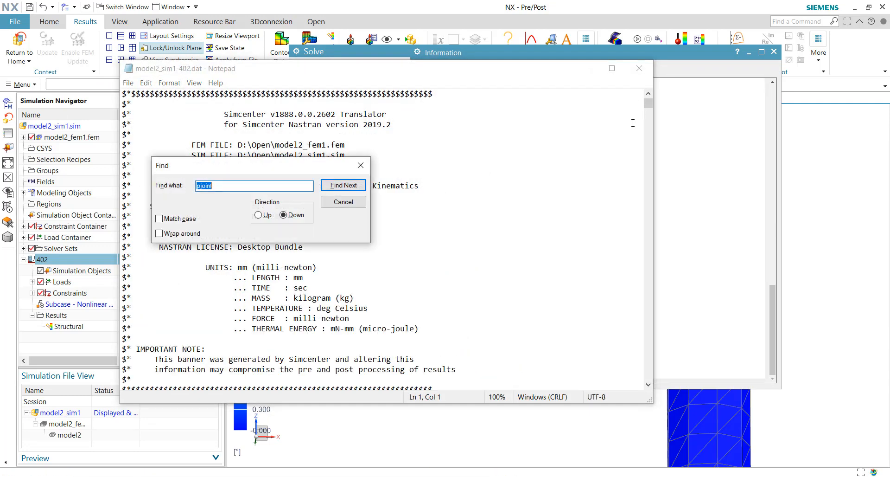
{"action": "key", "text": "Return"}
{"action": "scroll", "coordinate": [528, 244], "scroll_direction": "down", "scroll_amount": 3}
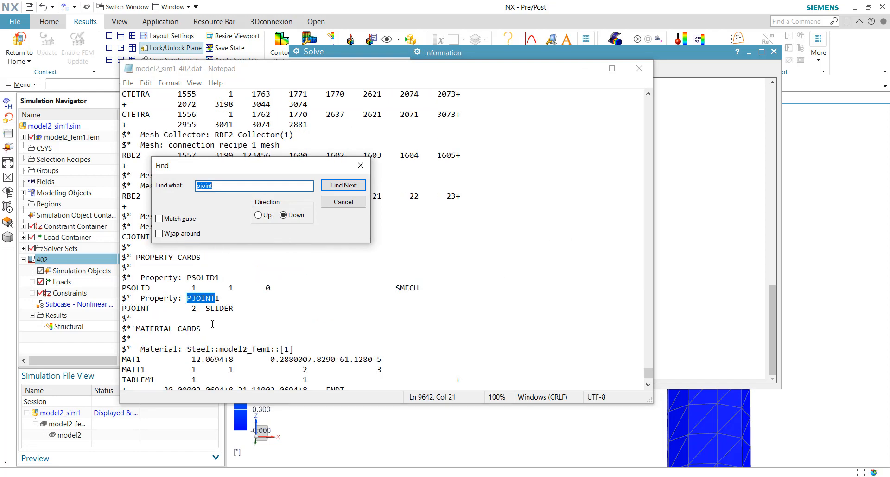
{"action": "left_click", "coordinate": [123, 308]}
{"action": "type", "text": "$"}
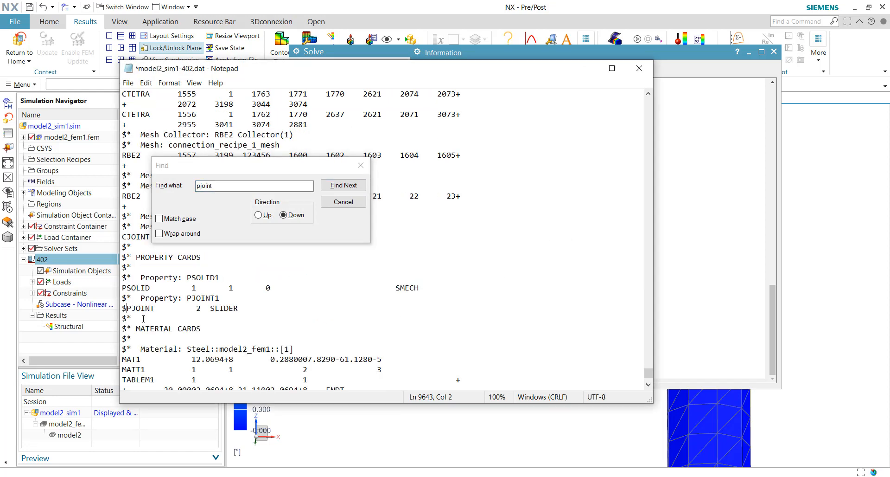
- Check the PJOINT SCREW keyin text at the end of the deck, then save and close the file to start the solve
{"action": "scroll", "coordinate": [189, 330], "scroll_direction": "down", "scroll_amount": 20}
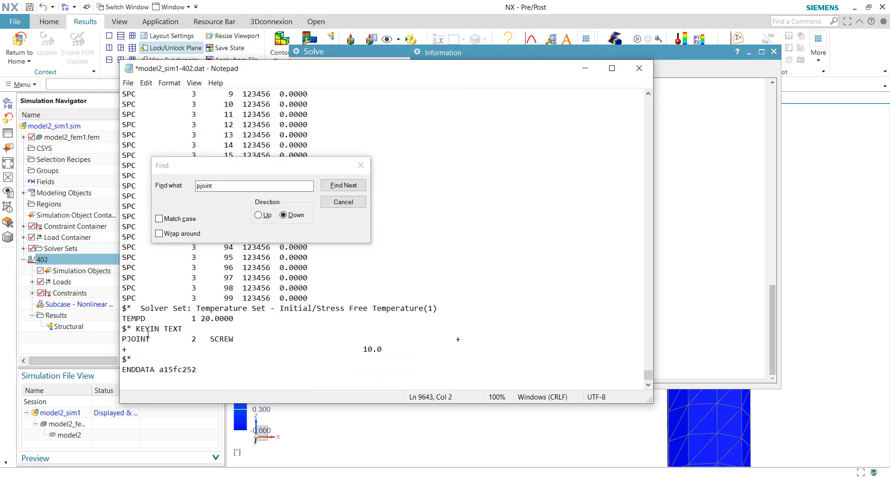
{"action": "left_click_drag", "start_coordinate": [135, 339], "coordinate": [311, 350]}
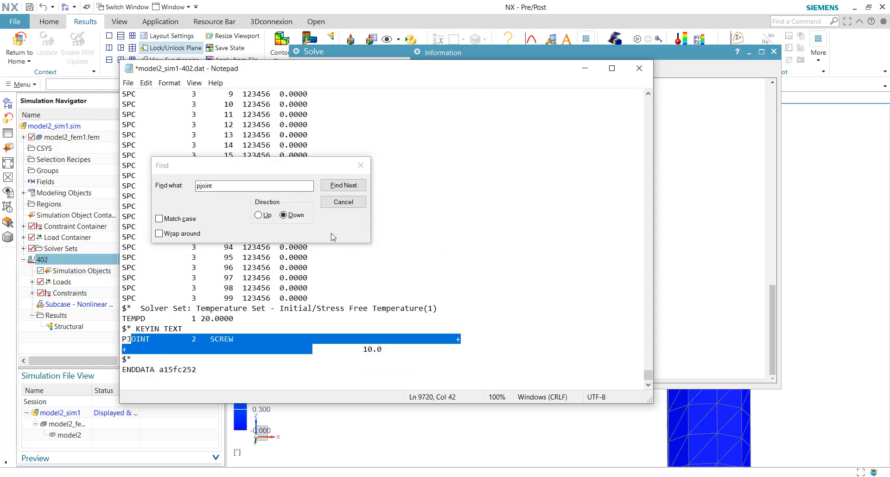
{"action": "left_click", "coordinate": [128, 82]}
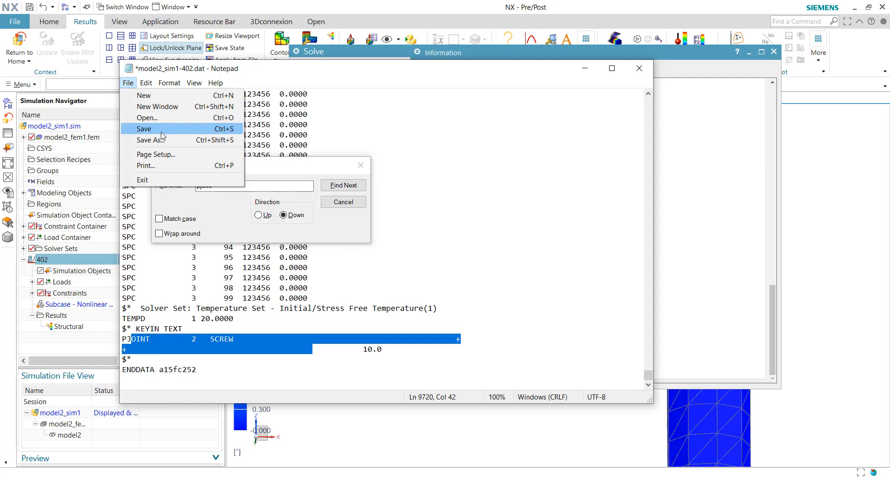
{"action": "left_click", "coordinate": [161, 132]}
{"action": "left_click", "coordinate": [639, 68]}
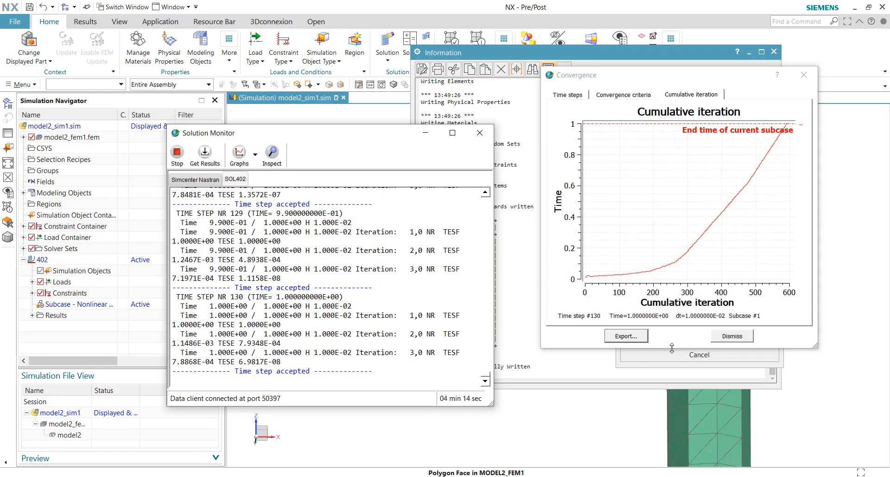
- Check the SOL402 solver log, accept the message review, and close the convergence graph, error message and information window
{"action": "left_click", "coordinate": [232, 181]}
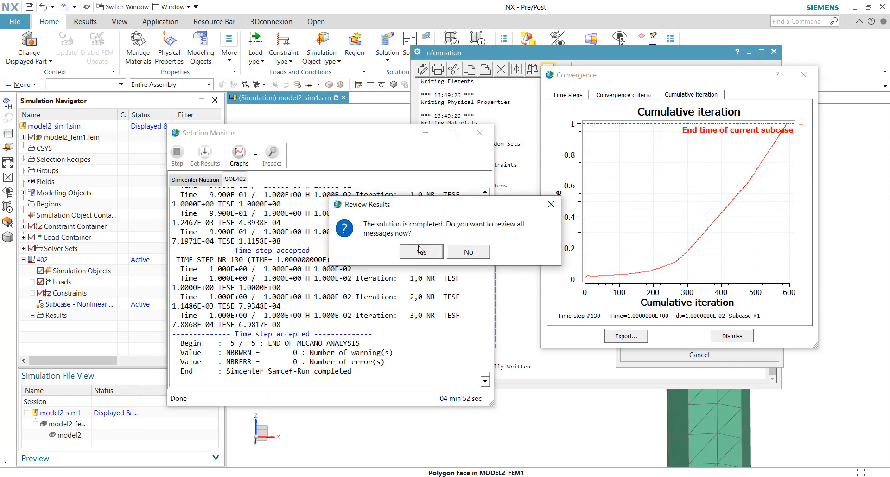
{"action": "left_click", "coordinate": [426, 252]}
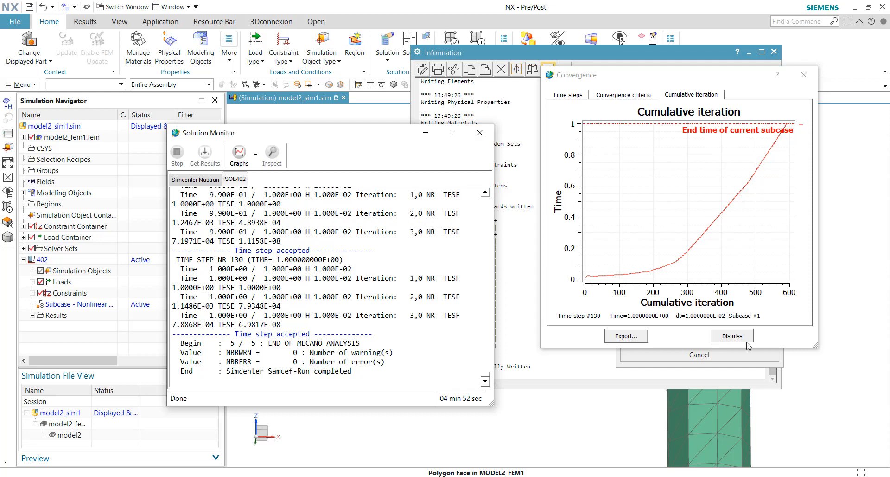
{"action": "left_click", "coordinate": [732, 335]}
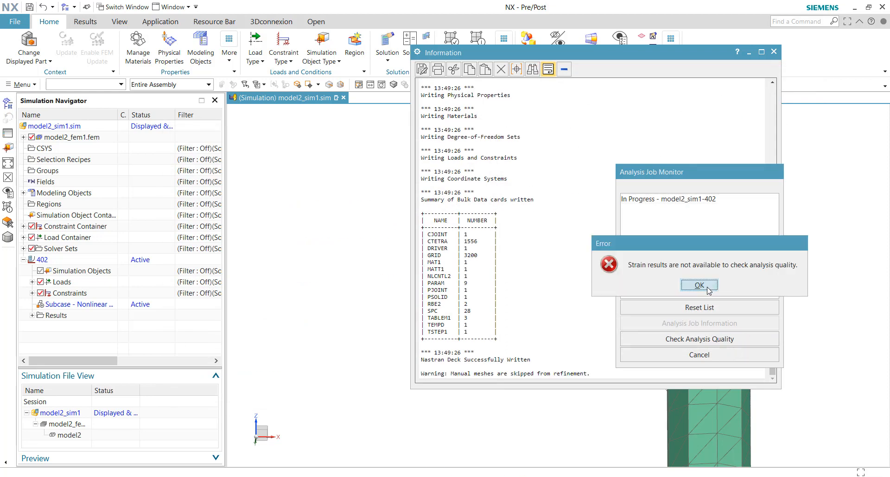
{"action": "left_click", "coordinate": [709, 285]}
{"action": "left_click", "coordinate": [683, 354]}
{"action": "left_click", "coordinate": [774, 52]}
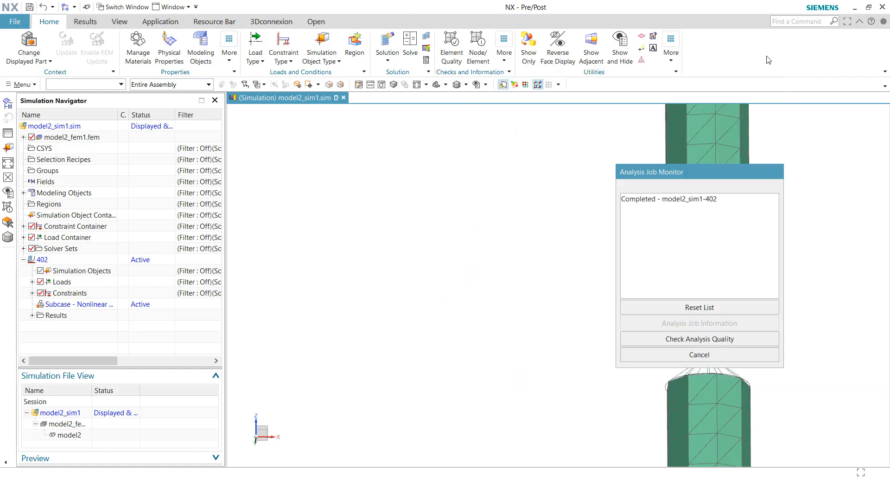
- Load the Structural results of solution 402, plot nodal displacement for Increment 1, 0.01s, and close the Analysis Job Monitor
{"action": "left_click", "coordinate": [32, 315]}
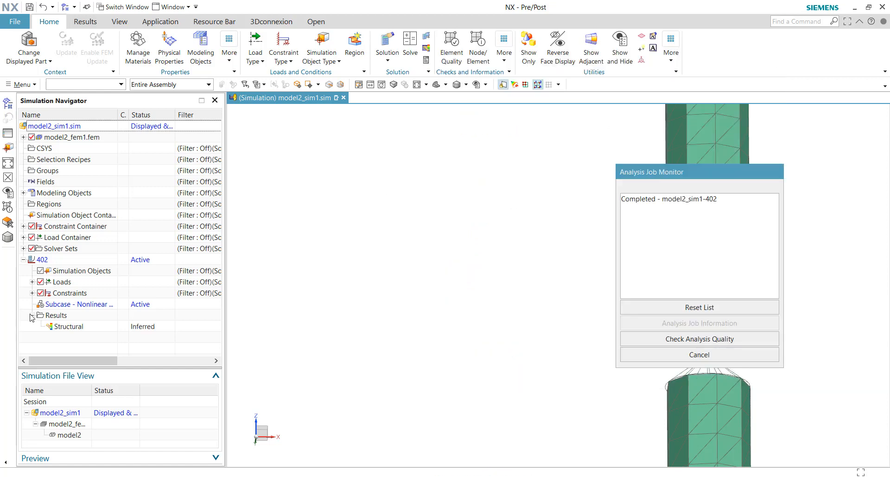
{"action": "double_click", "coordinate": [64, 326]}
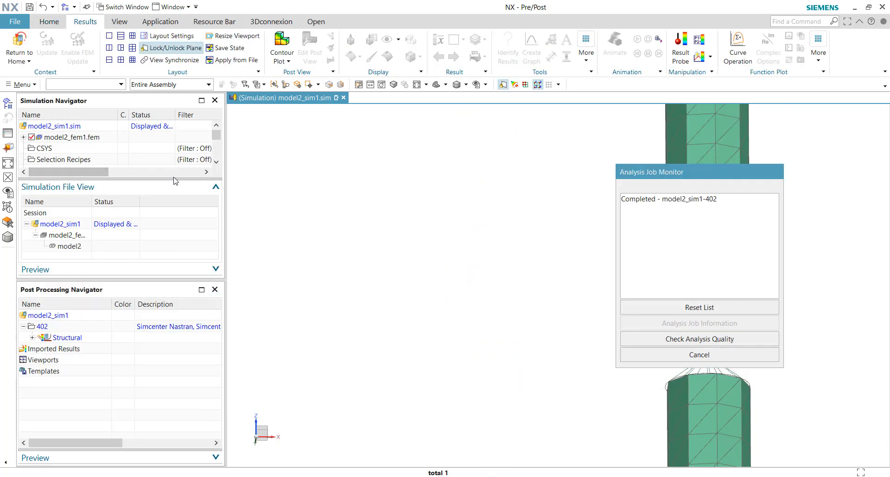
{"action": "left_click", "coordinate": [215, 101]}
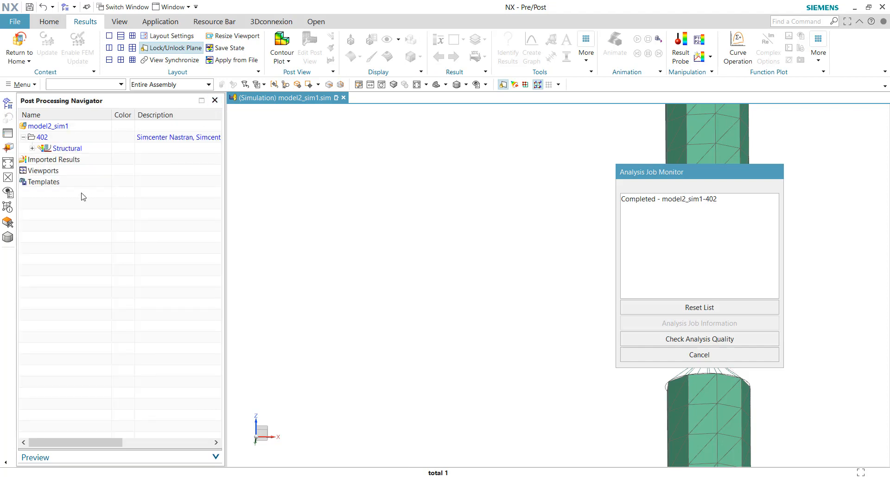
{"action": "left_click", "coordinate": [31, 148]}
{"action": "left_click", "coordinate": [41, 282]}
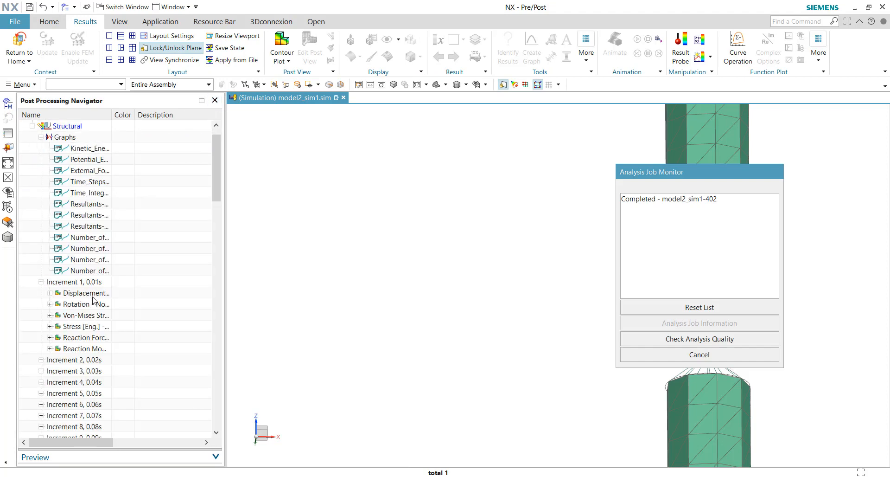
{"action": "double_click", "coordinate": [90, 294]}
{"action": "left_click", "coordinate": [684, 355]}
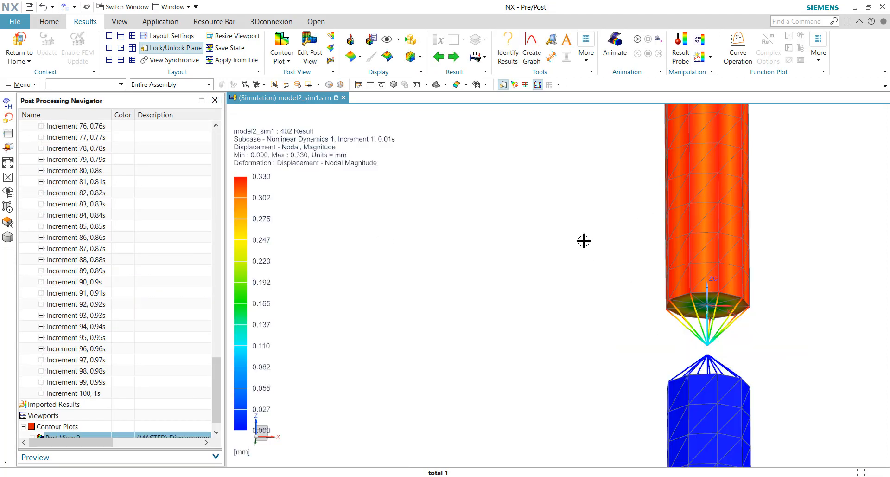
- Animate the displacement result over Iterations as a full cycle, then stop the playback
{"action": "left_click", "coordinate": [629, 60]}
{"action": "left_click", "coordinate": [419, 72]}
{"action": "left_click", "coordinate": [422, 90]}
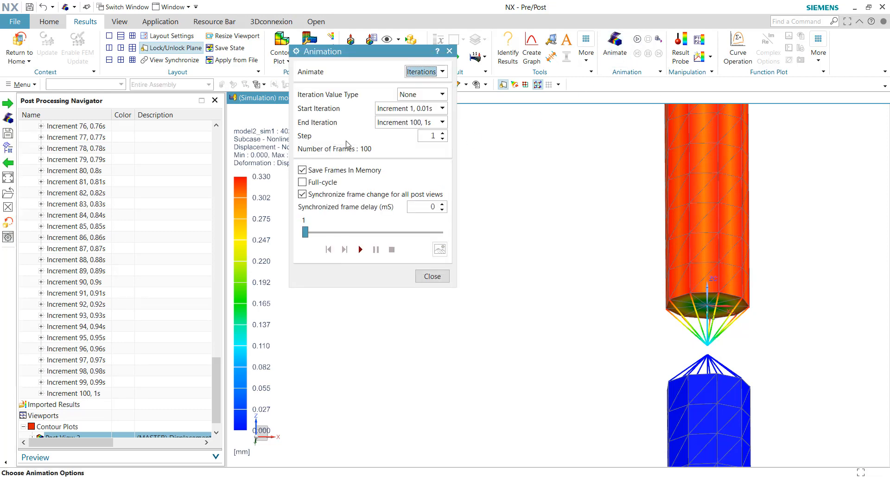
{"action": "left_click", "coordinate": [325, 183]}
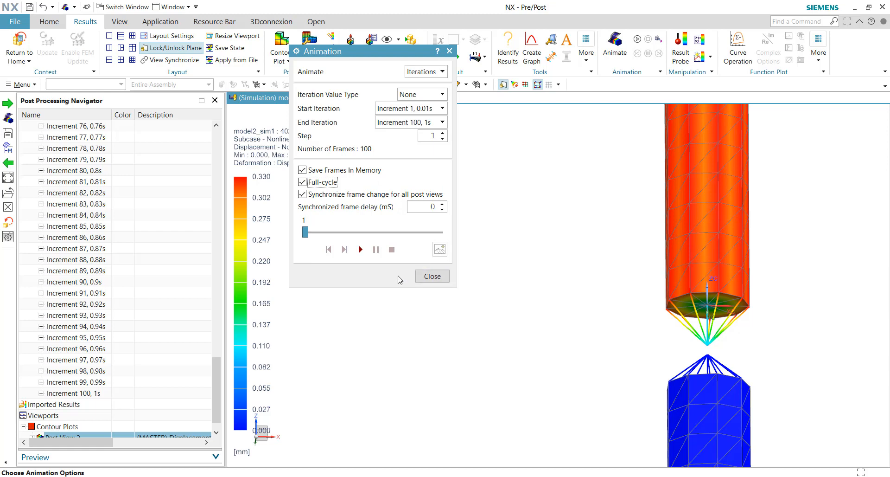
{"action": "left_click", "coordinate": [360, 249]}
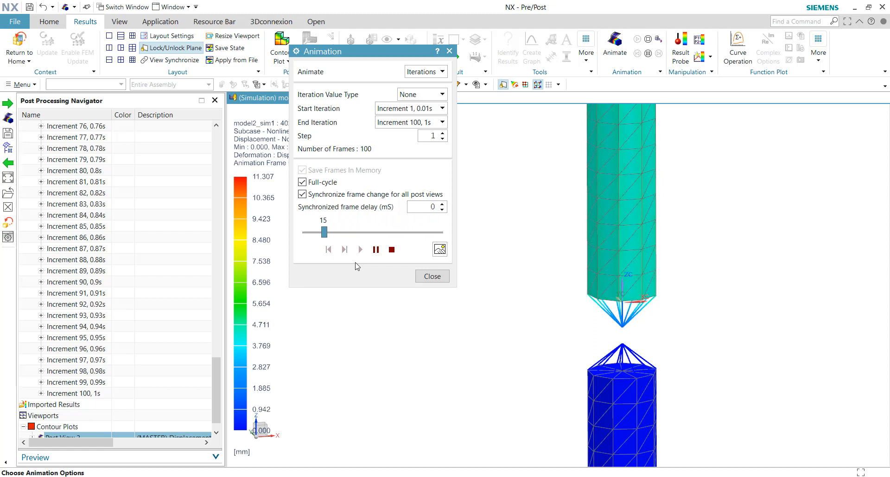
{"action": "left_click", "coordinate": [392, 250]}
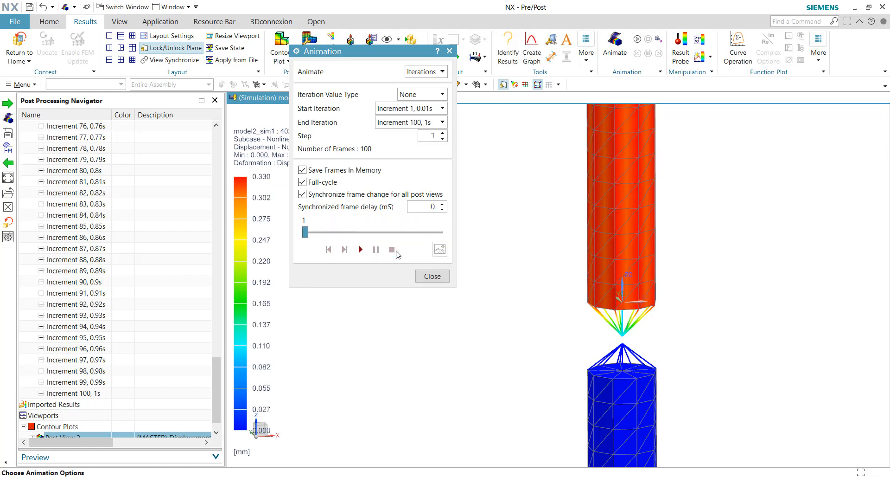